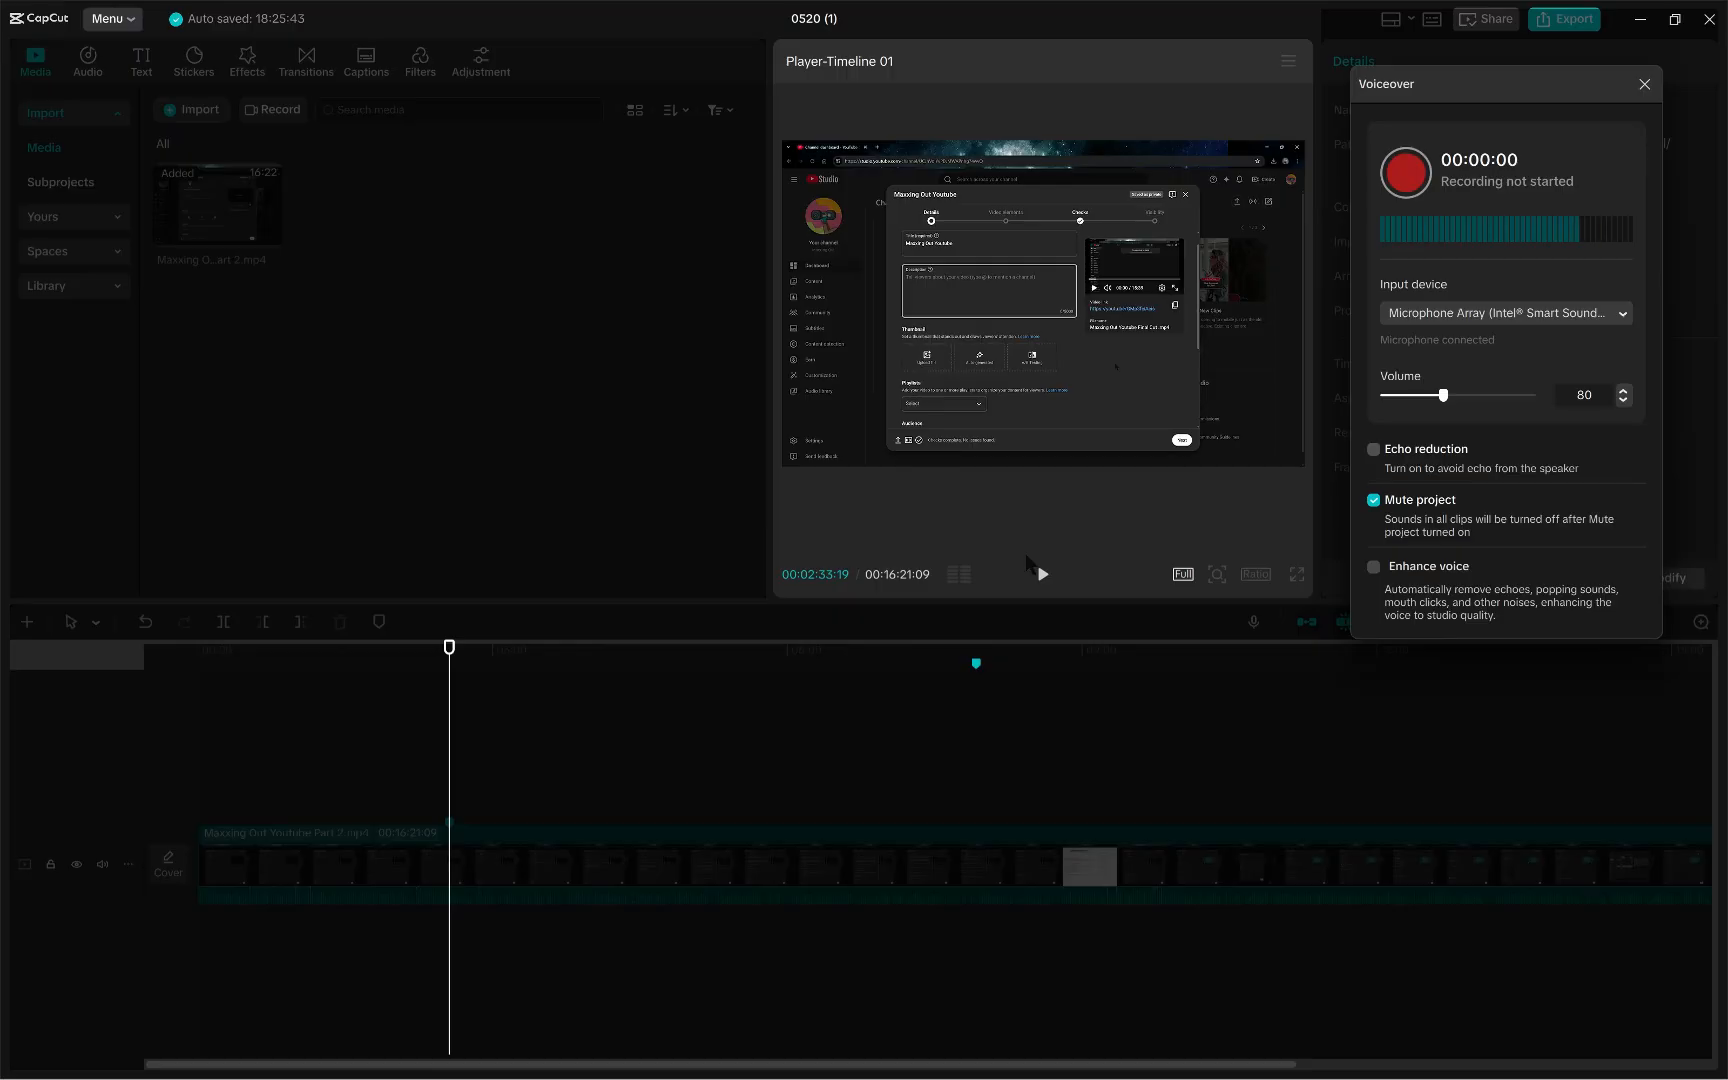
- Record a voiceover from the marker position and close the voiceover recorder
click(1406, 172)
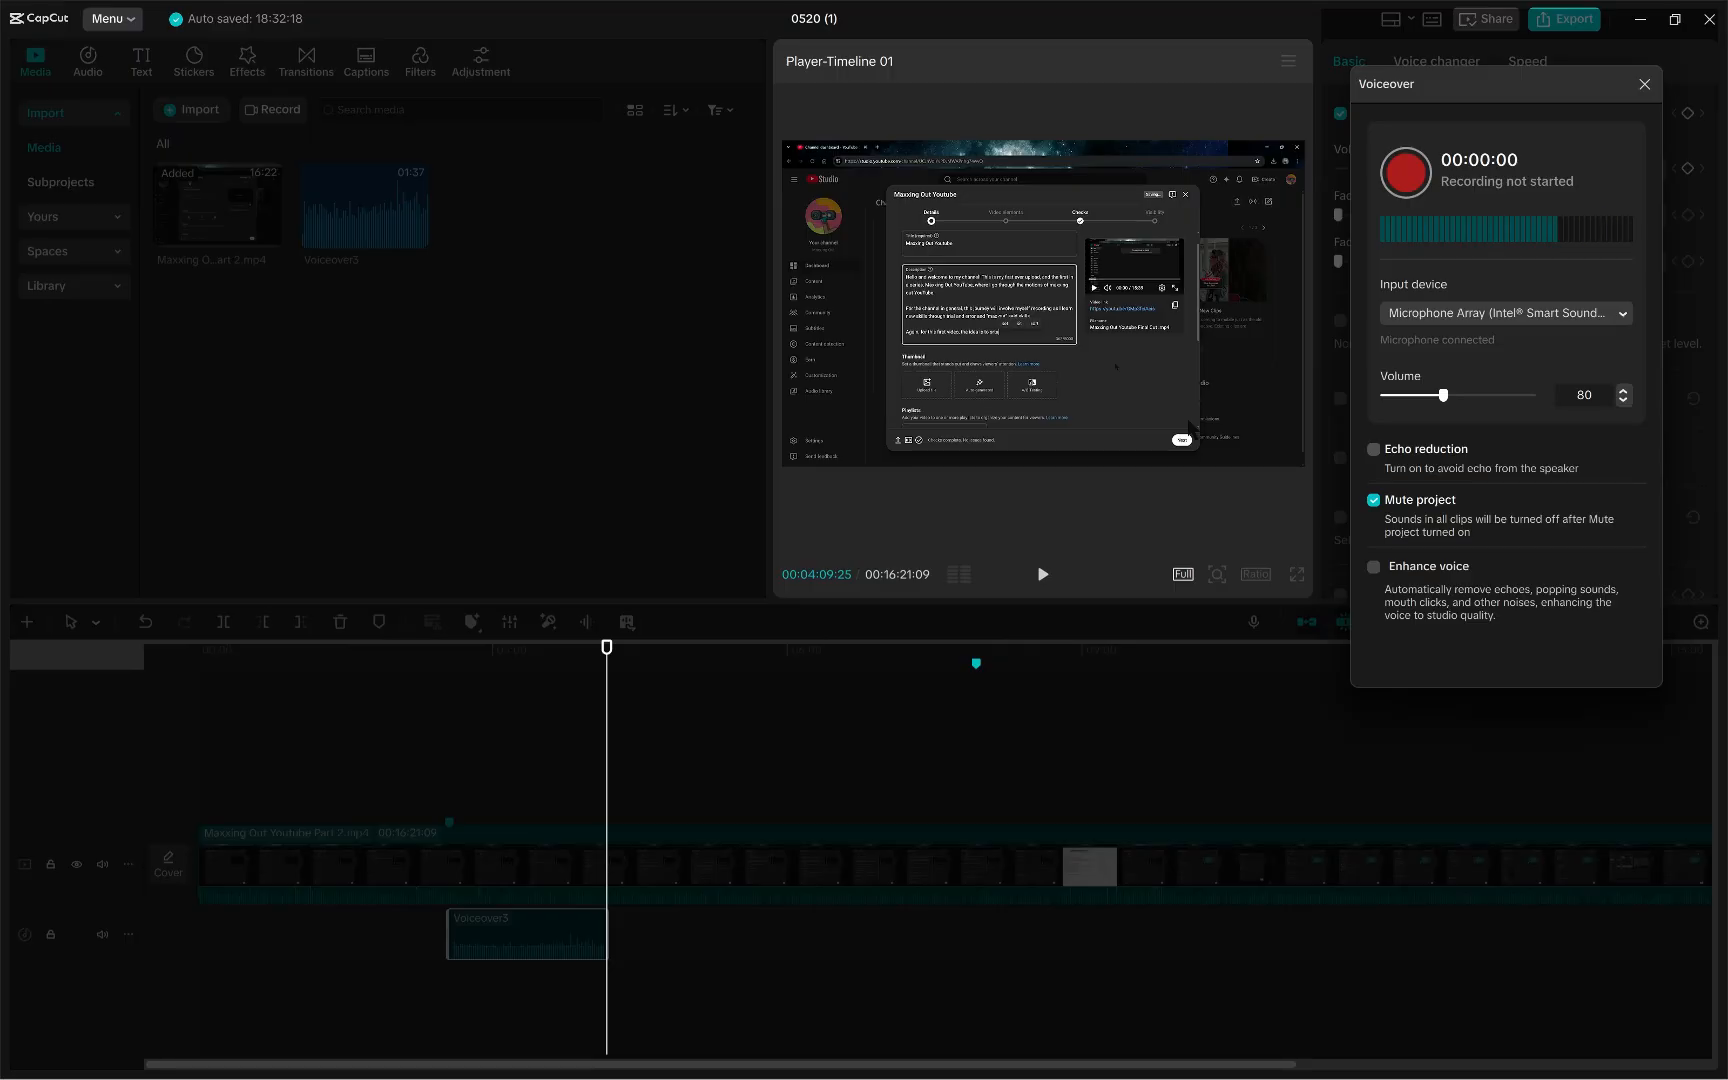
click(1644, 84)
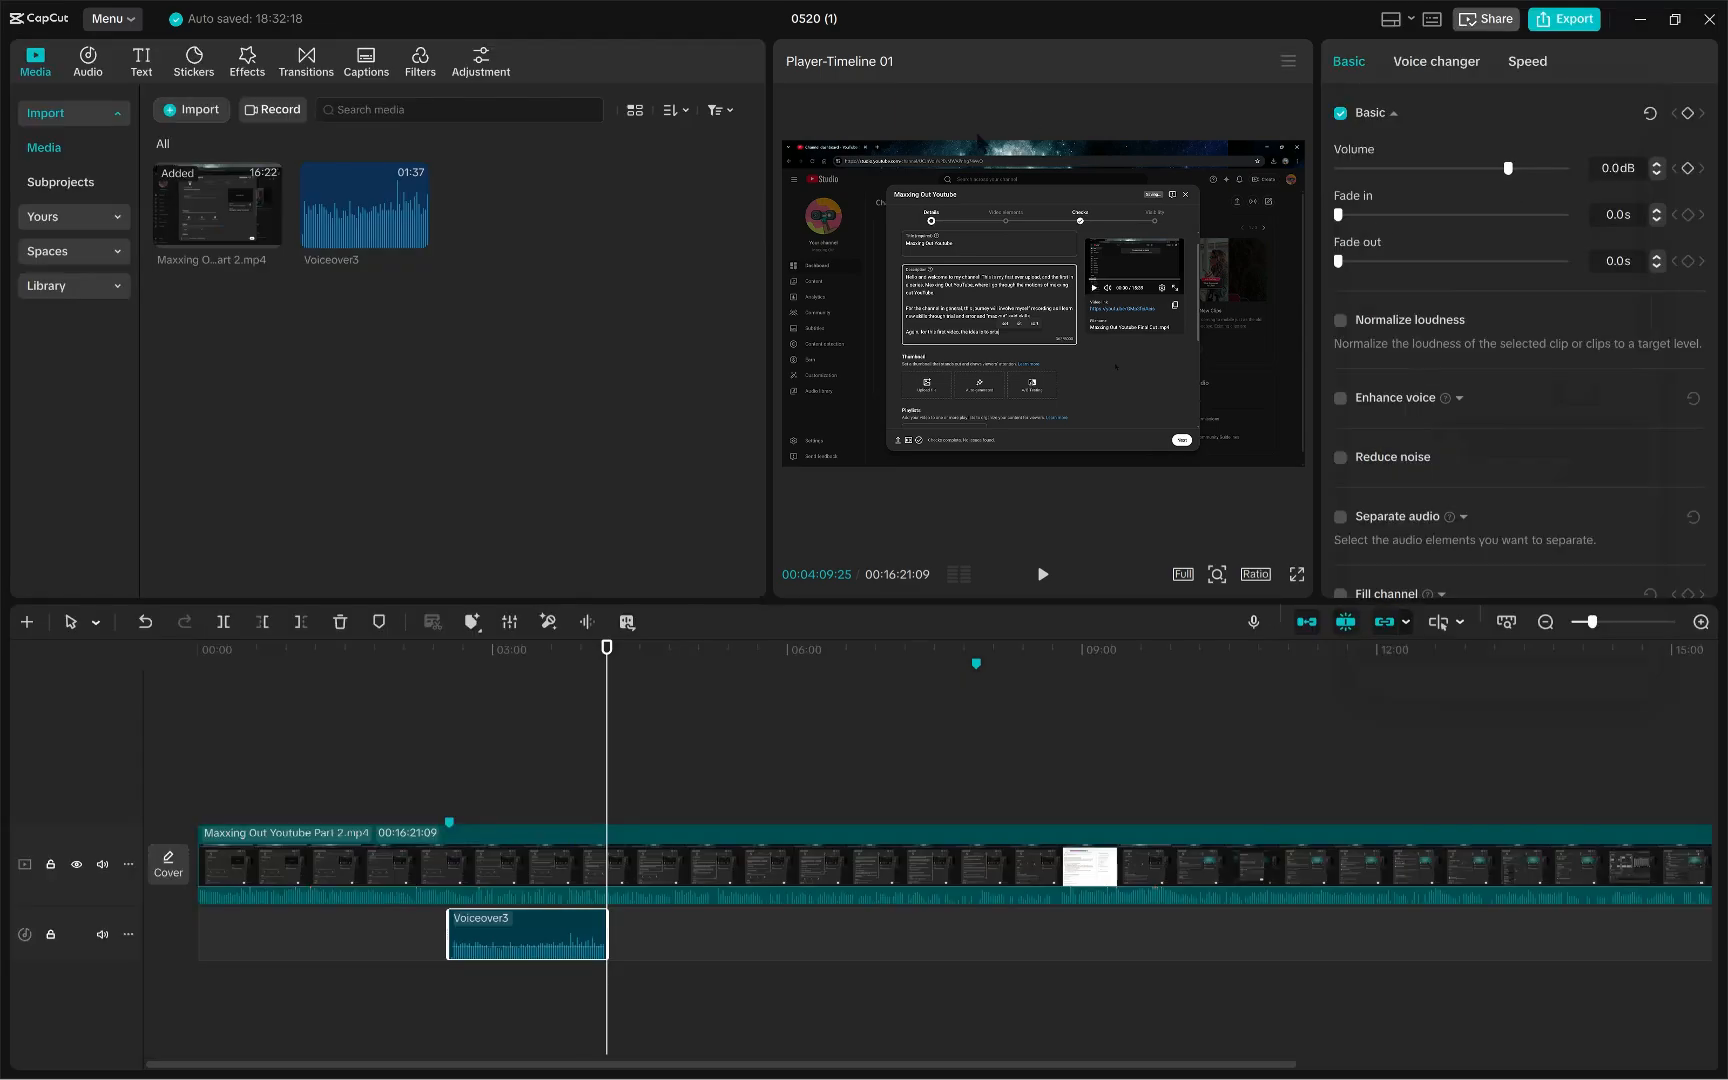
- Play back the timeline from just before the marker to review the recorded voiceover
click(449, 822)
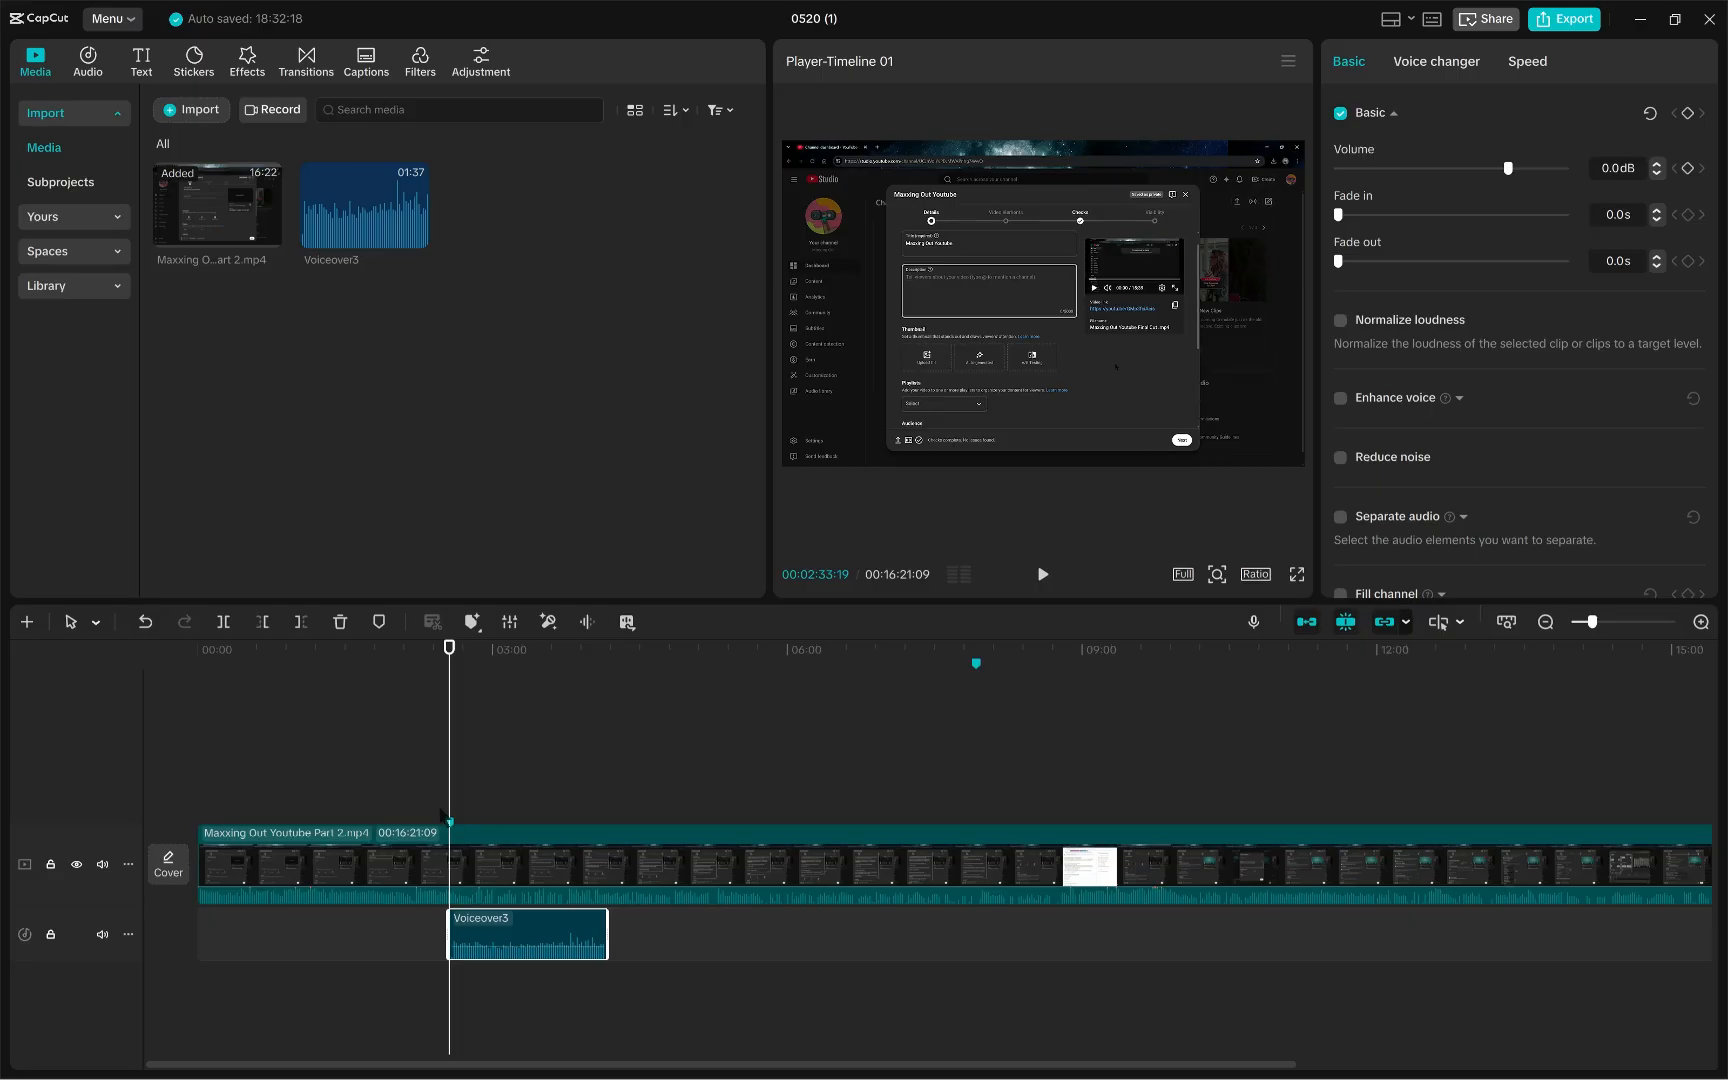
drag(449, 686, 441, 686)
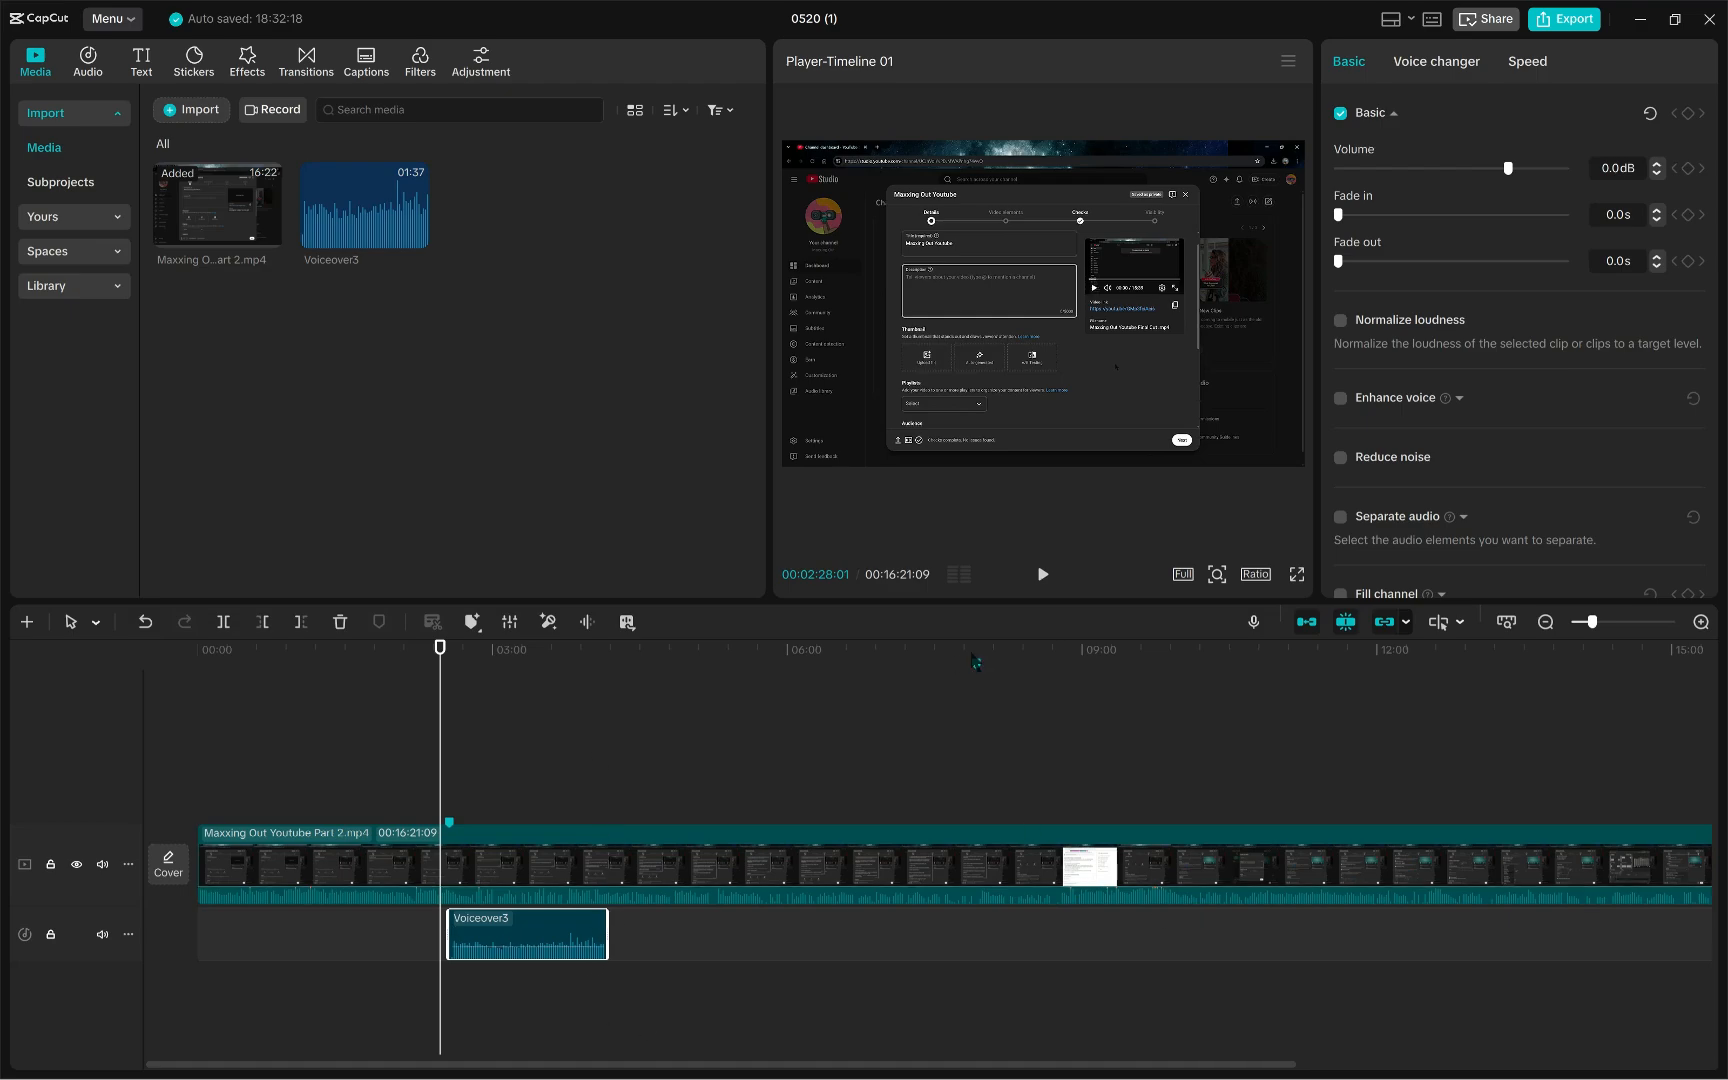
click(1043, 576)
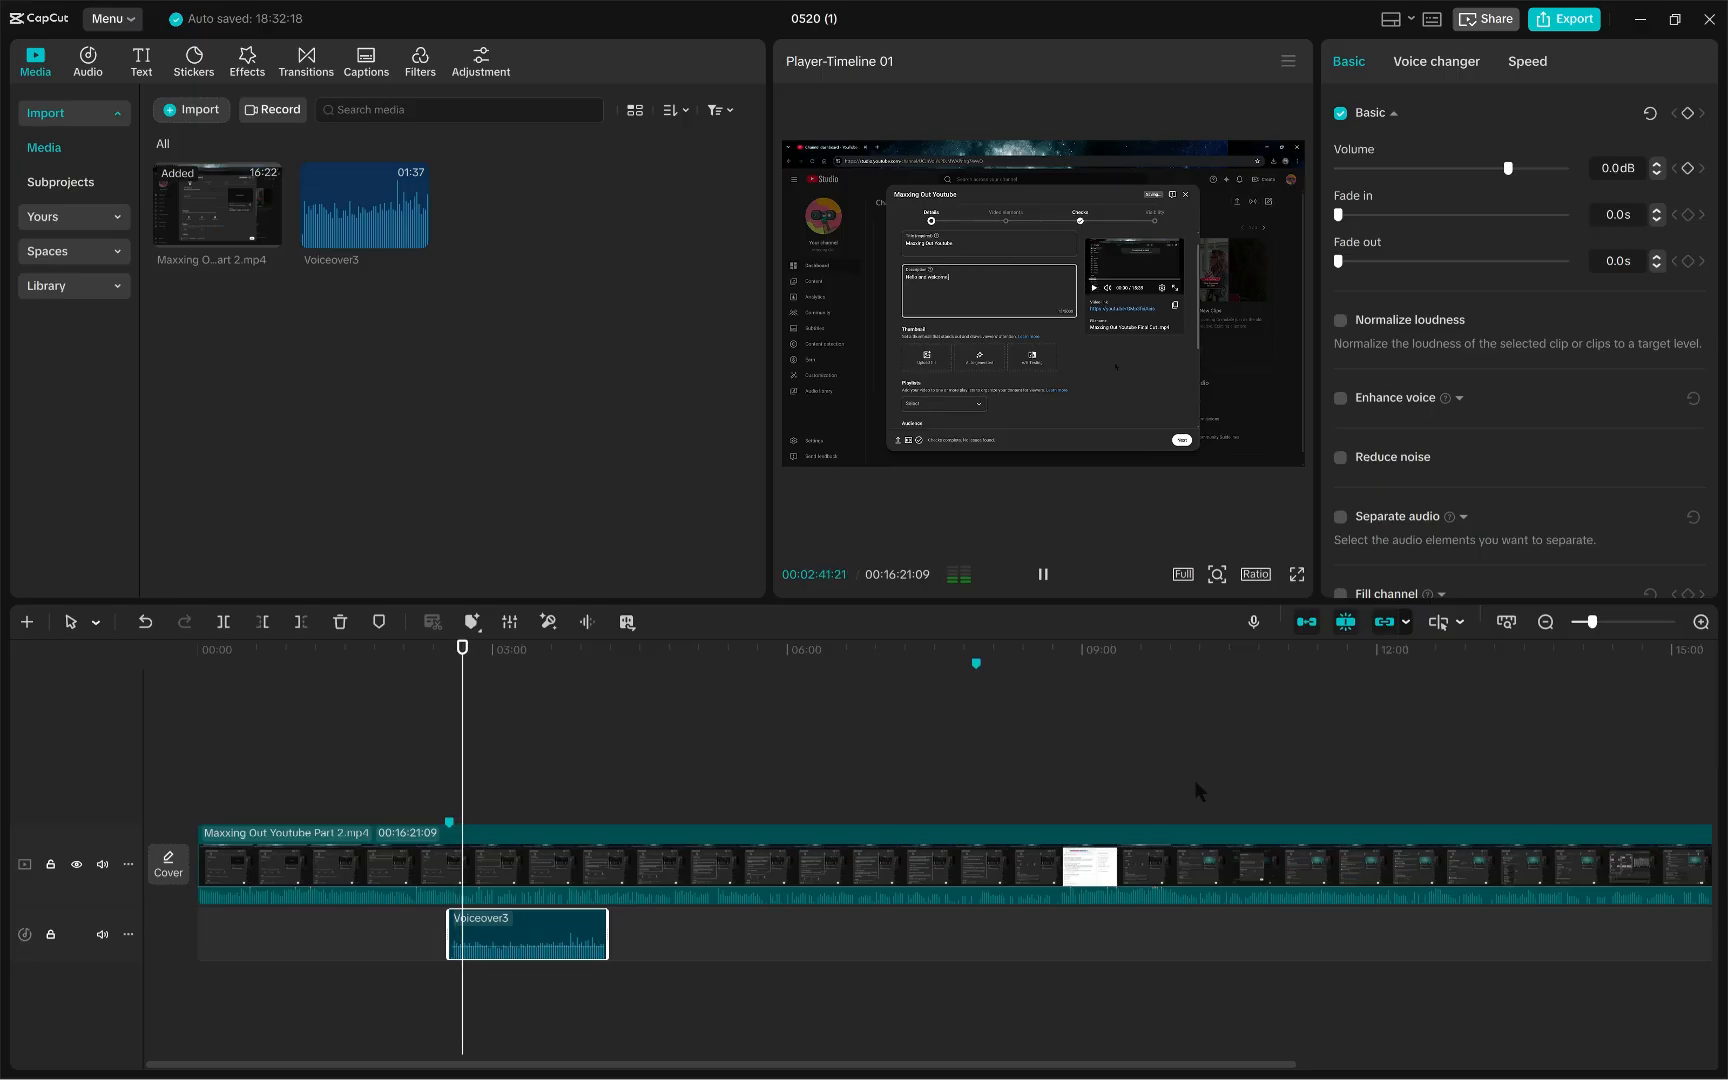
click(1042, 576)
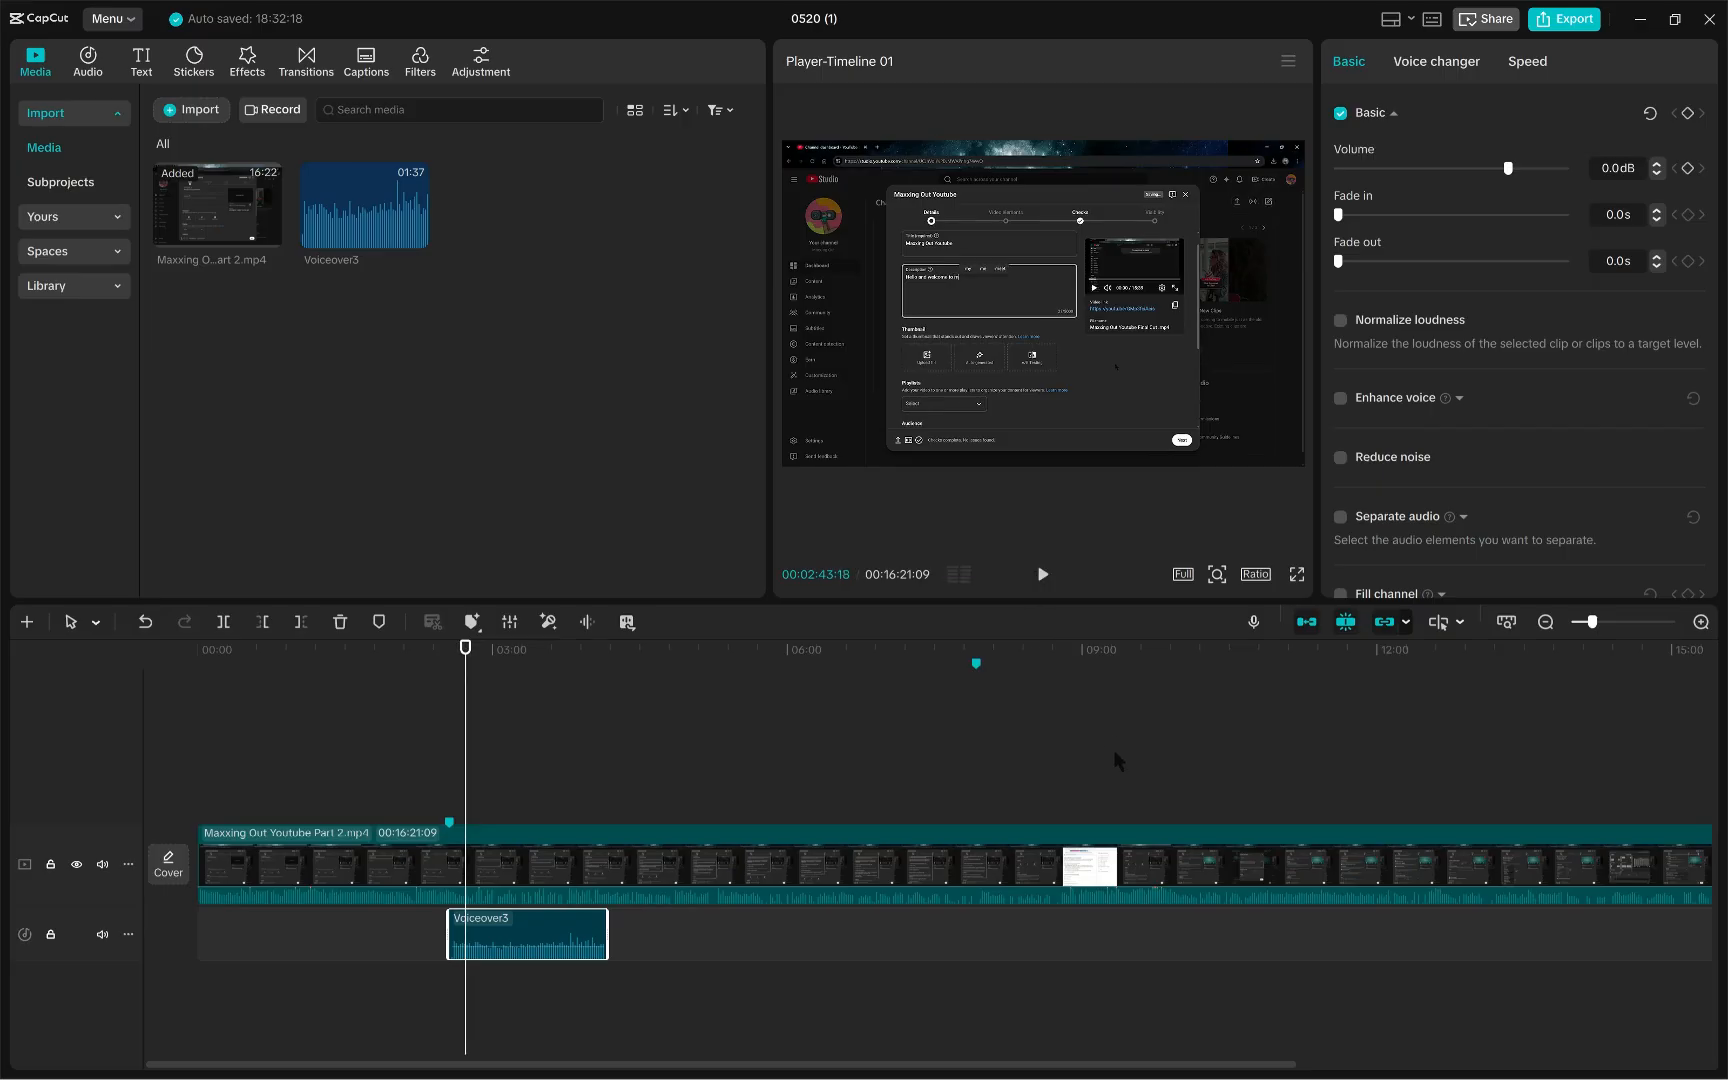
click(1254, 623)
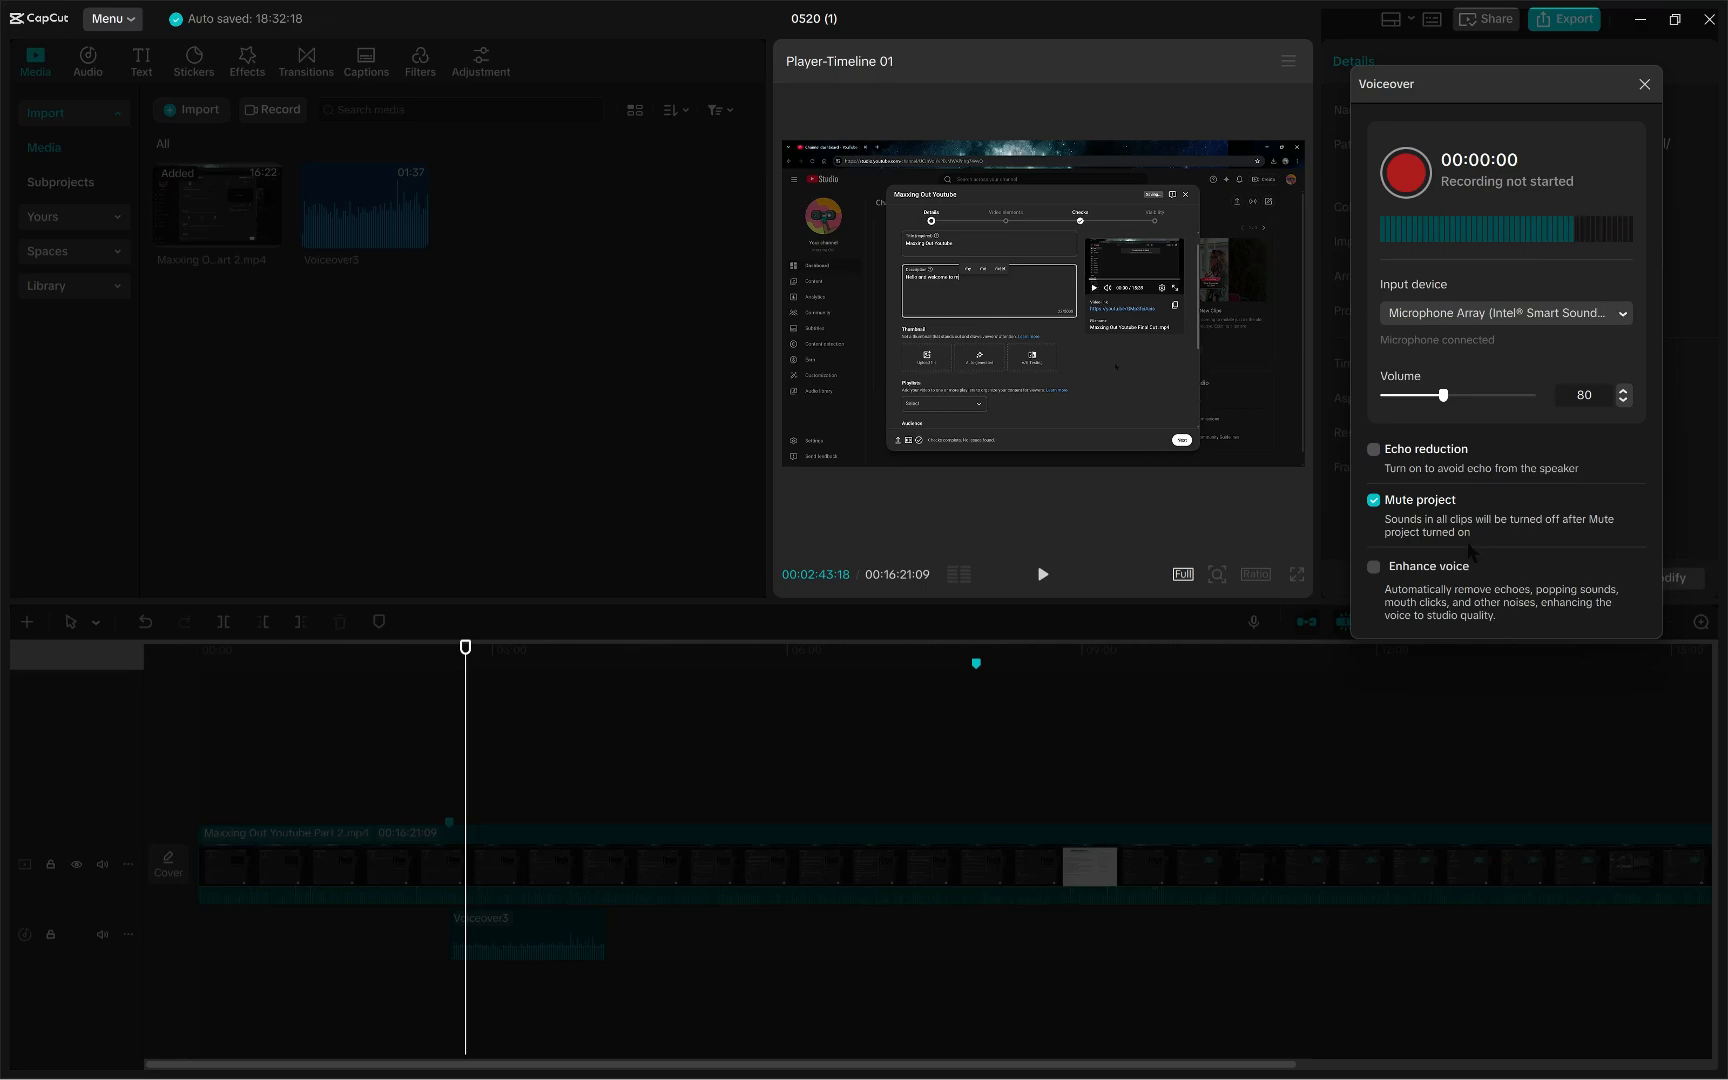
click(1643, 85)
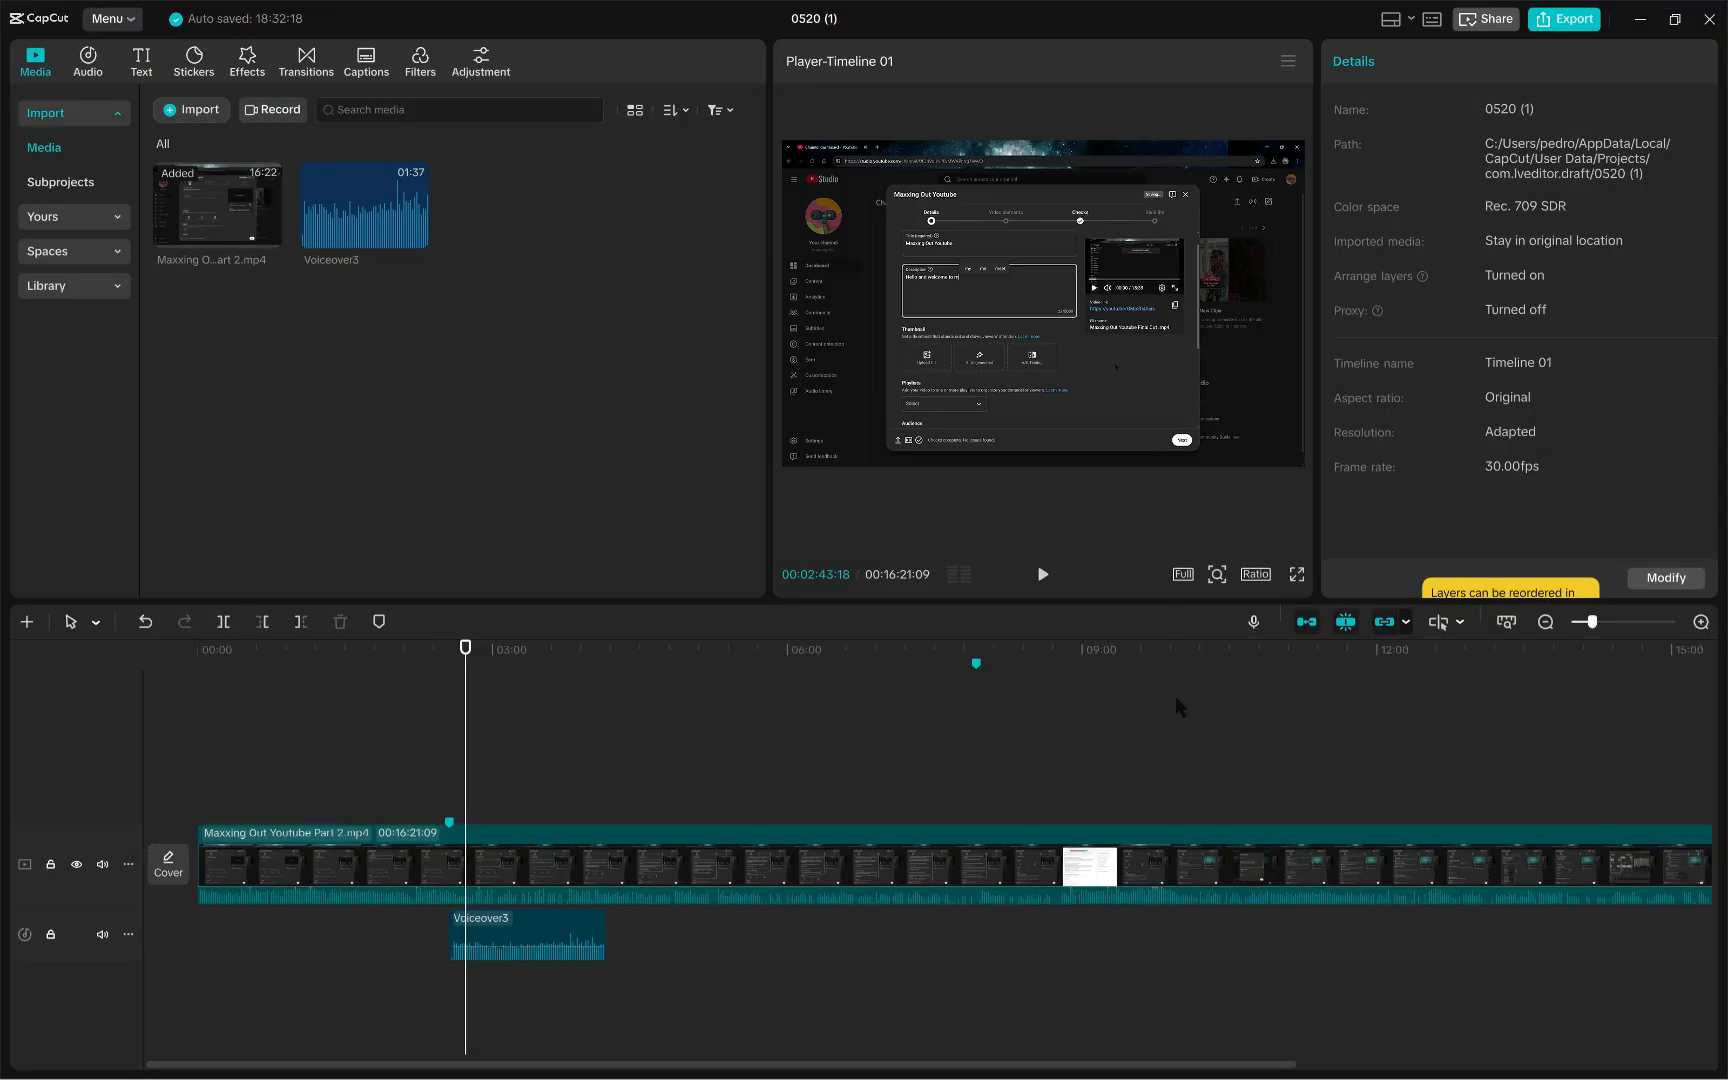
- Add a marker on the video clip at the end of the voiceover, 00:04:09:25
click(450, 823)
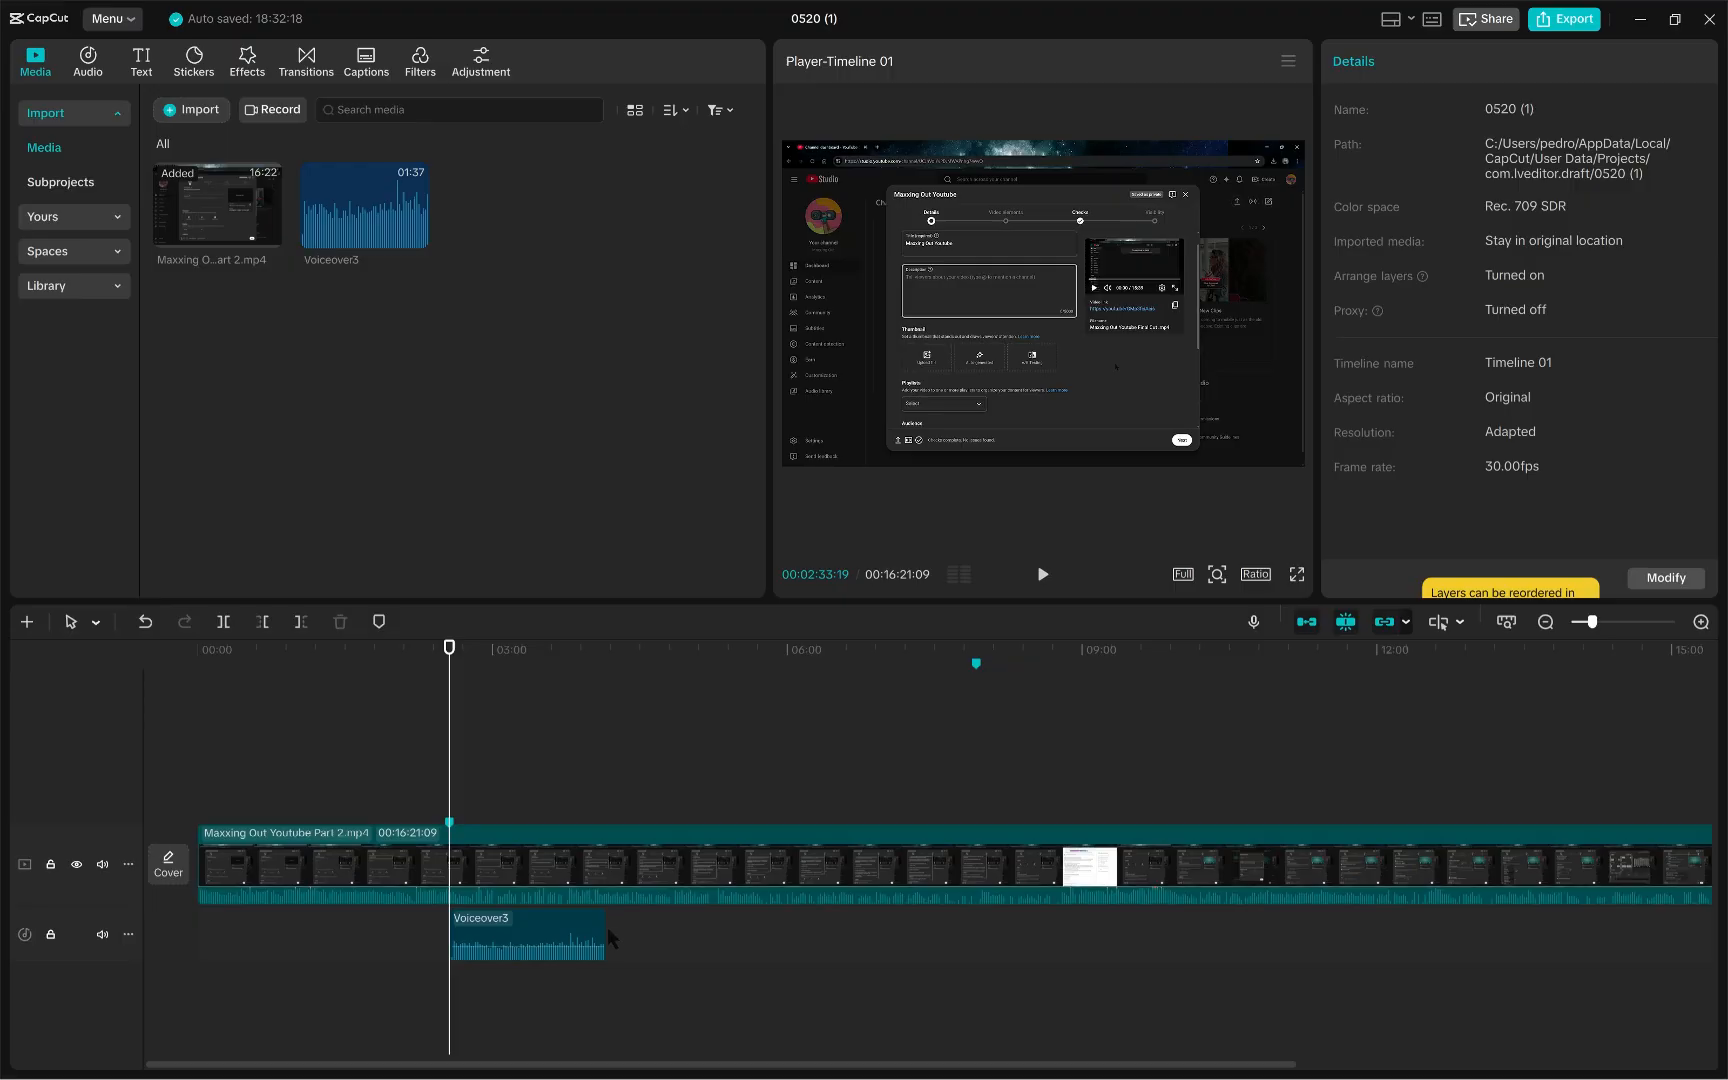
click(452, 932)
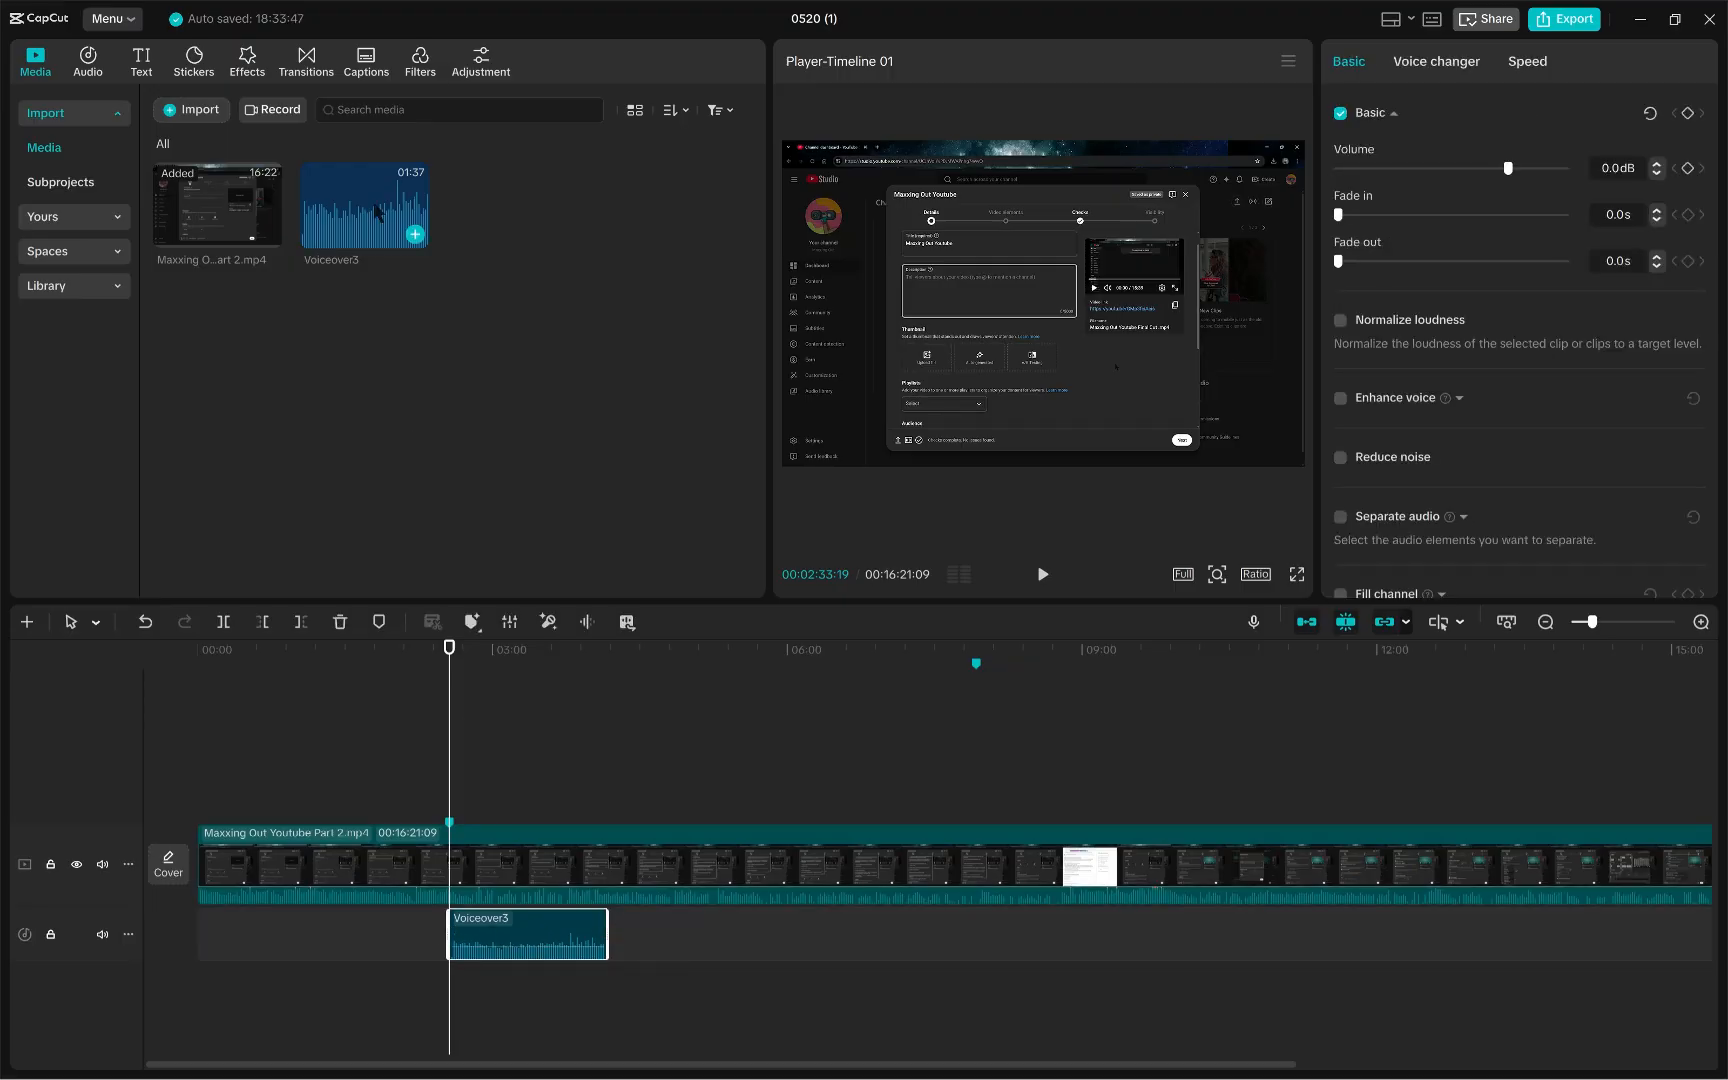
drag(449, 755, 602, 760)
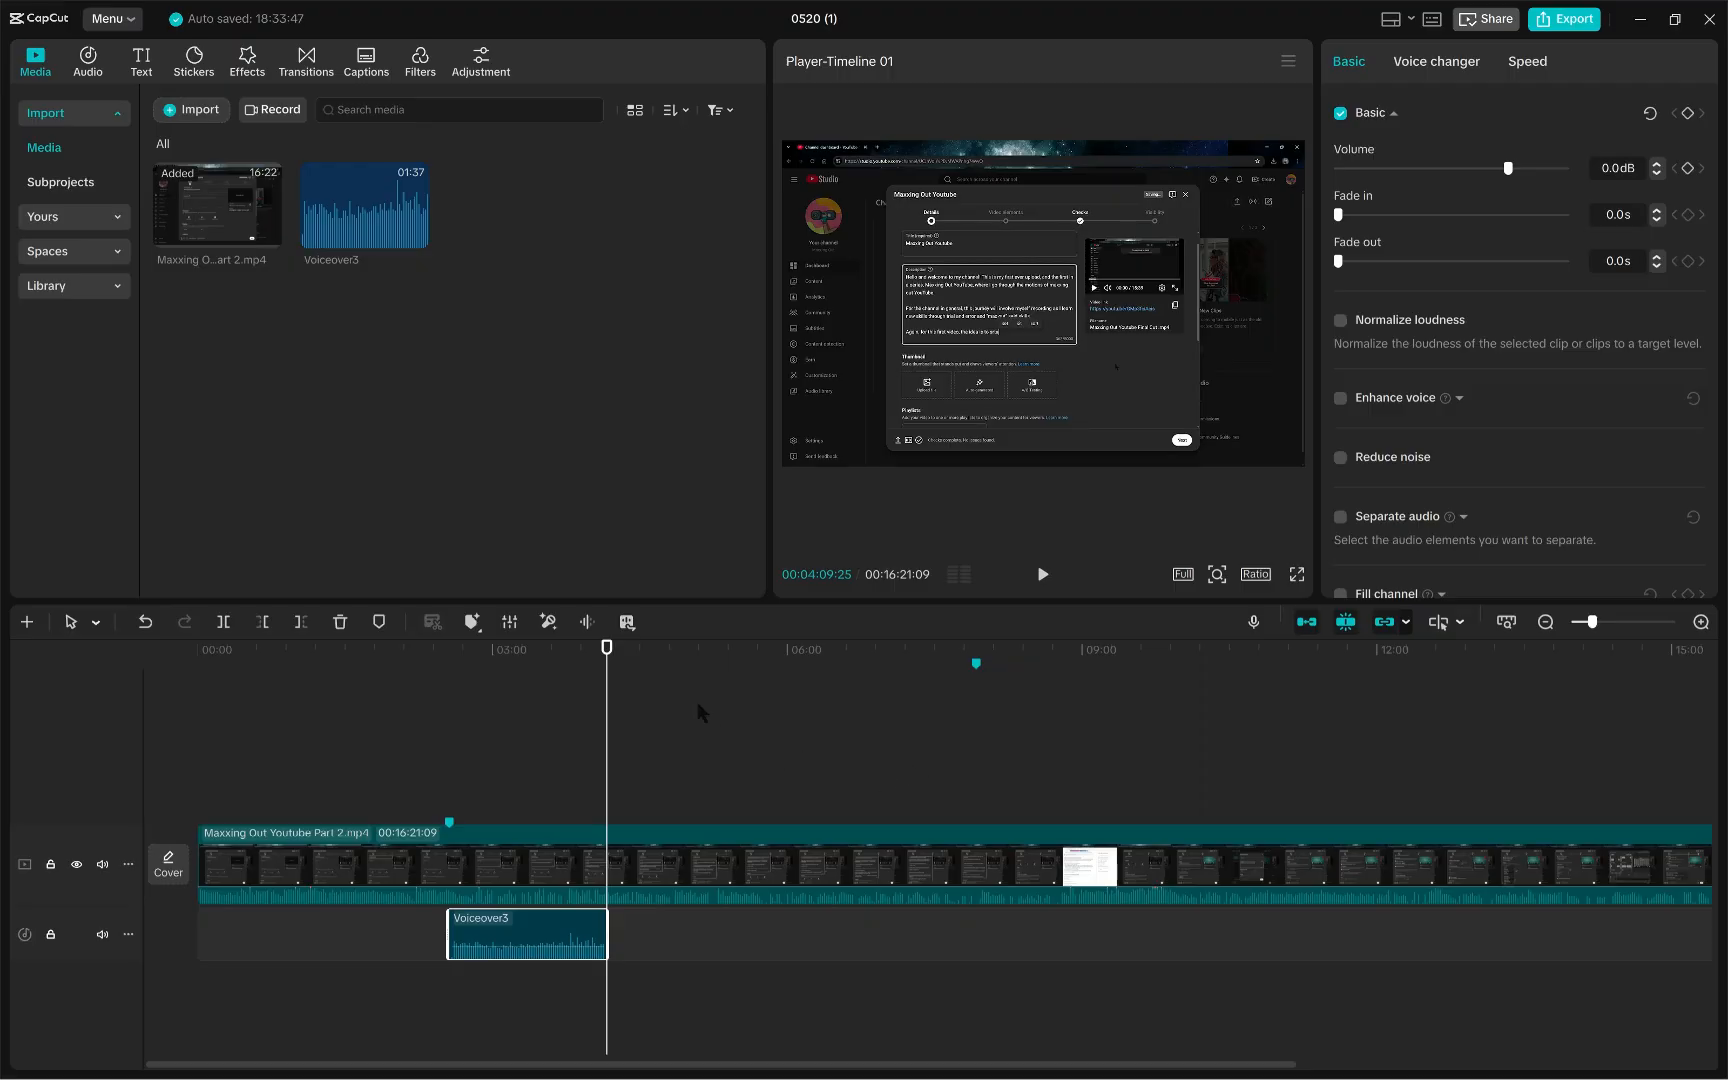
click(588, 864)
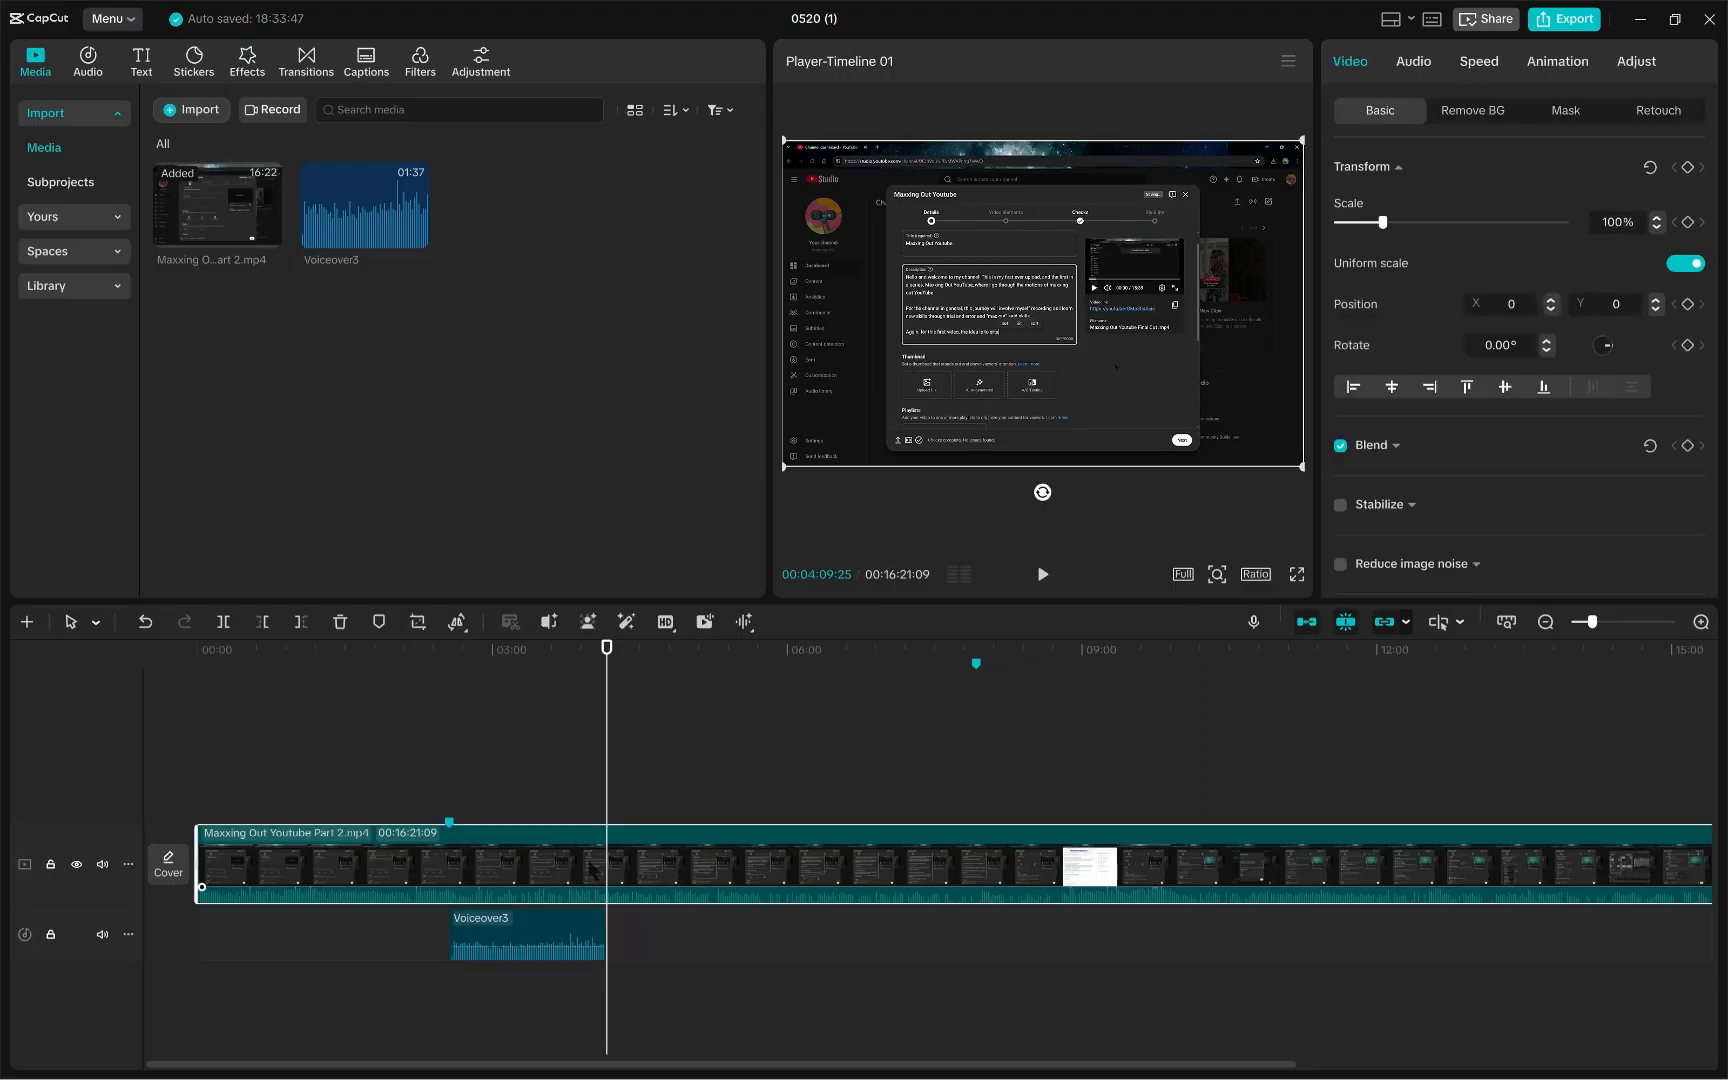
click(378, 621)
- Split off the video section between the two markers onto its own track and mute its audio
click(742, 963)
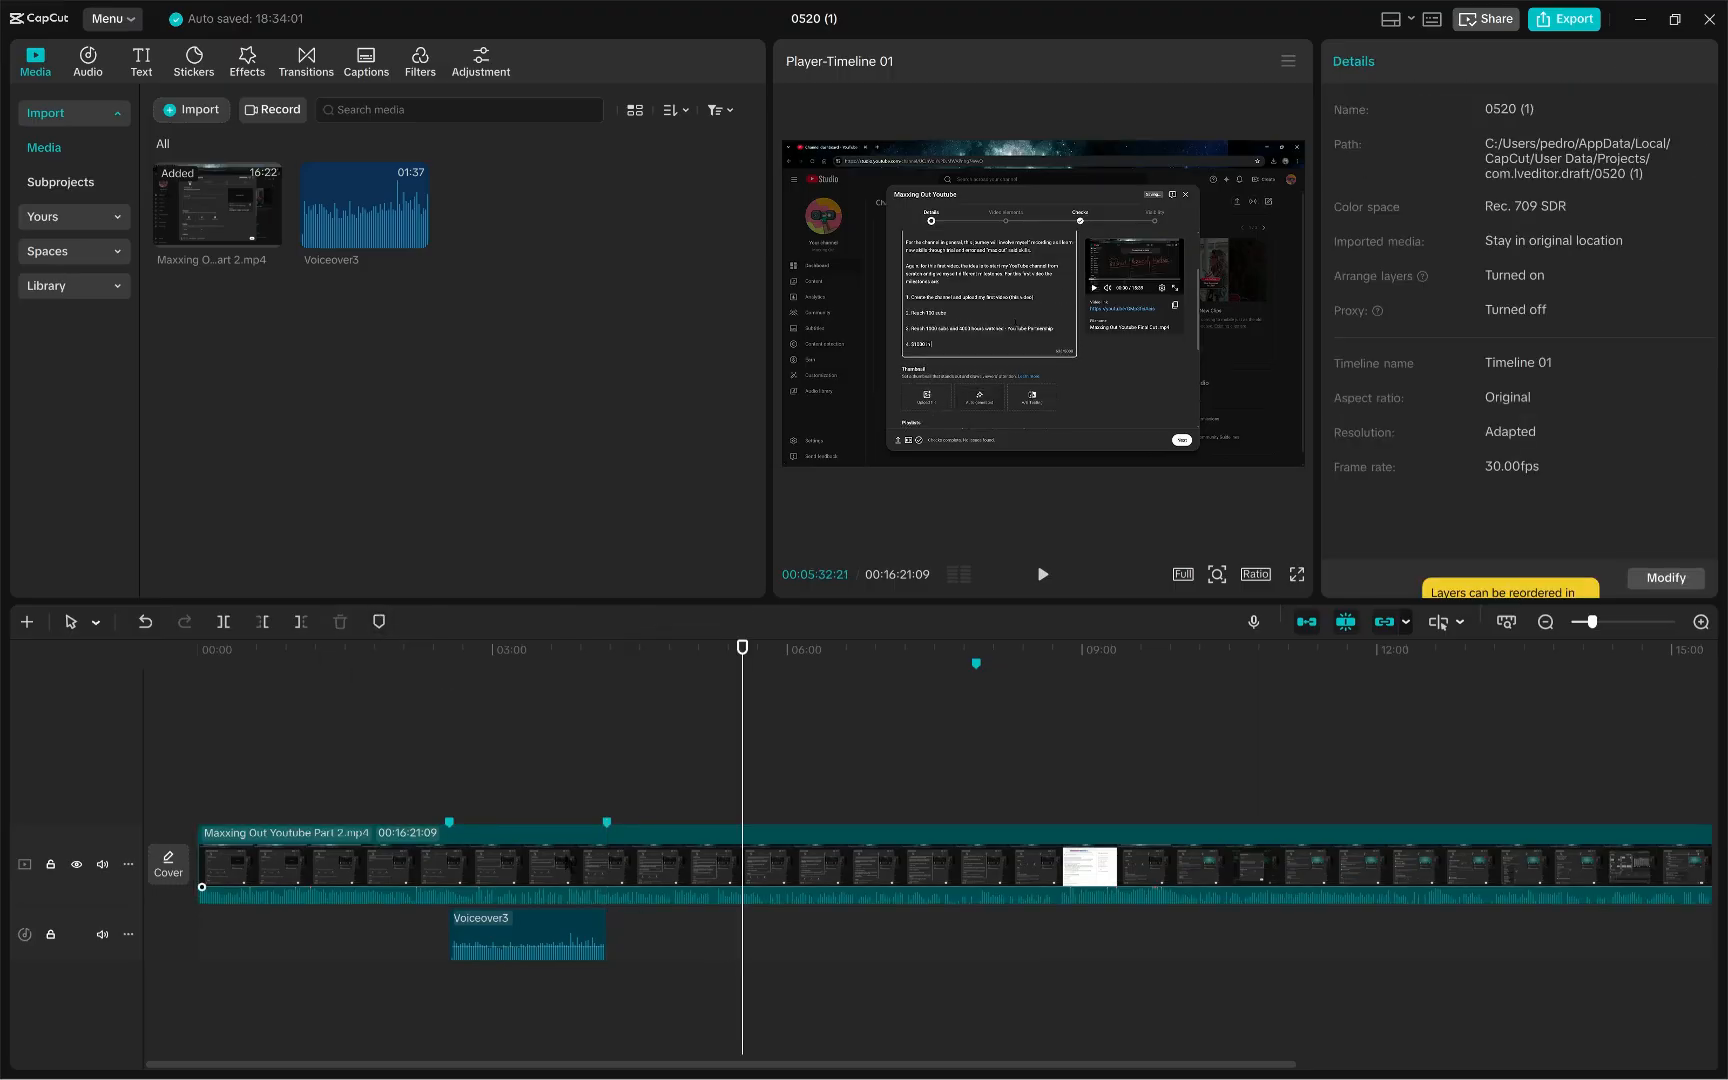
click(571, 863)
click(606, 823)
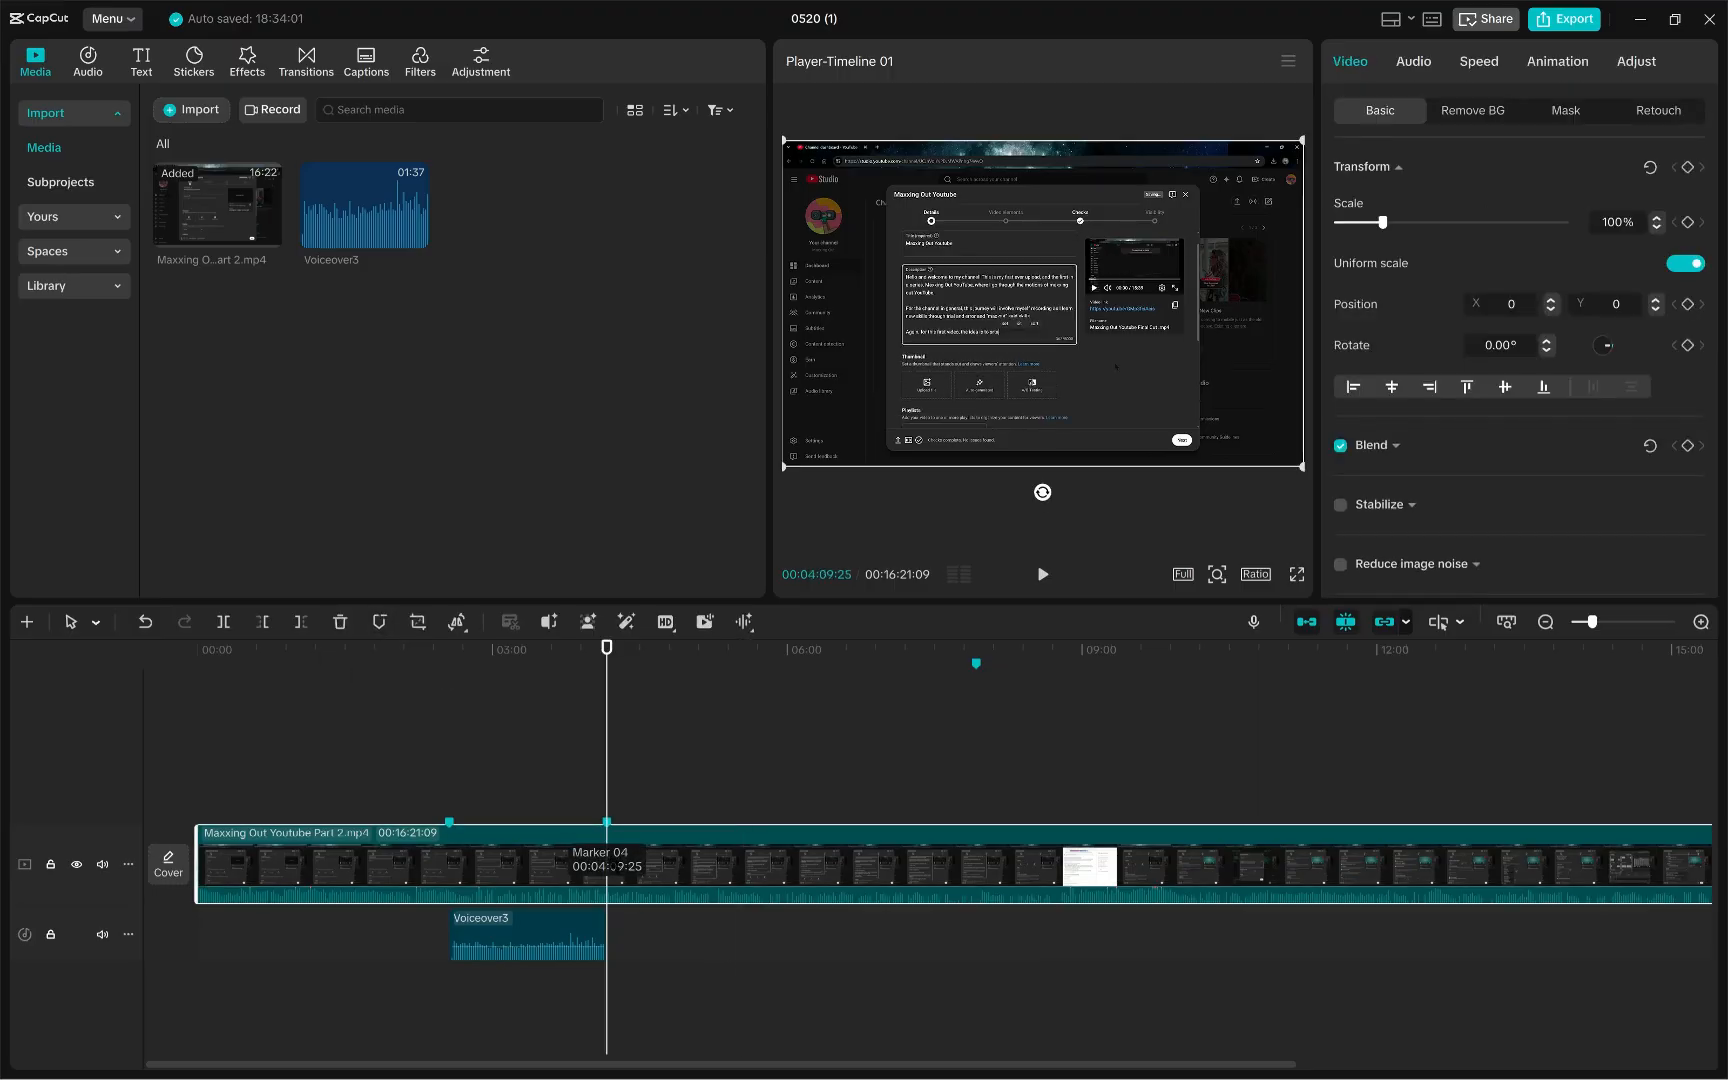
click(589, 938)
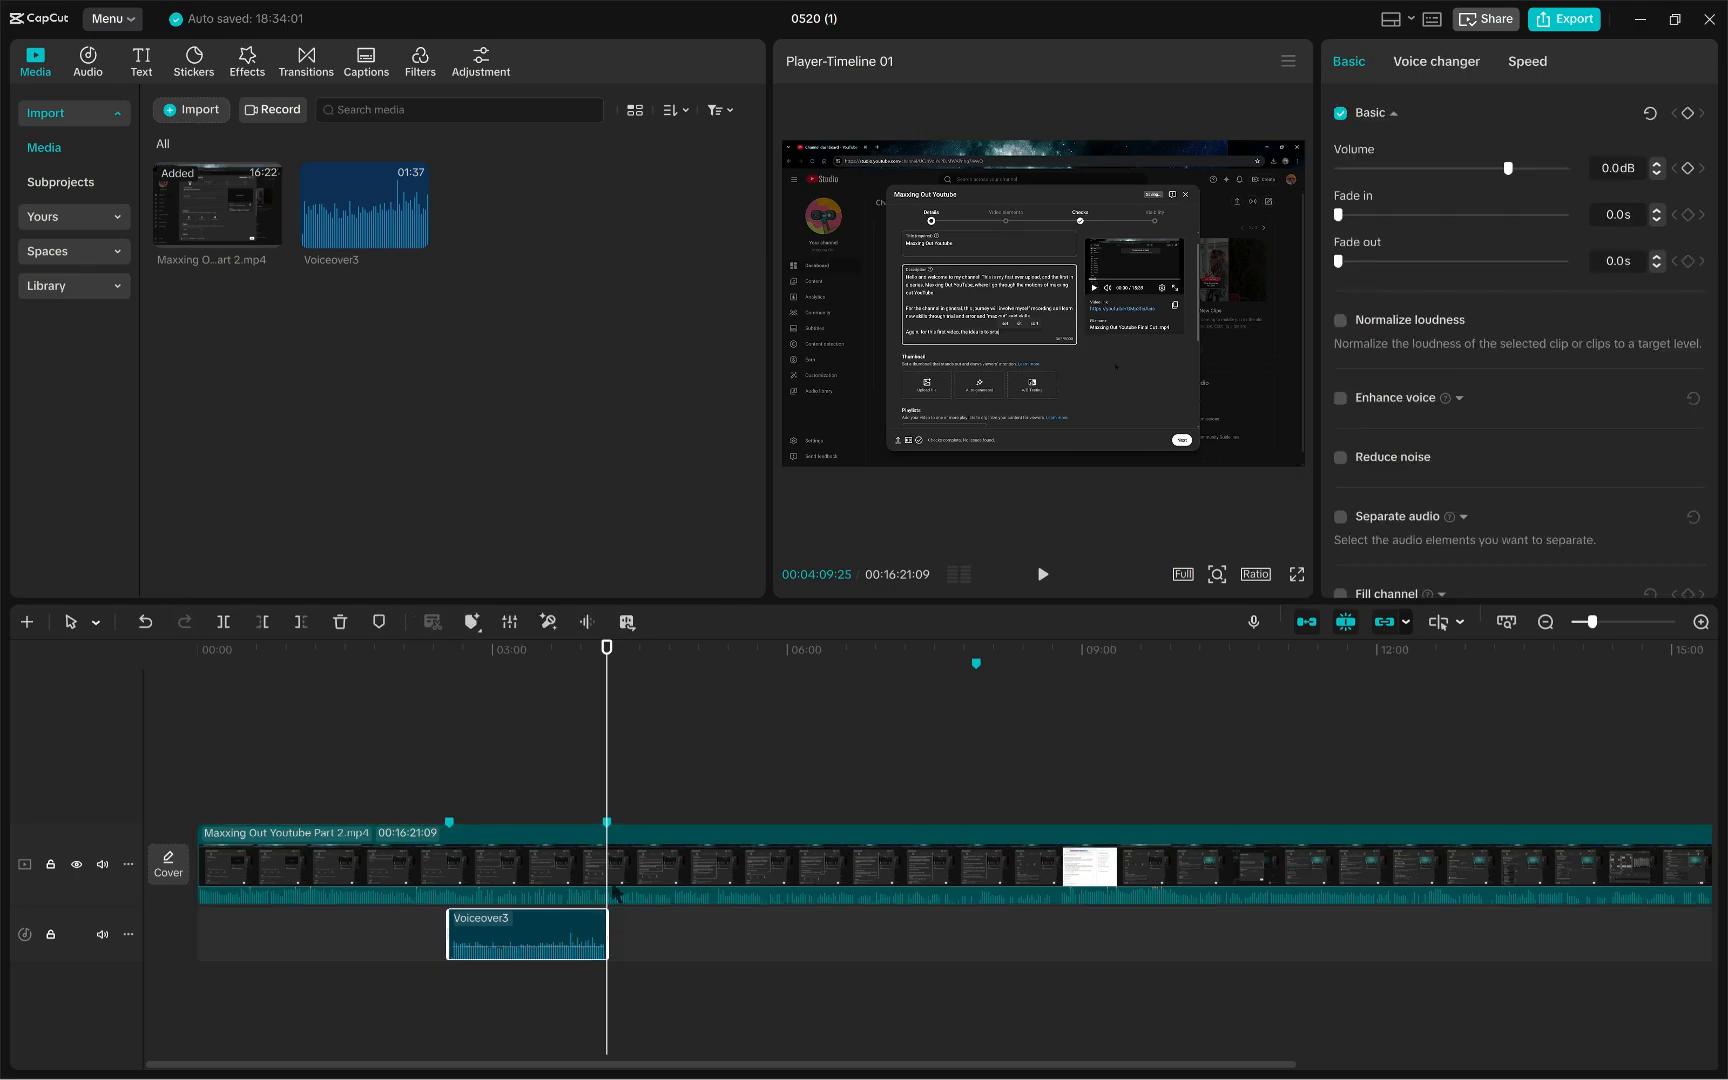
click(574, 864)
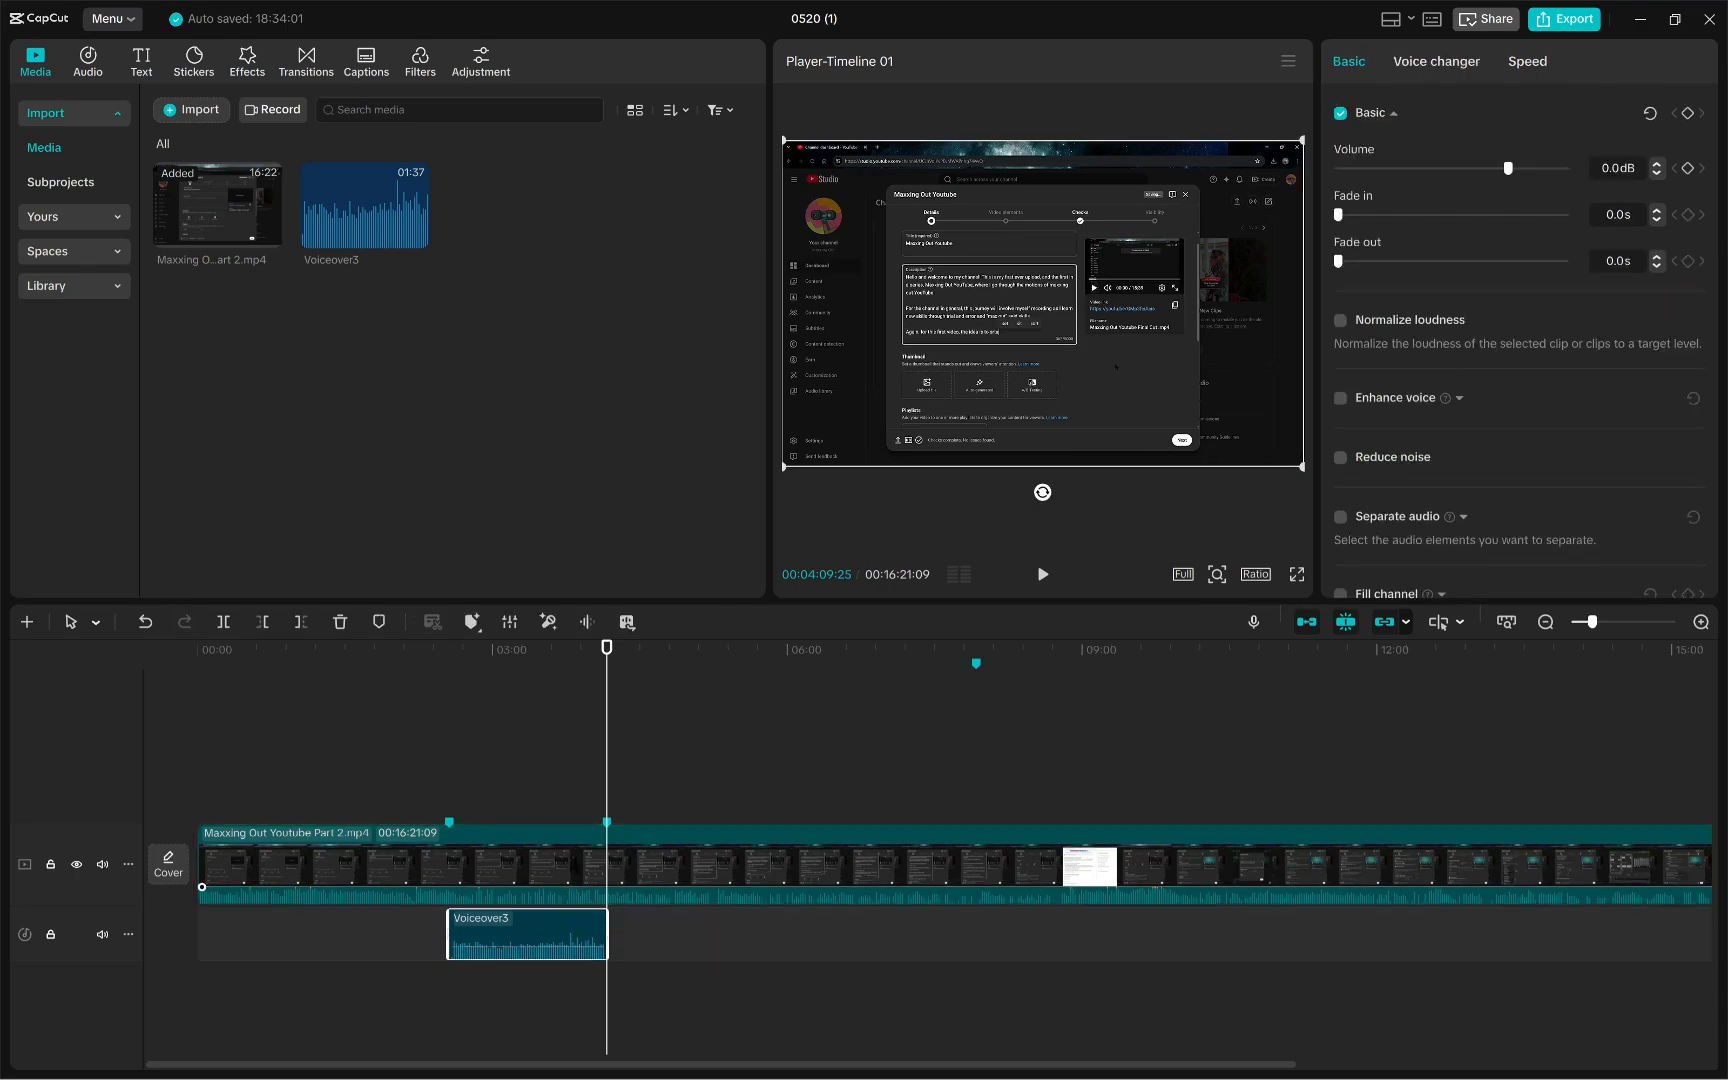
click(550, 950)
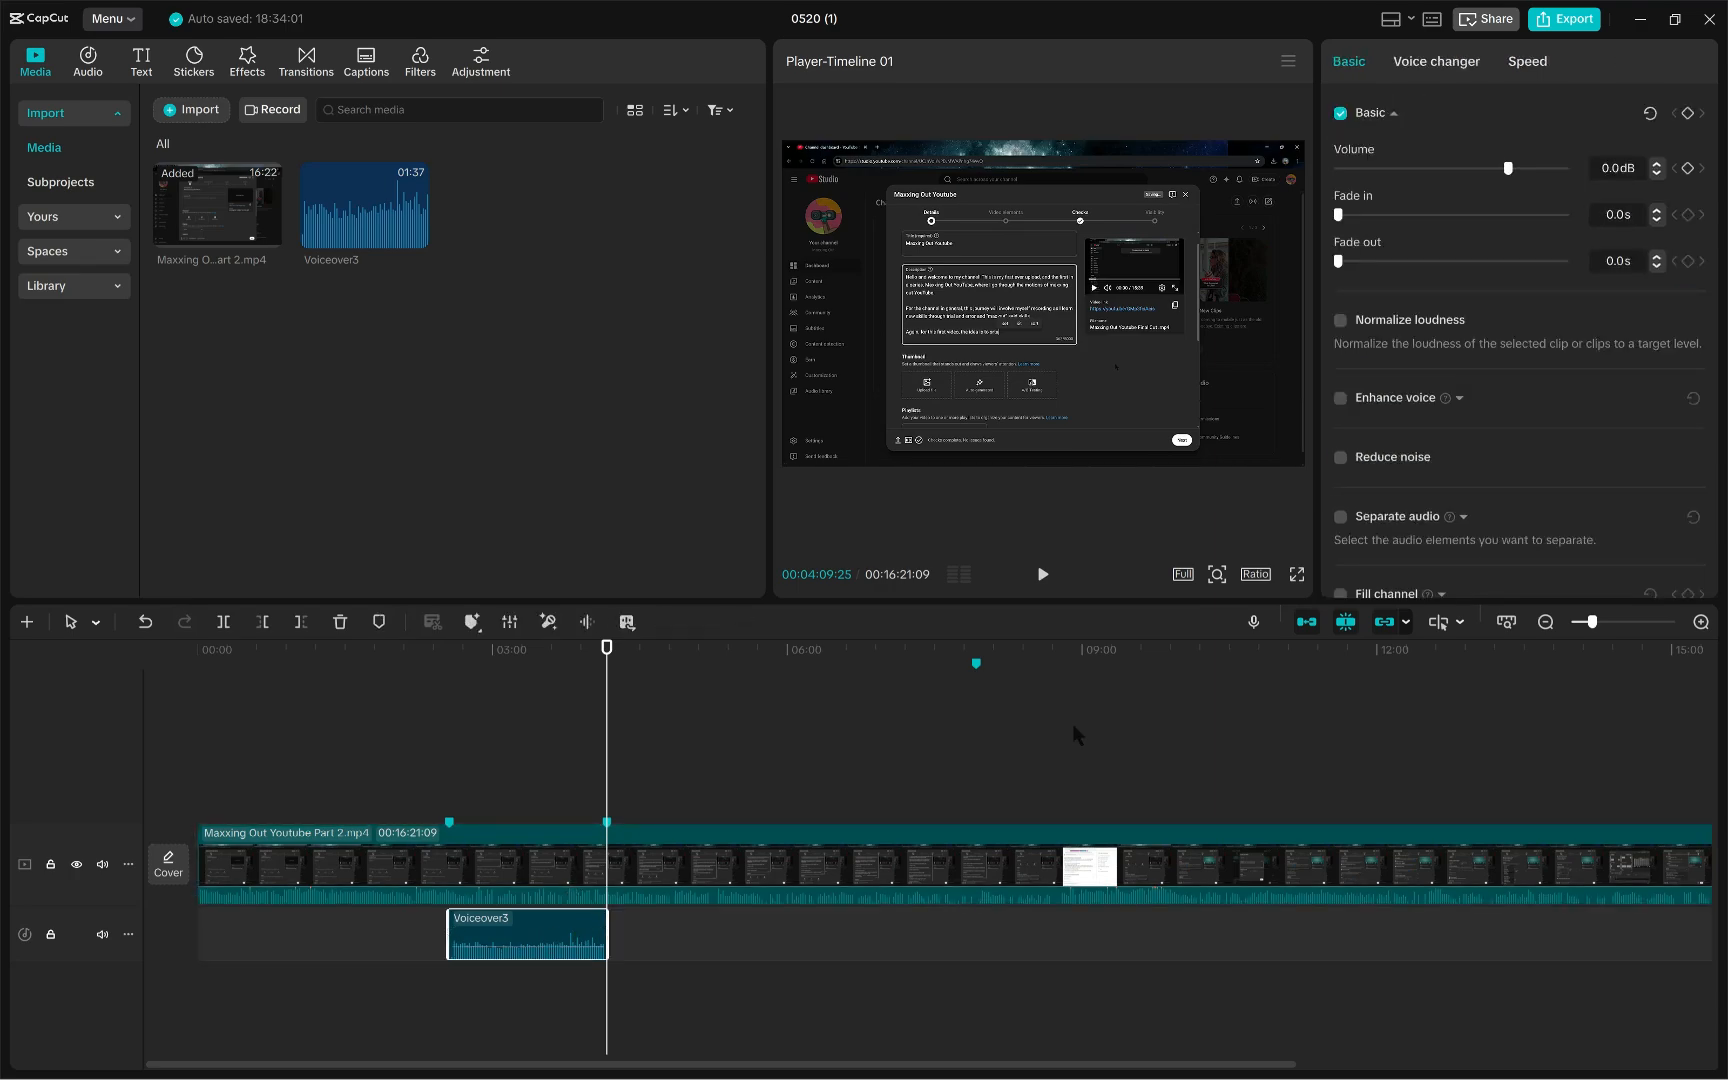
click(457, 850)
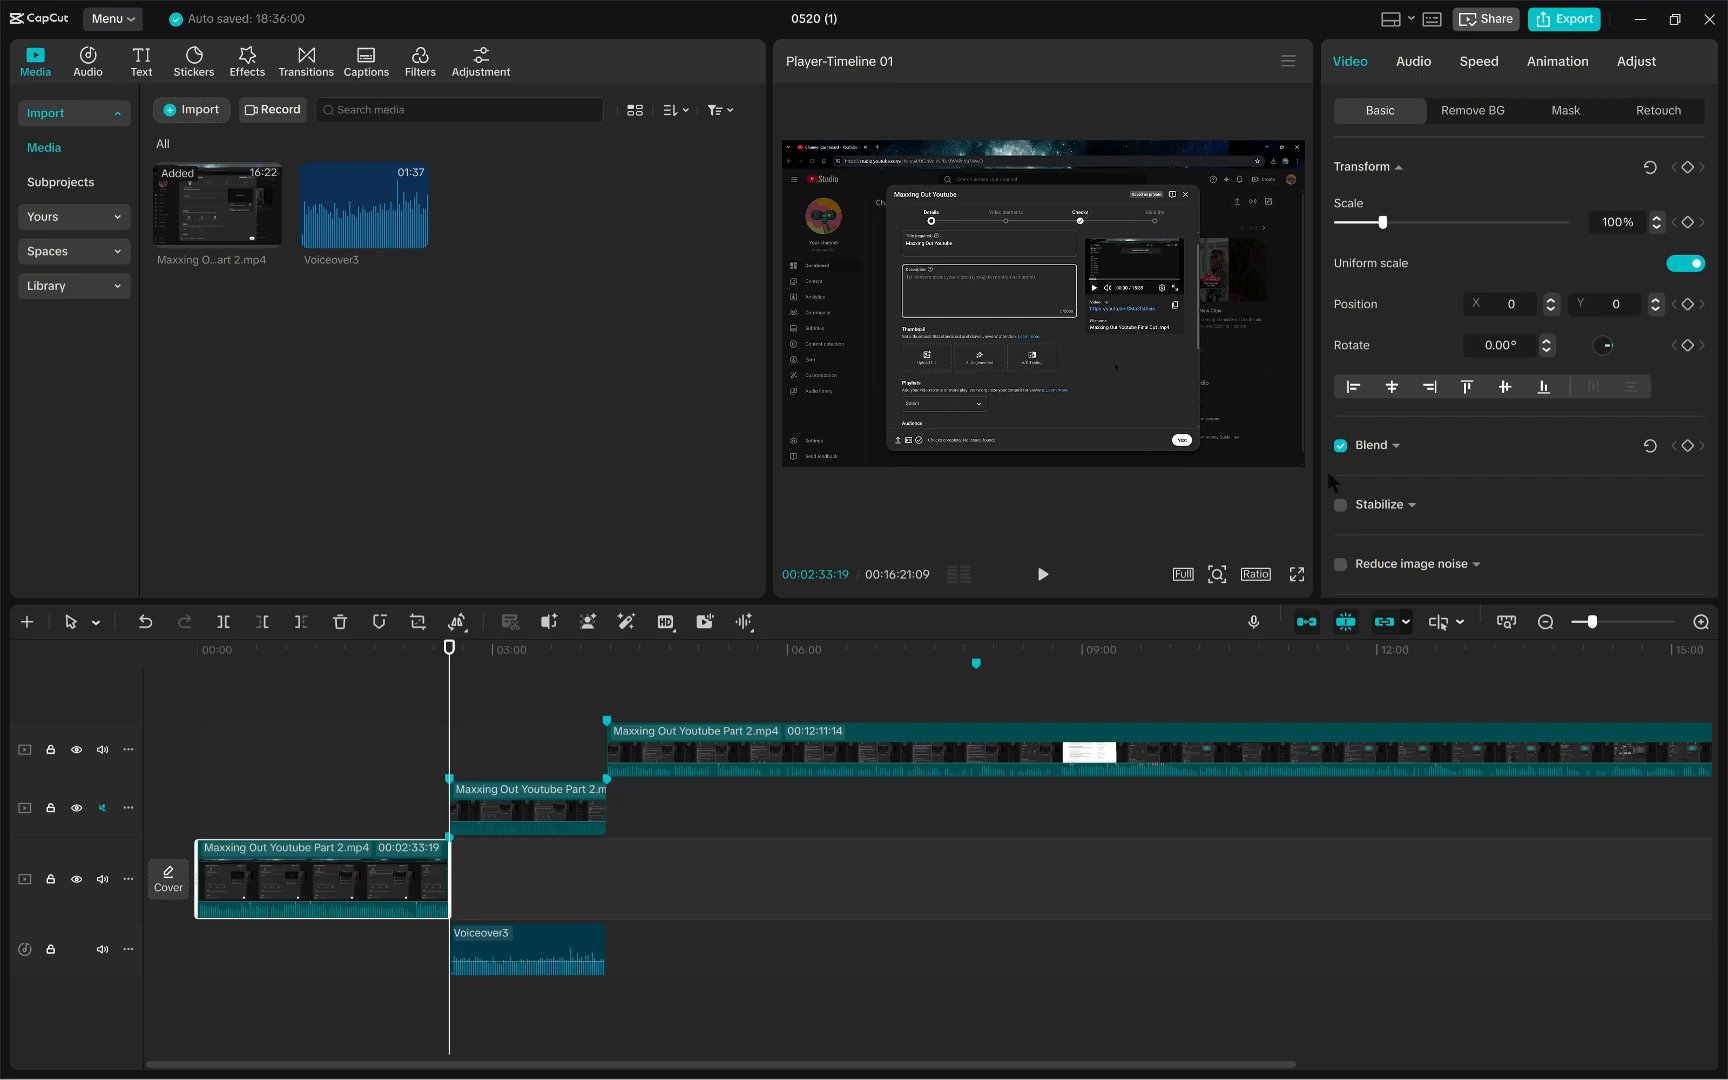
click(666, 622)
- Inspect the split clips and play the timeline from just before the first split point
mouse_move(533, 822)
mouse_down()
mouse_move(533, 905)
mouse_move(527, 824)
mouse_move(548, 821)
mouse_move(534, 820)
mouse_up()
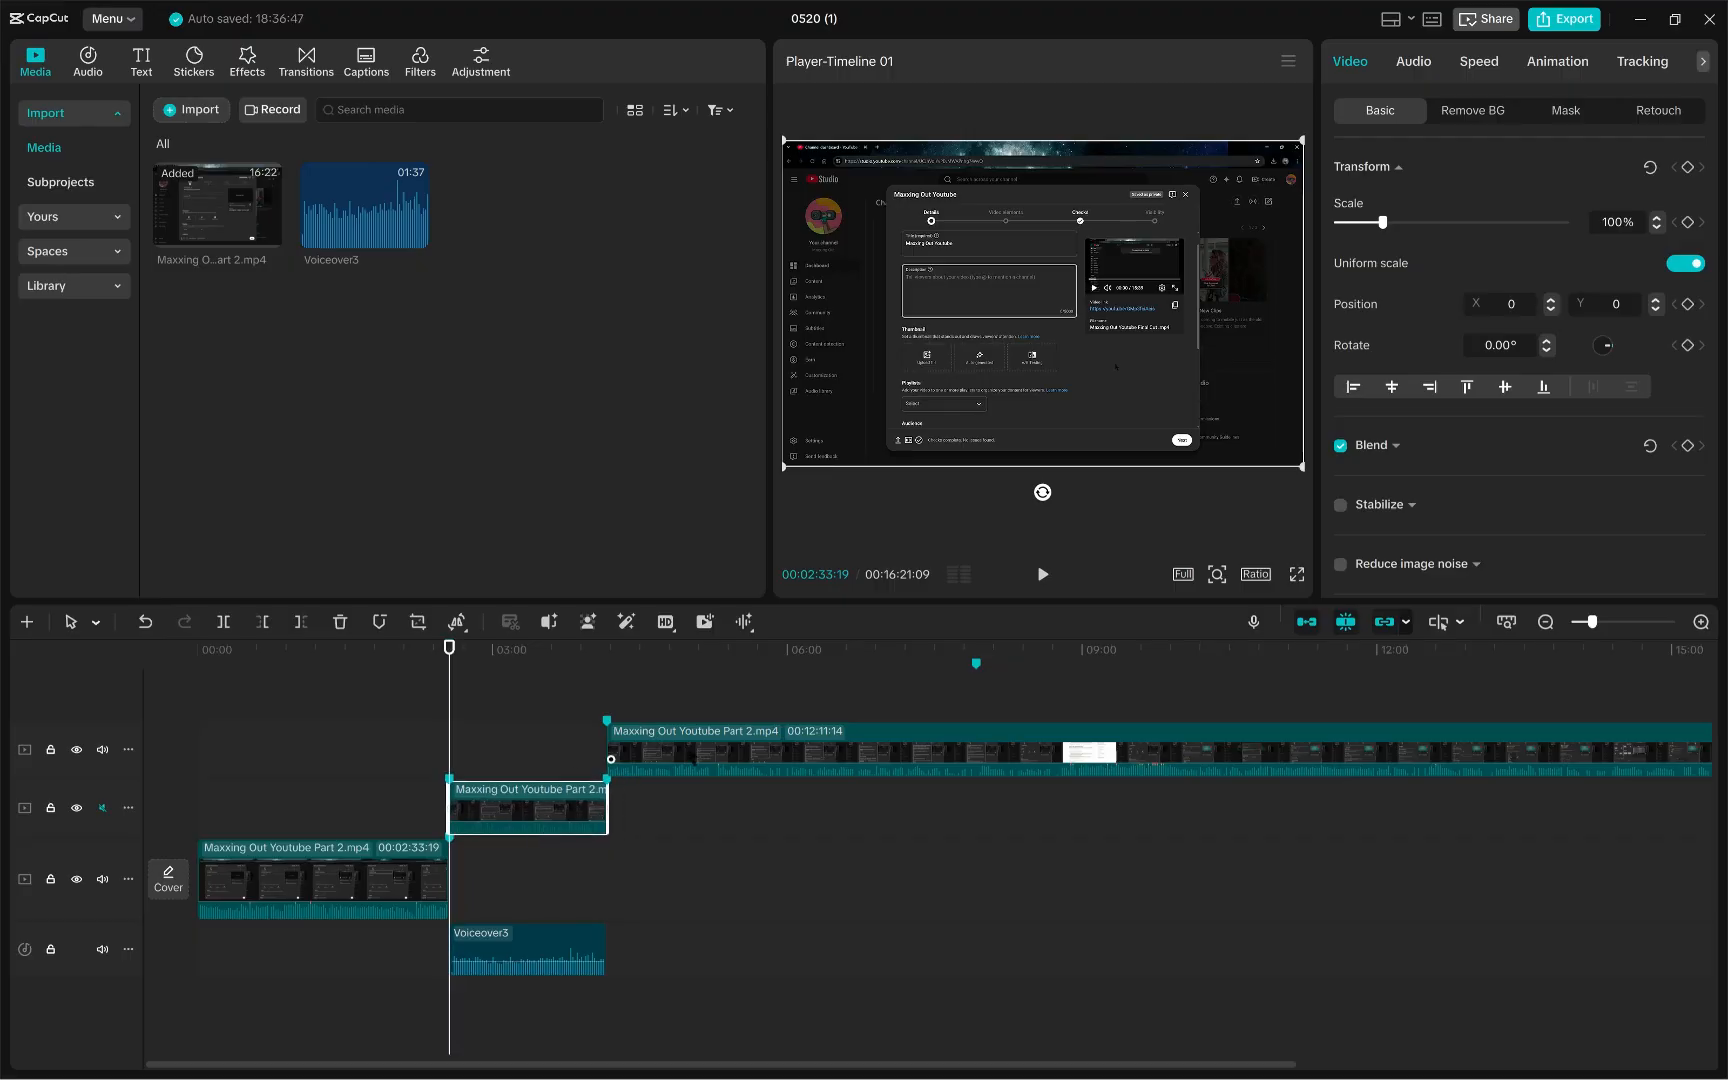
mouse_move(736, 761)
mouse_down()
mouse_move(792, 762)
mouse_move(738, 762)
mouse_up()
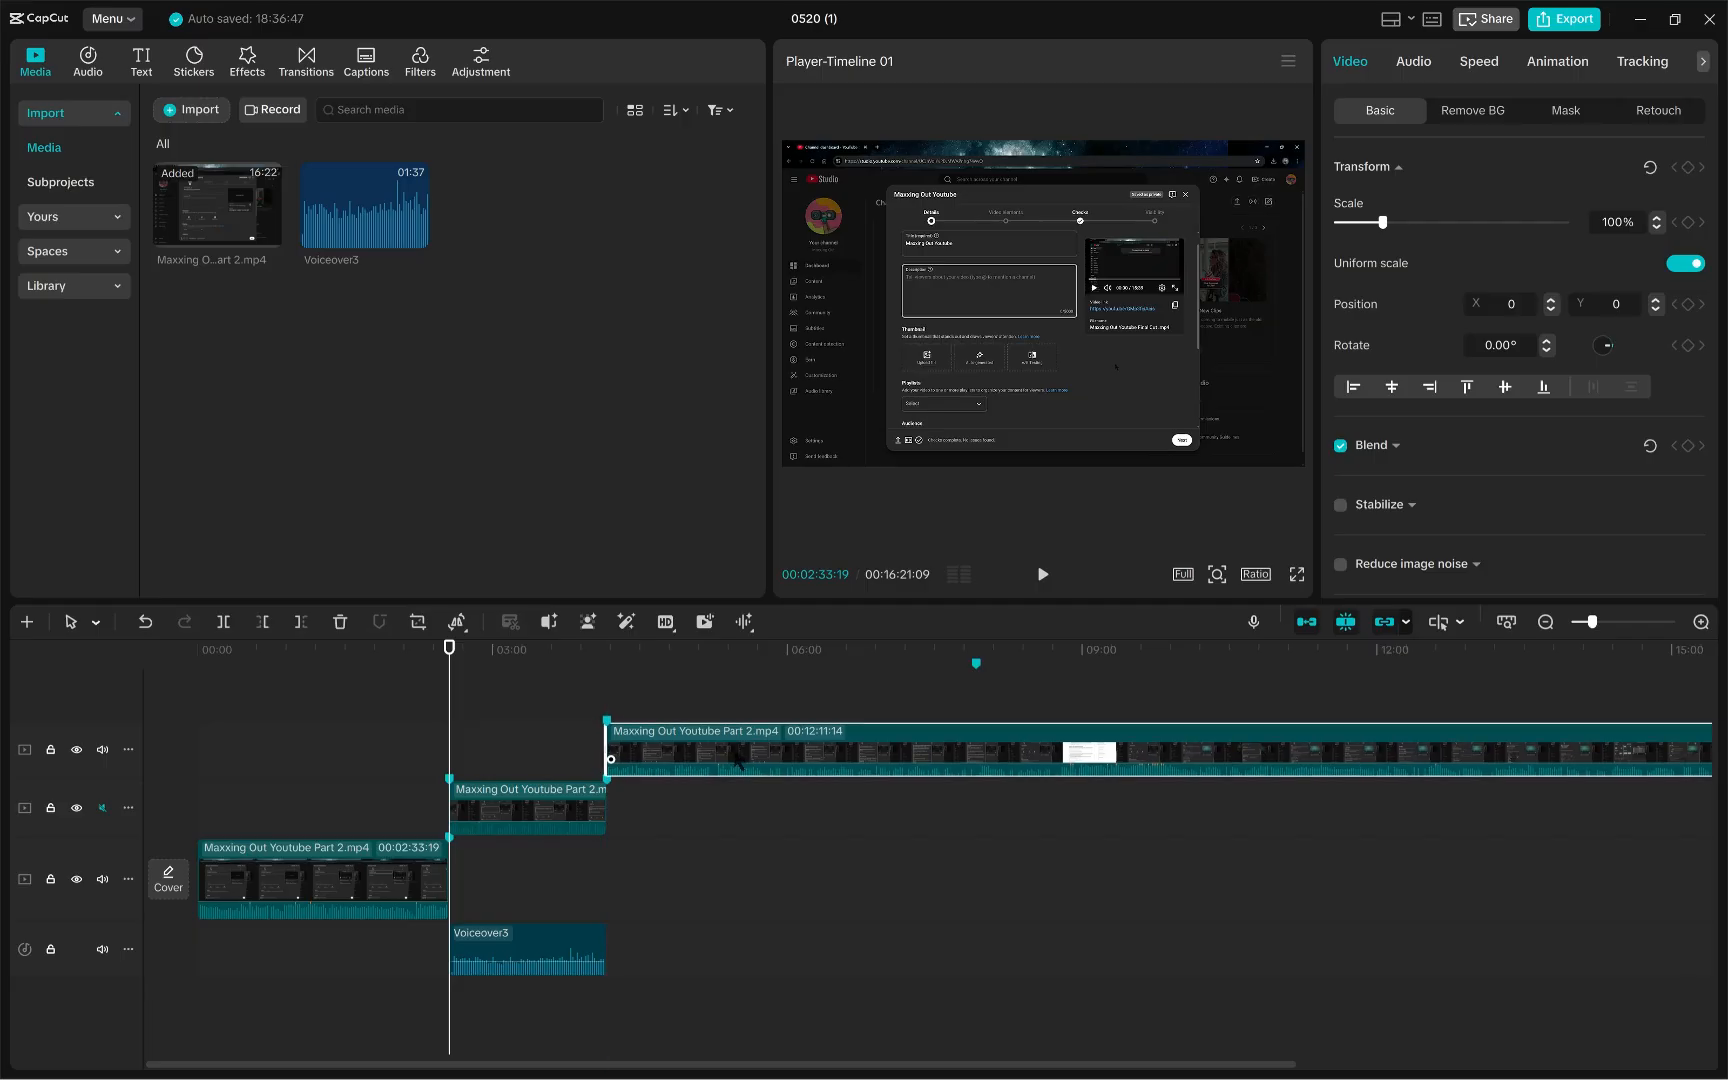
click(530, 828)
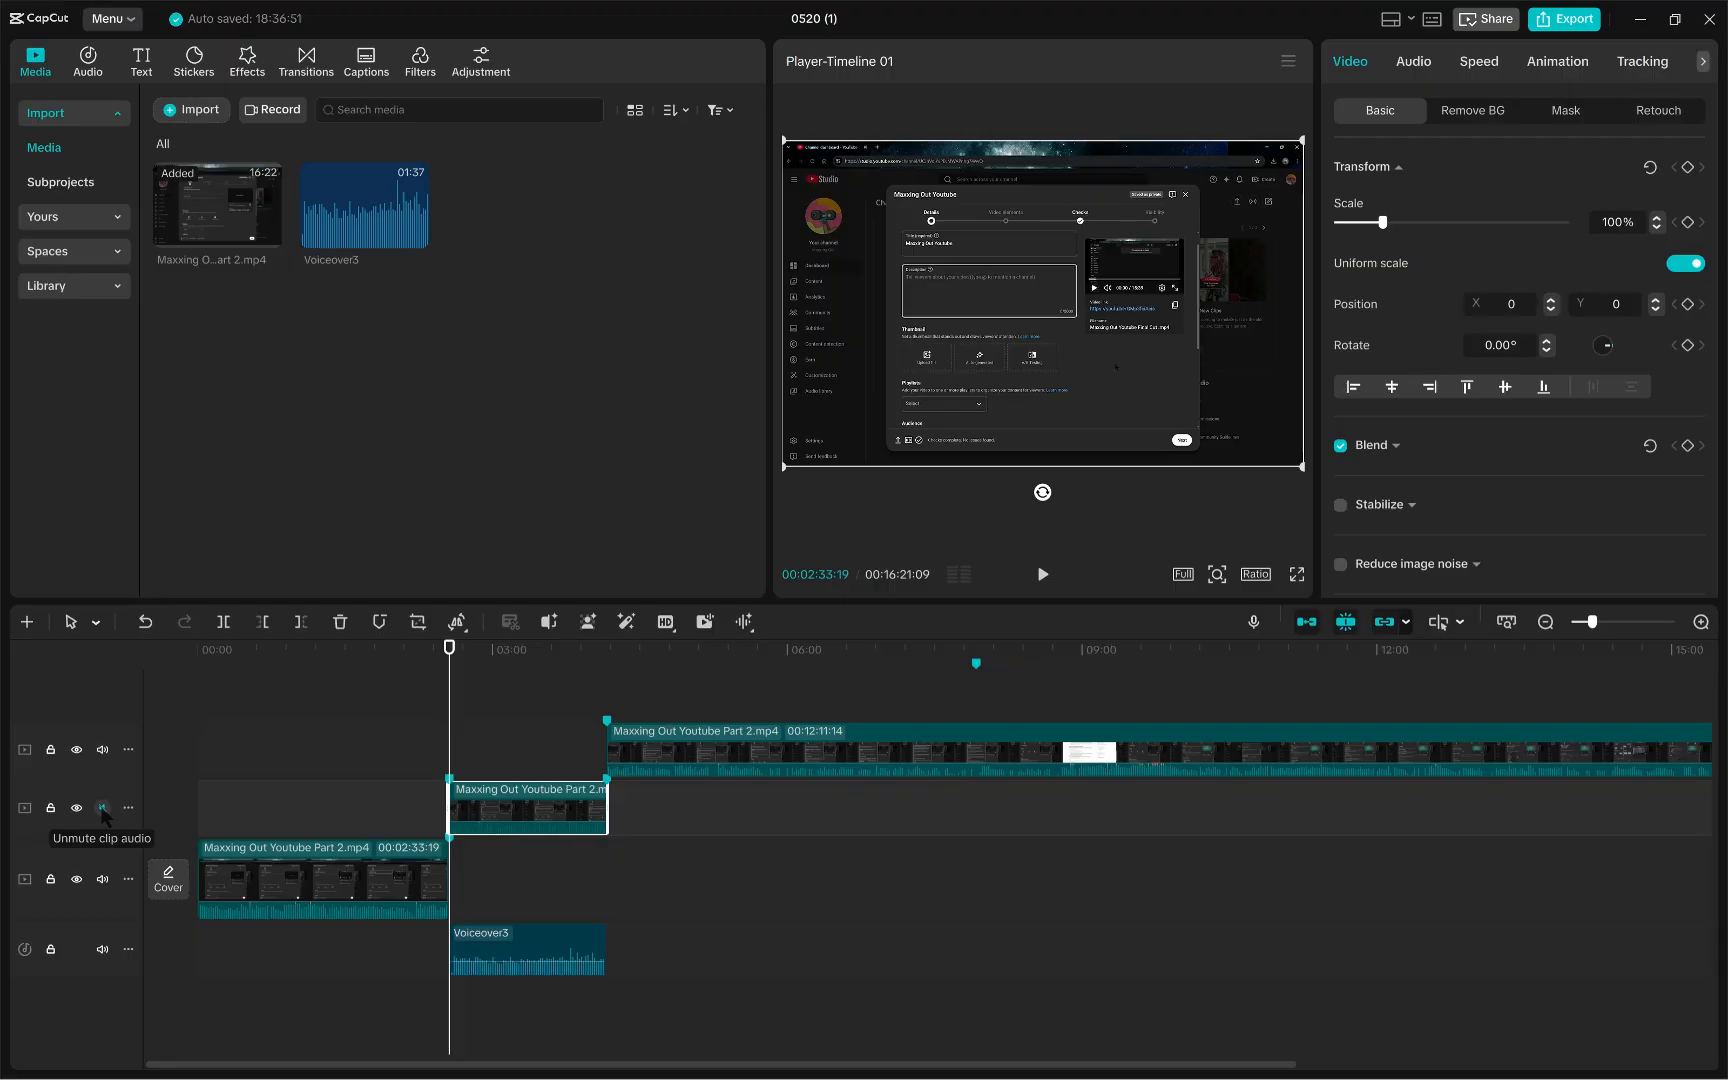
click(360, 1038)
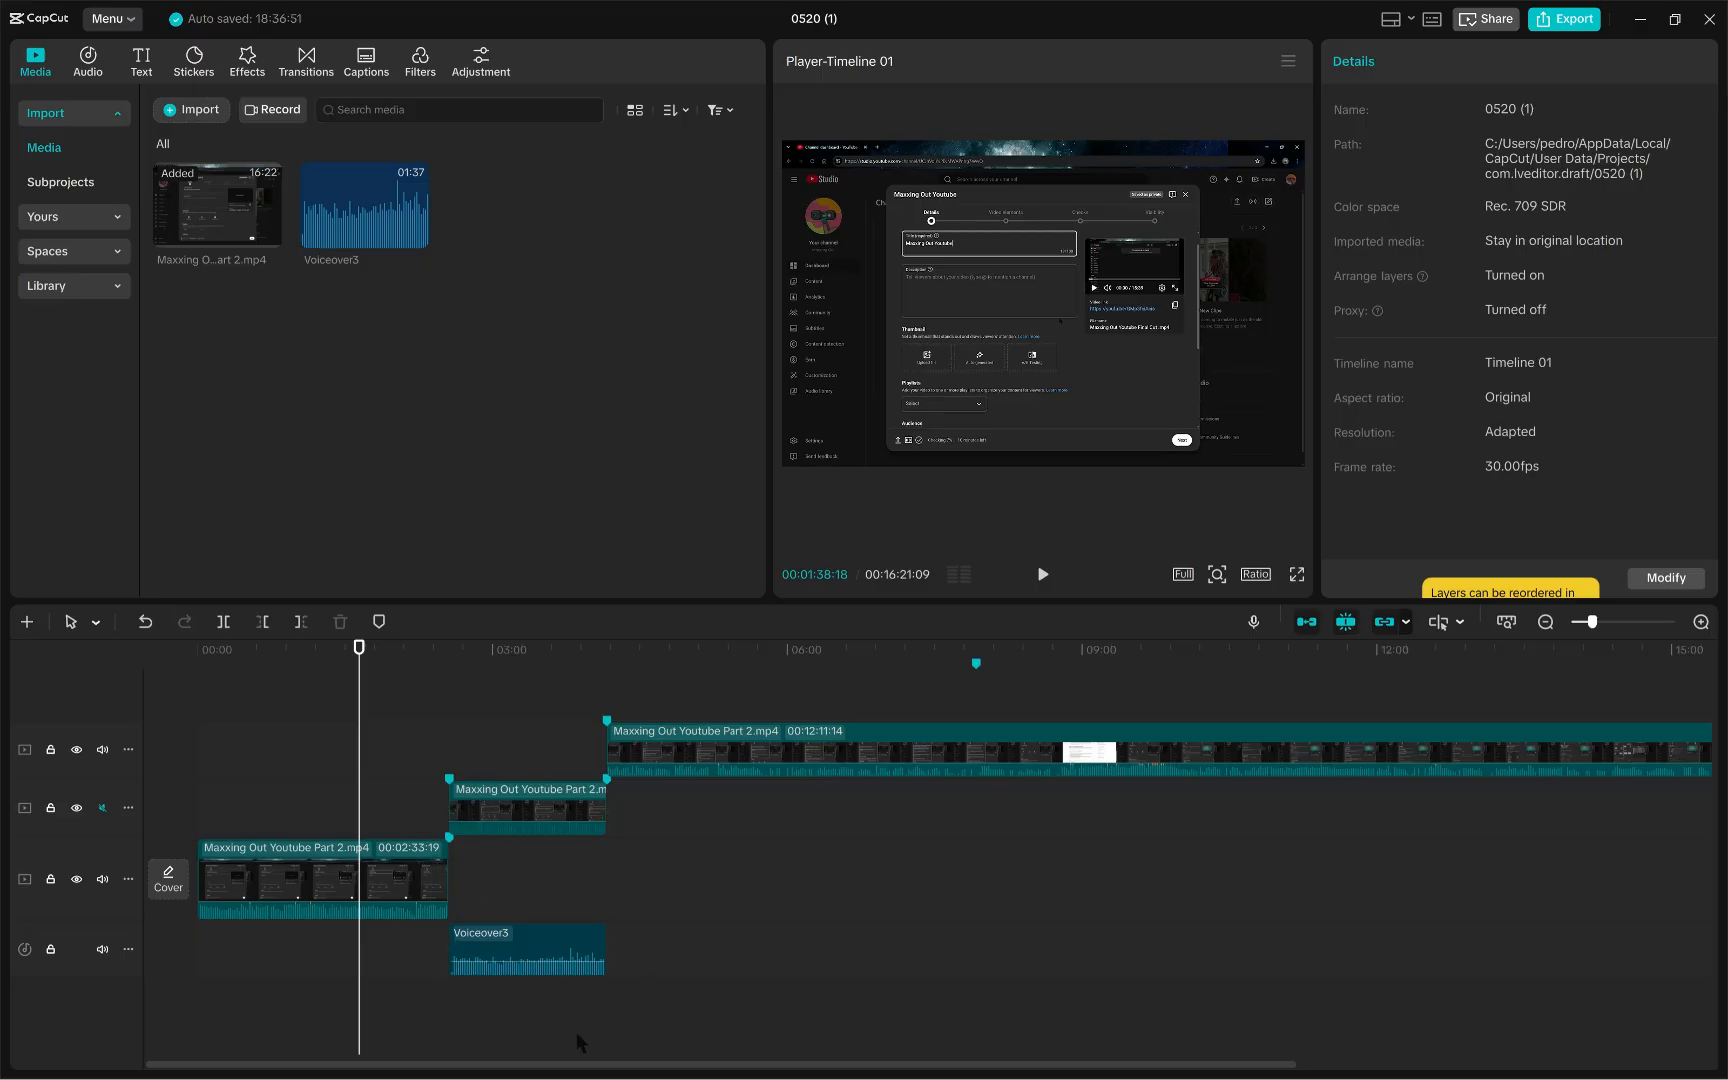
click(377, 660)
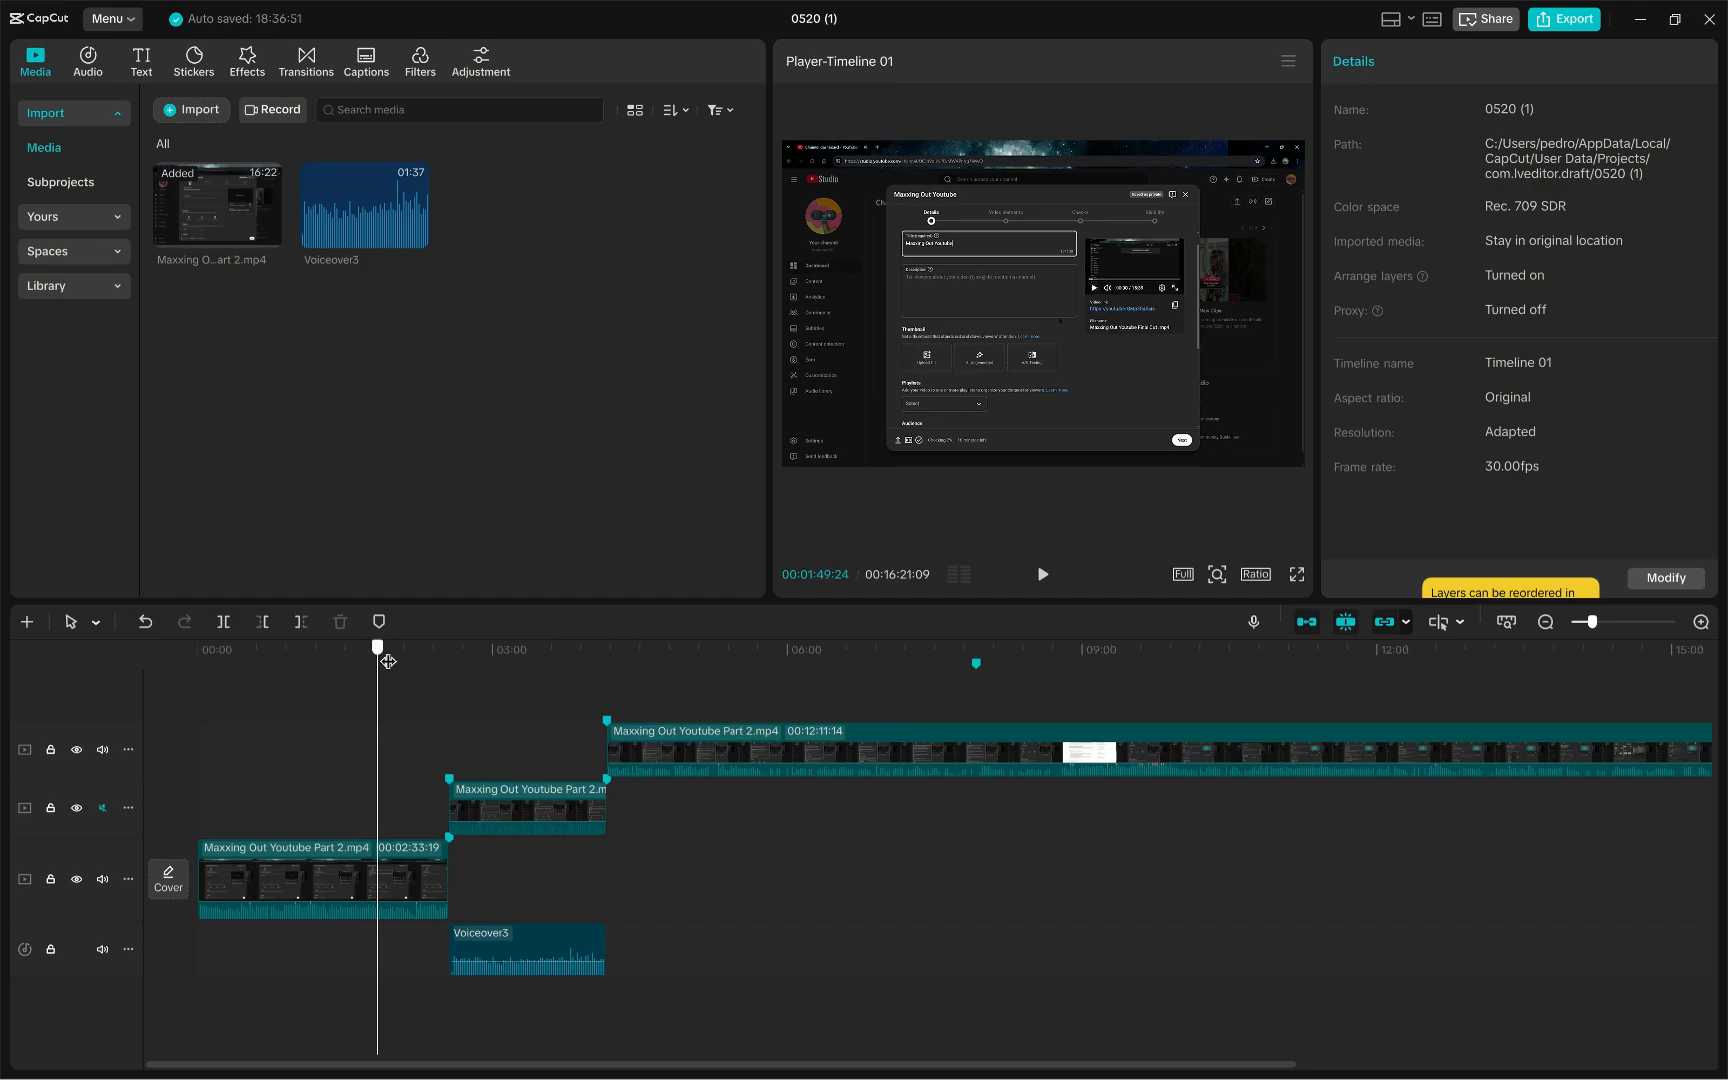
drag(388, 661, 440, 661)
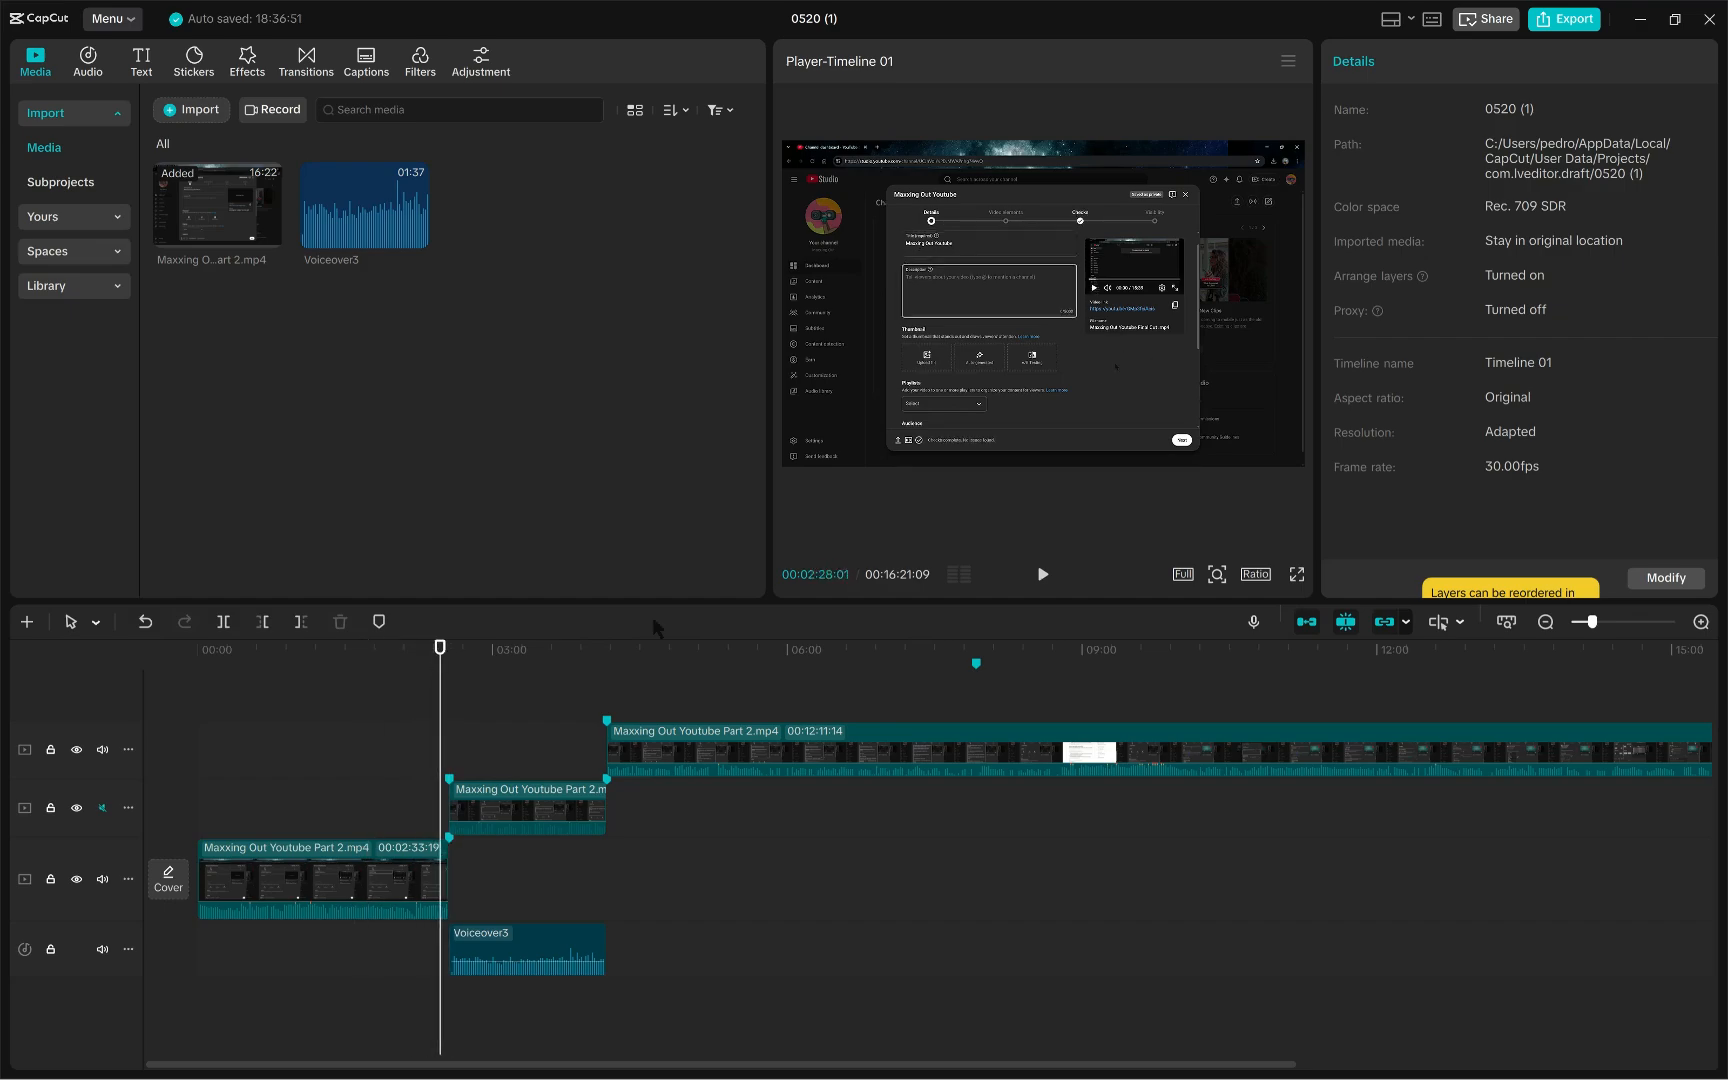
click(1042, 575)
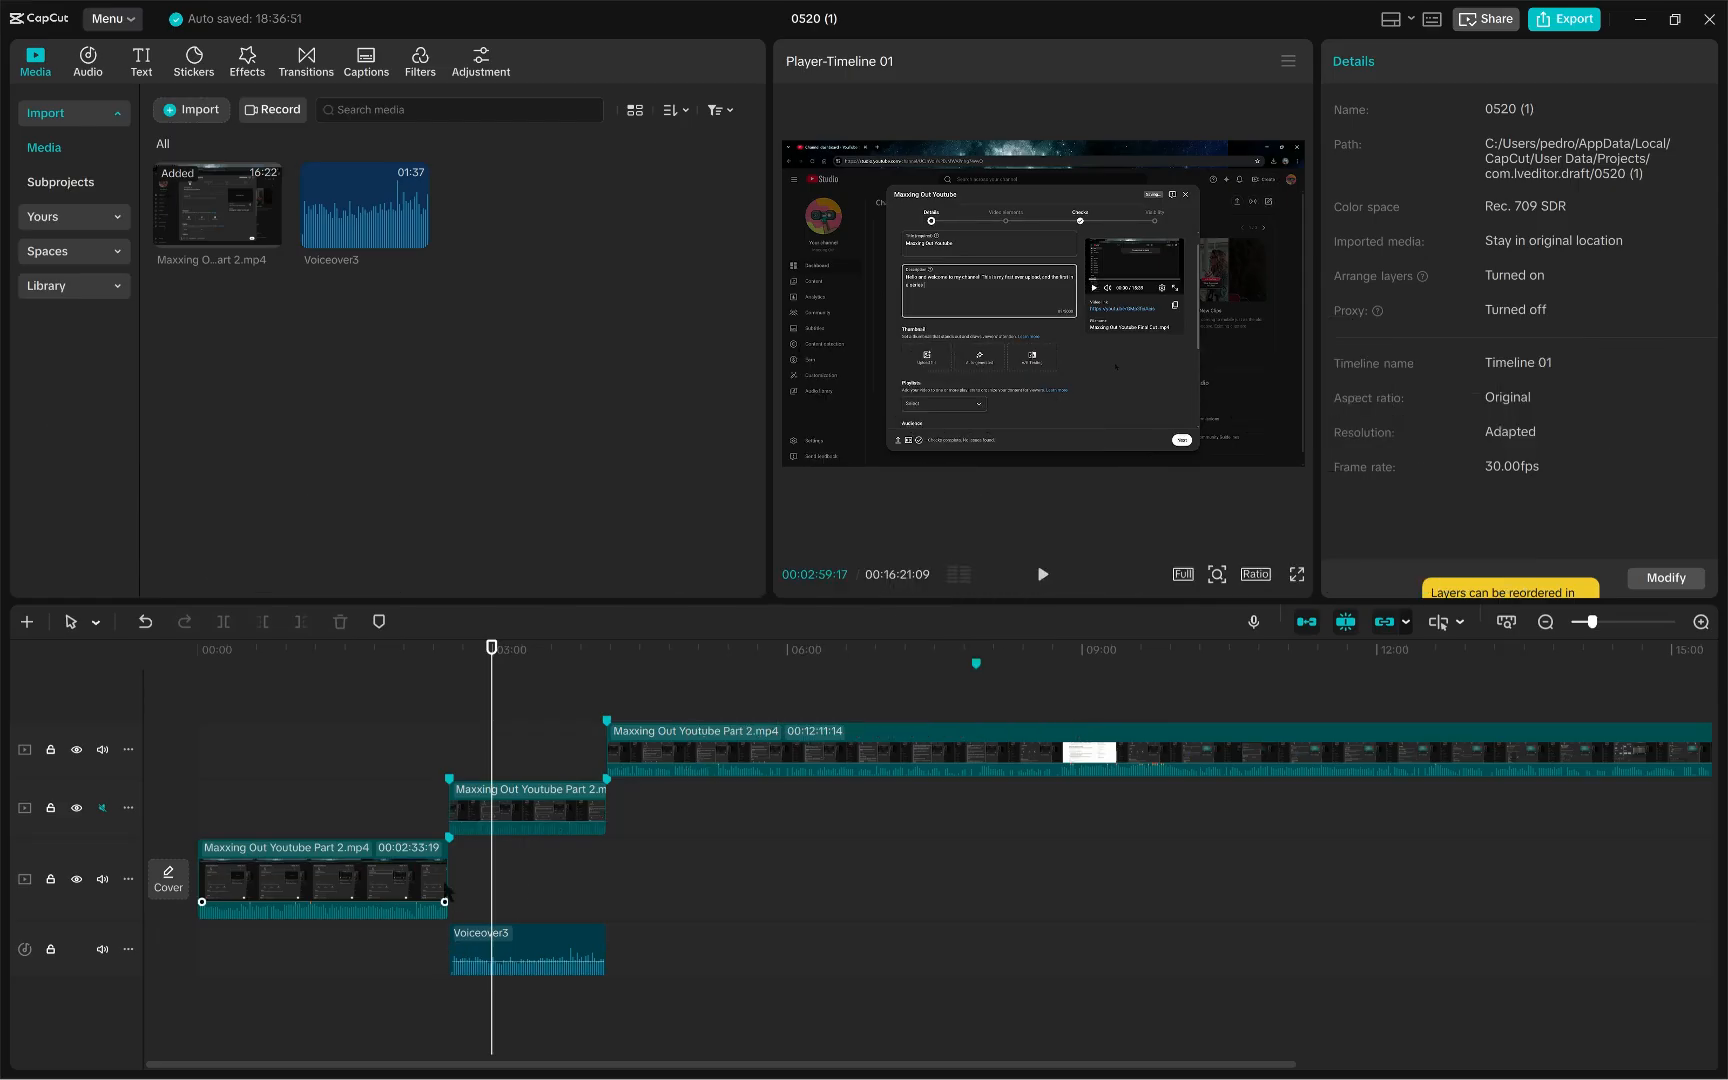
- Shift the voiceover clip slightly earlier on its track
mouse_move(447, 886)
mouse_down()
mouse_move(433, 881)
mouse_move(449, 882)
mouse_up()
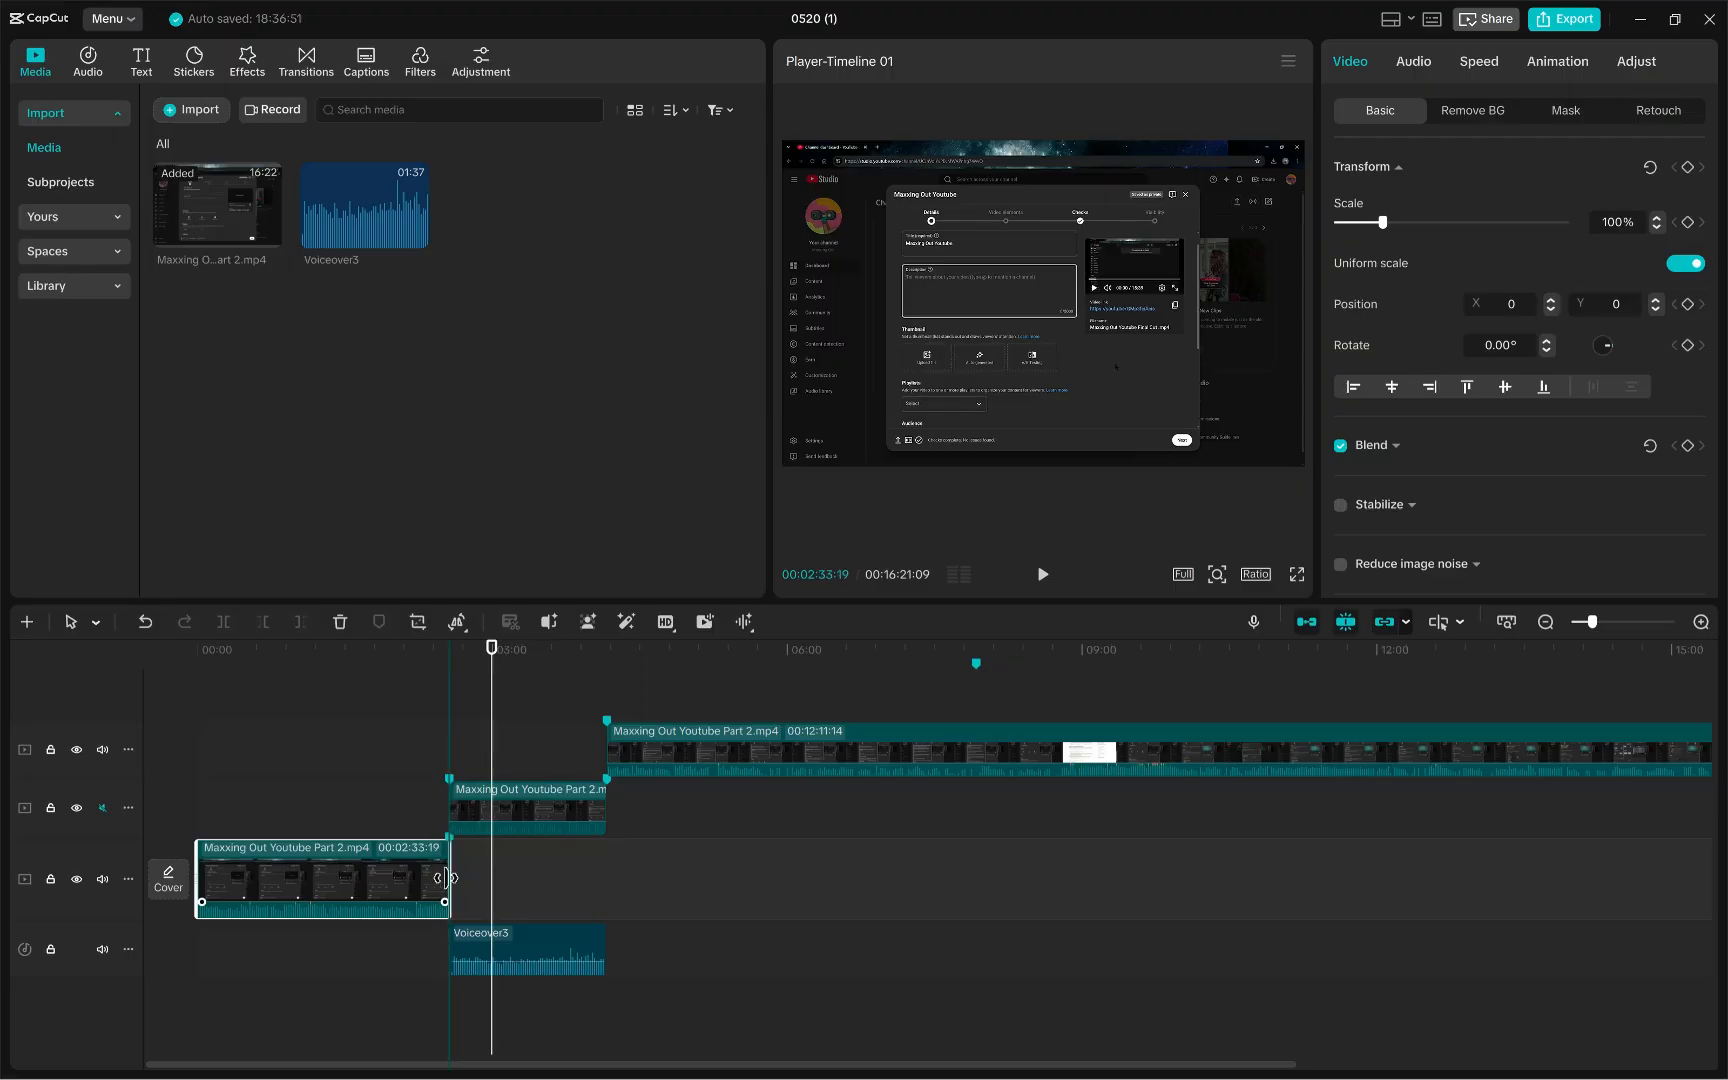
click(763, 1035)
click(560, 940)
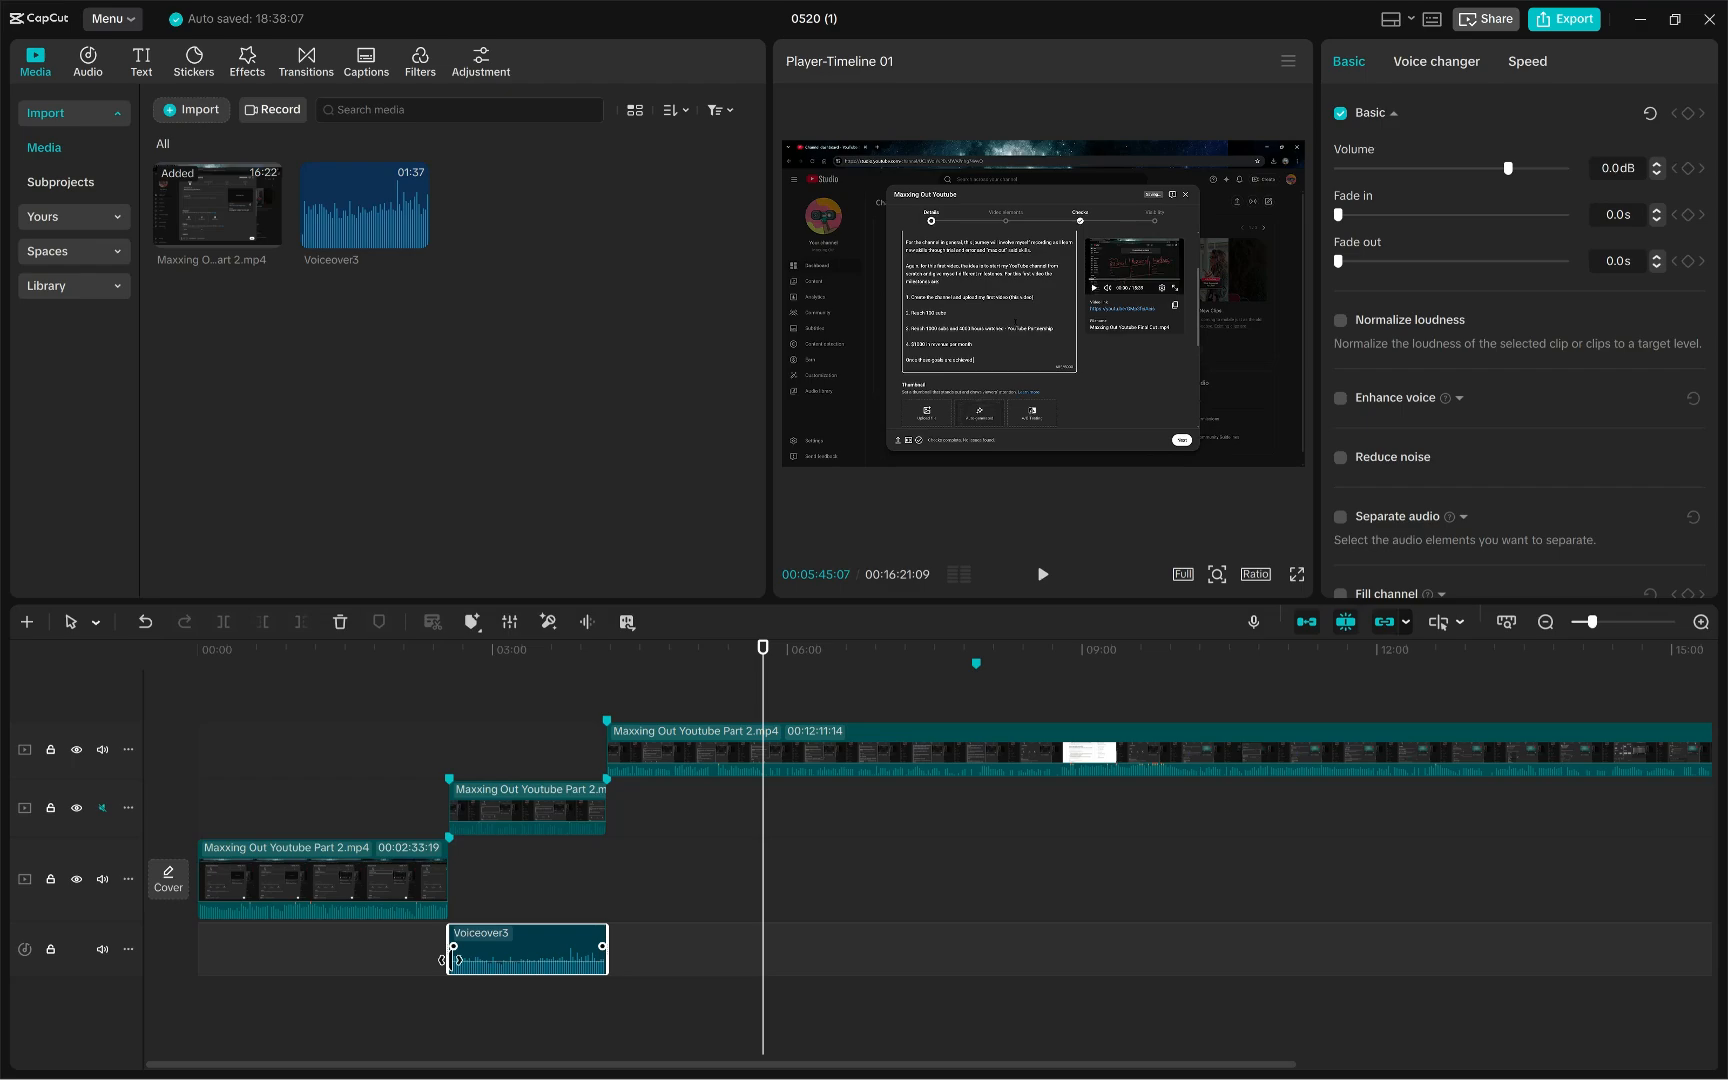
drag(535, 952, 523, 950)
right_click(535, 945)
click(456, 1016)
click(489, 1023)
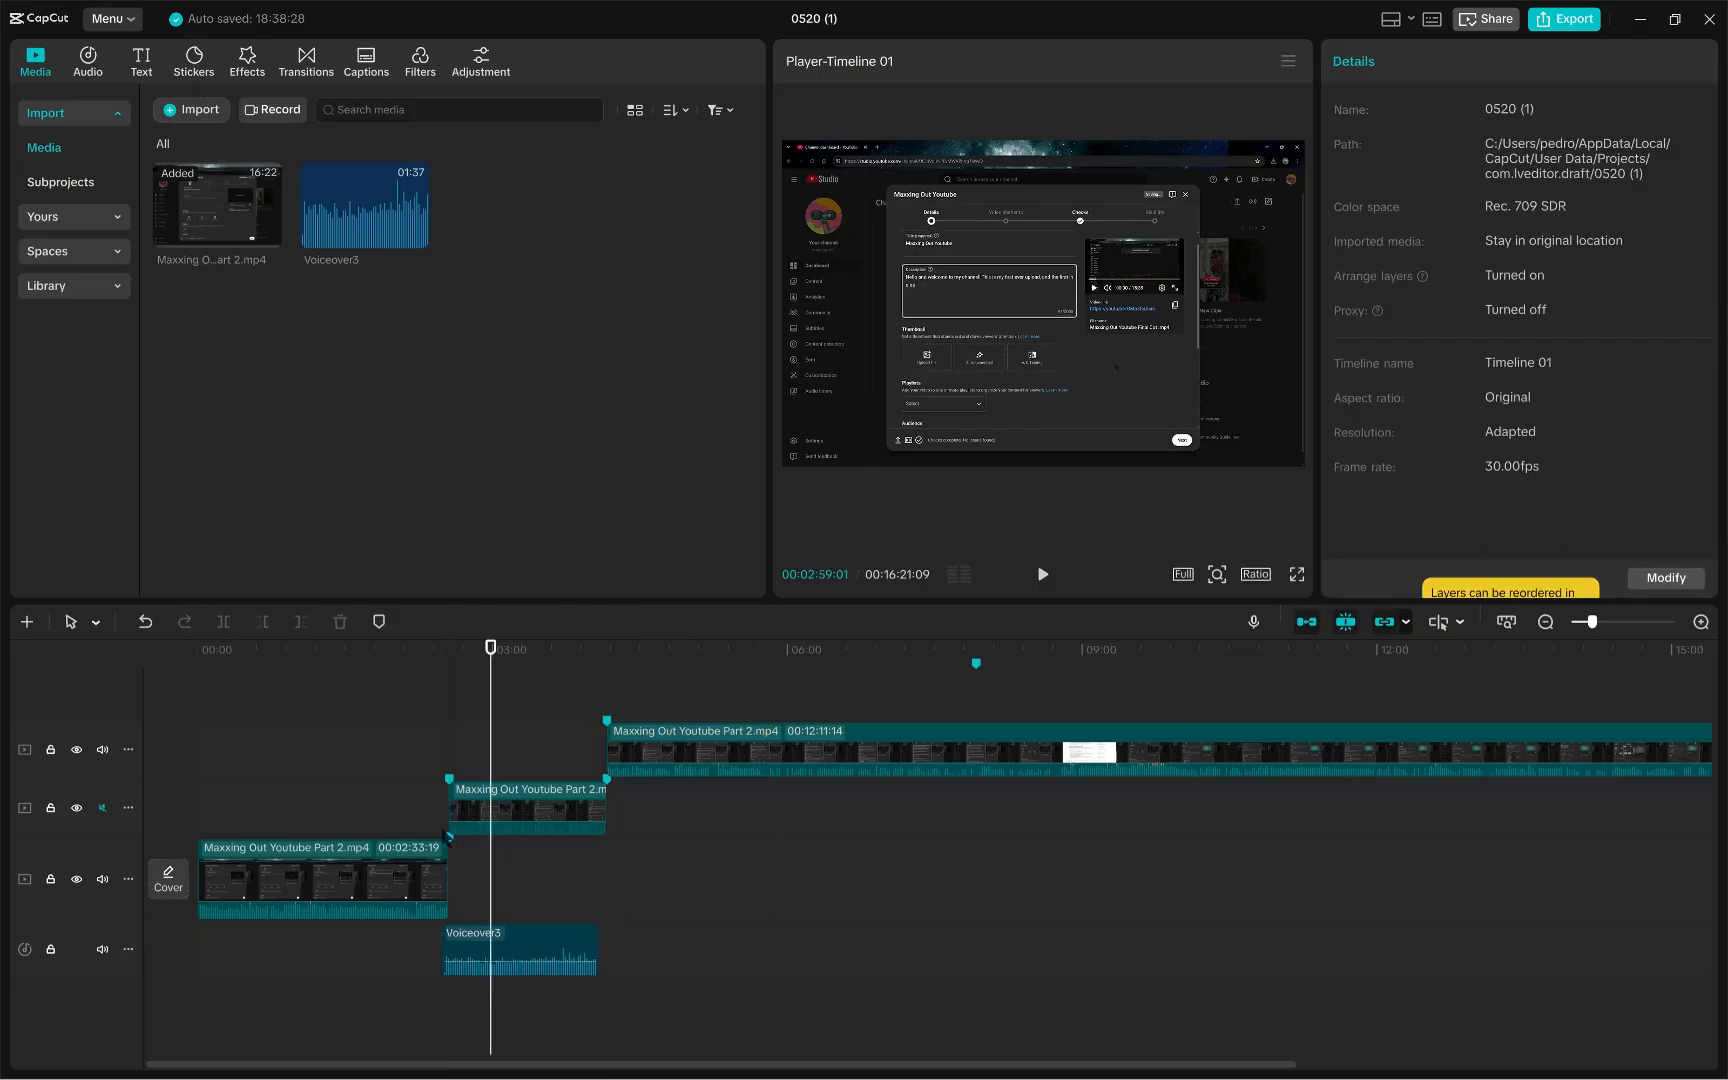
- Align the voiceover clip's start with the end of the first video section, previewing the transition
click(440, 870)
drag(490, 690, 439, 703)
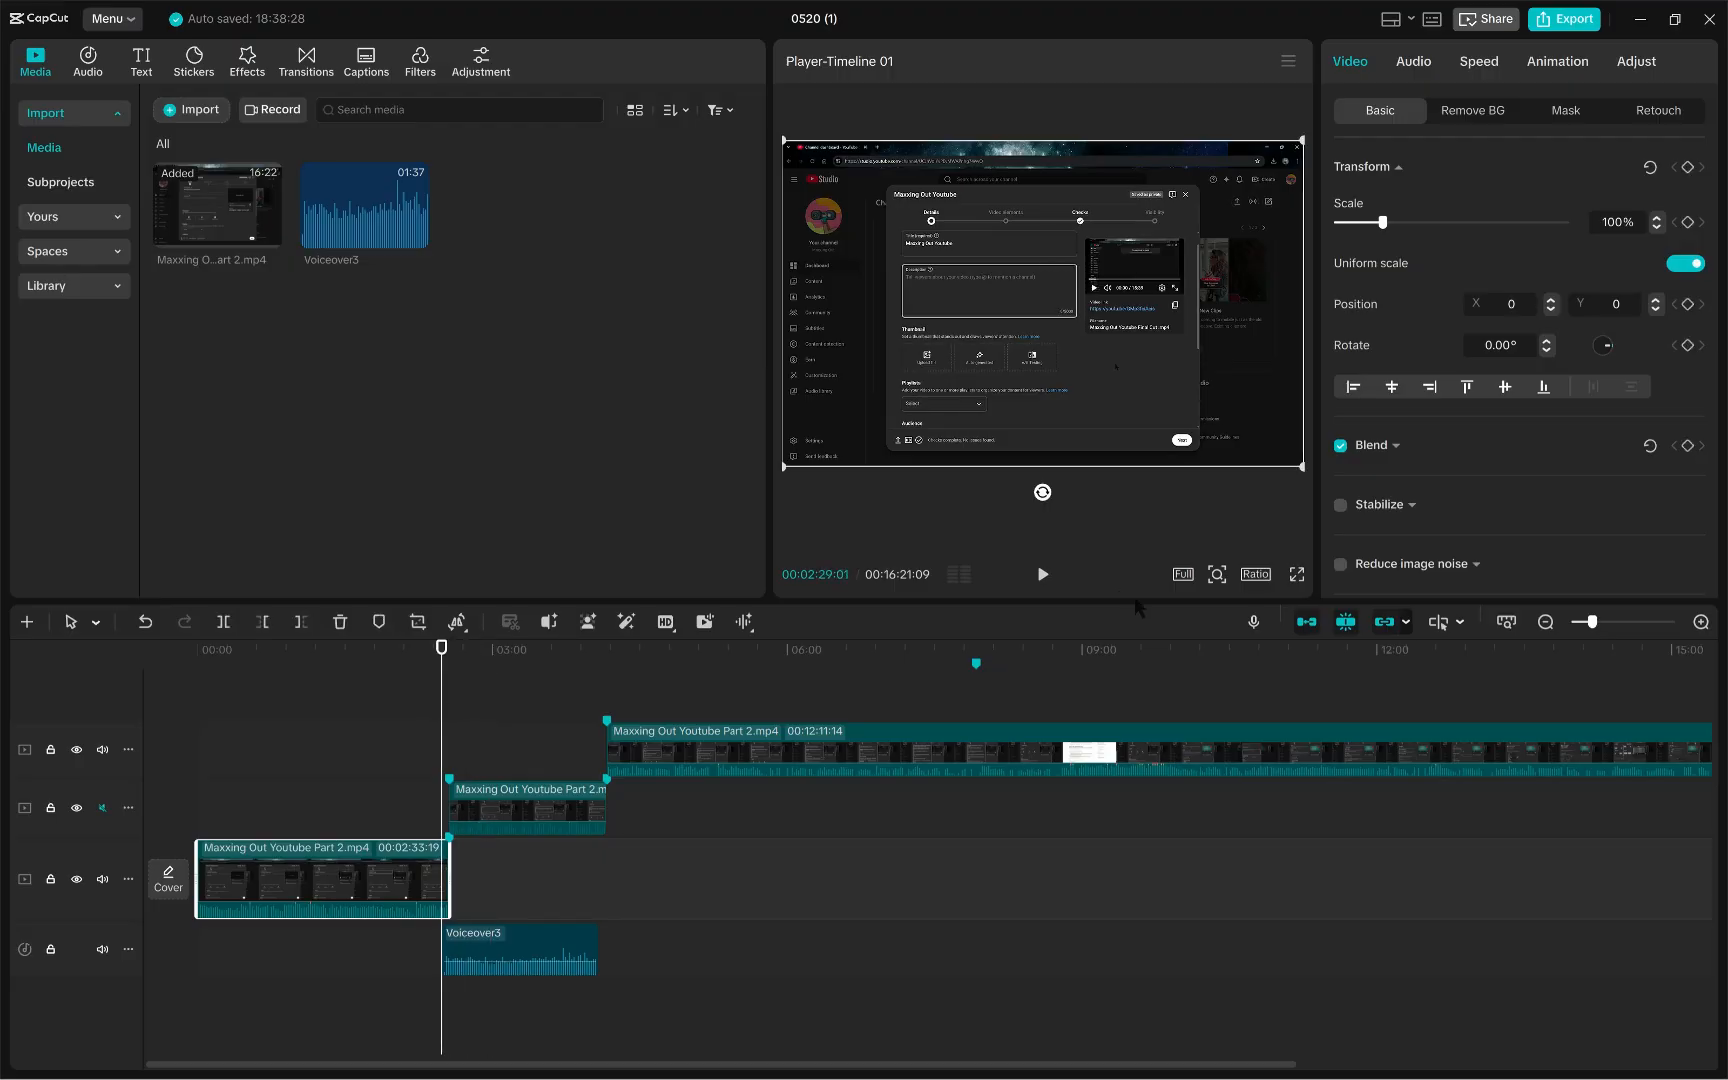
click(1042, 574)
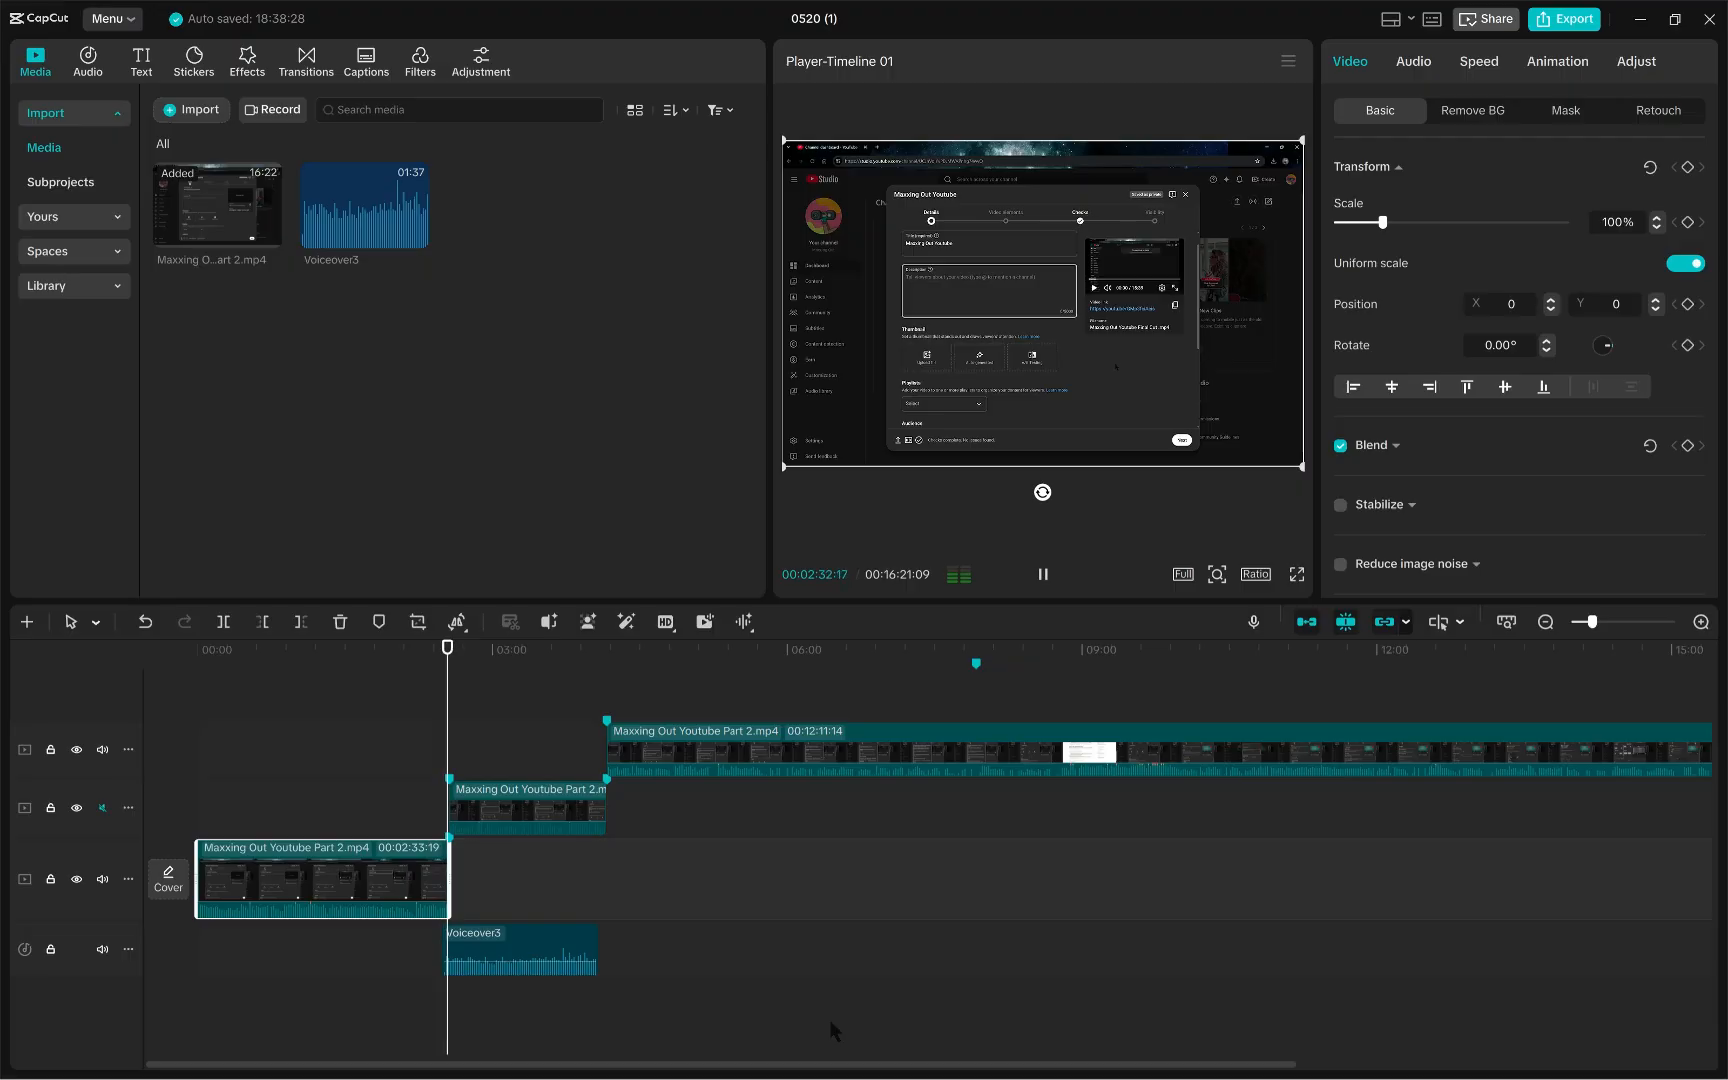
click(1043, 574)
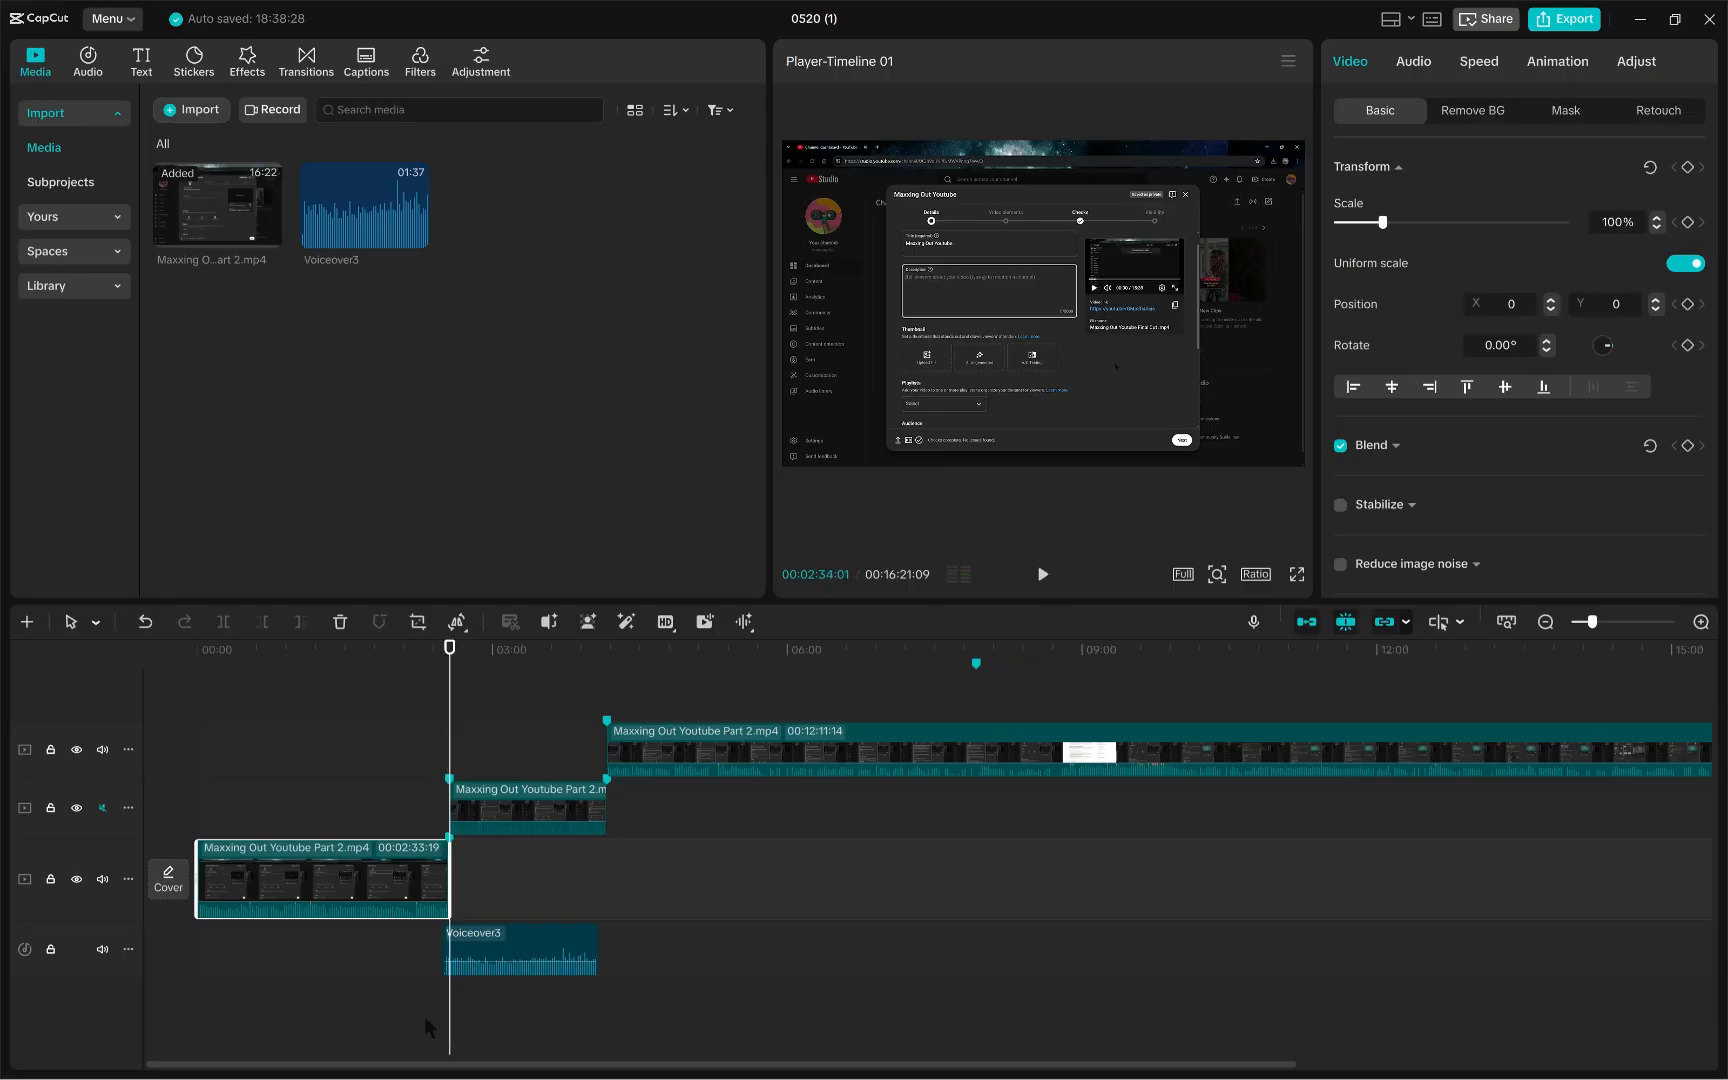
drag(481, 955, 486, 954)
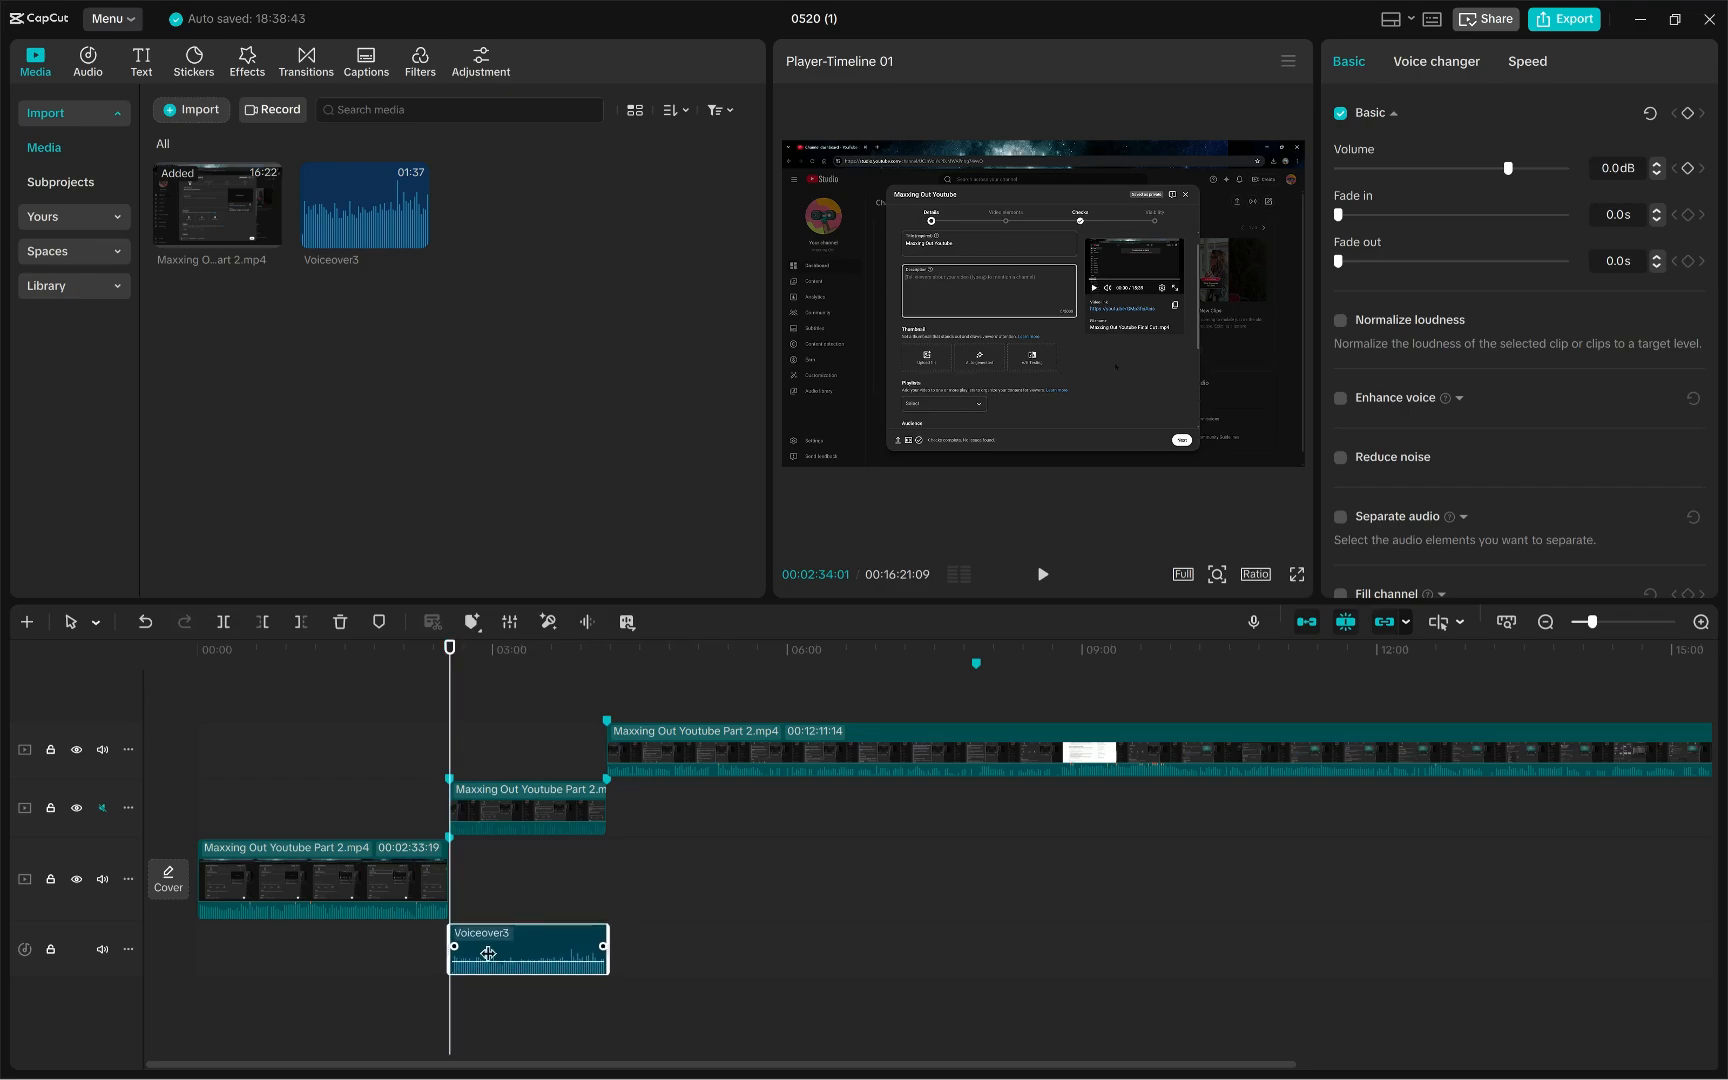
- Delete the marker at the end of the first video section
click(450, 845)
right_click(450, 845)
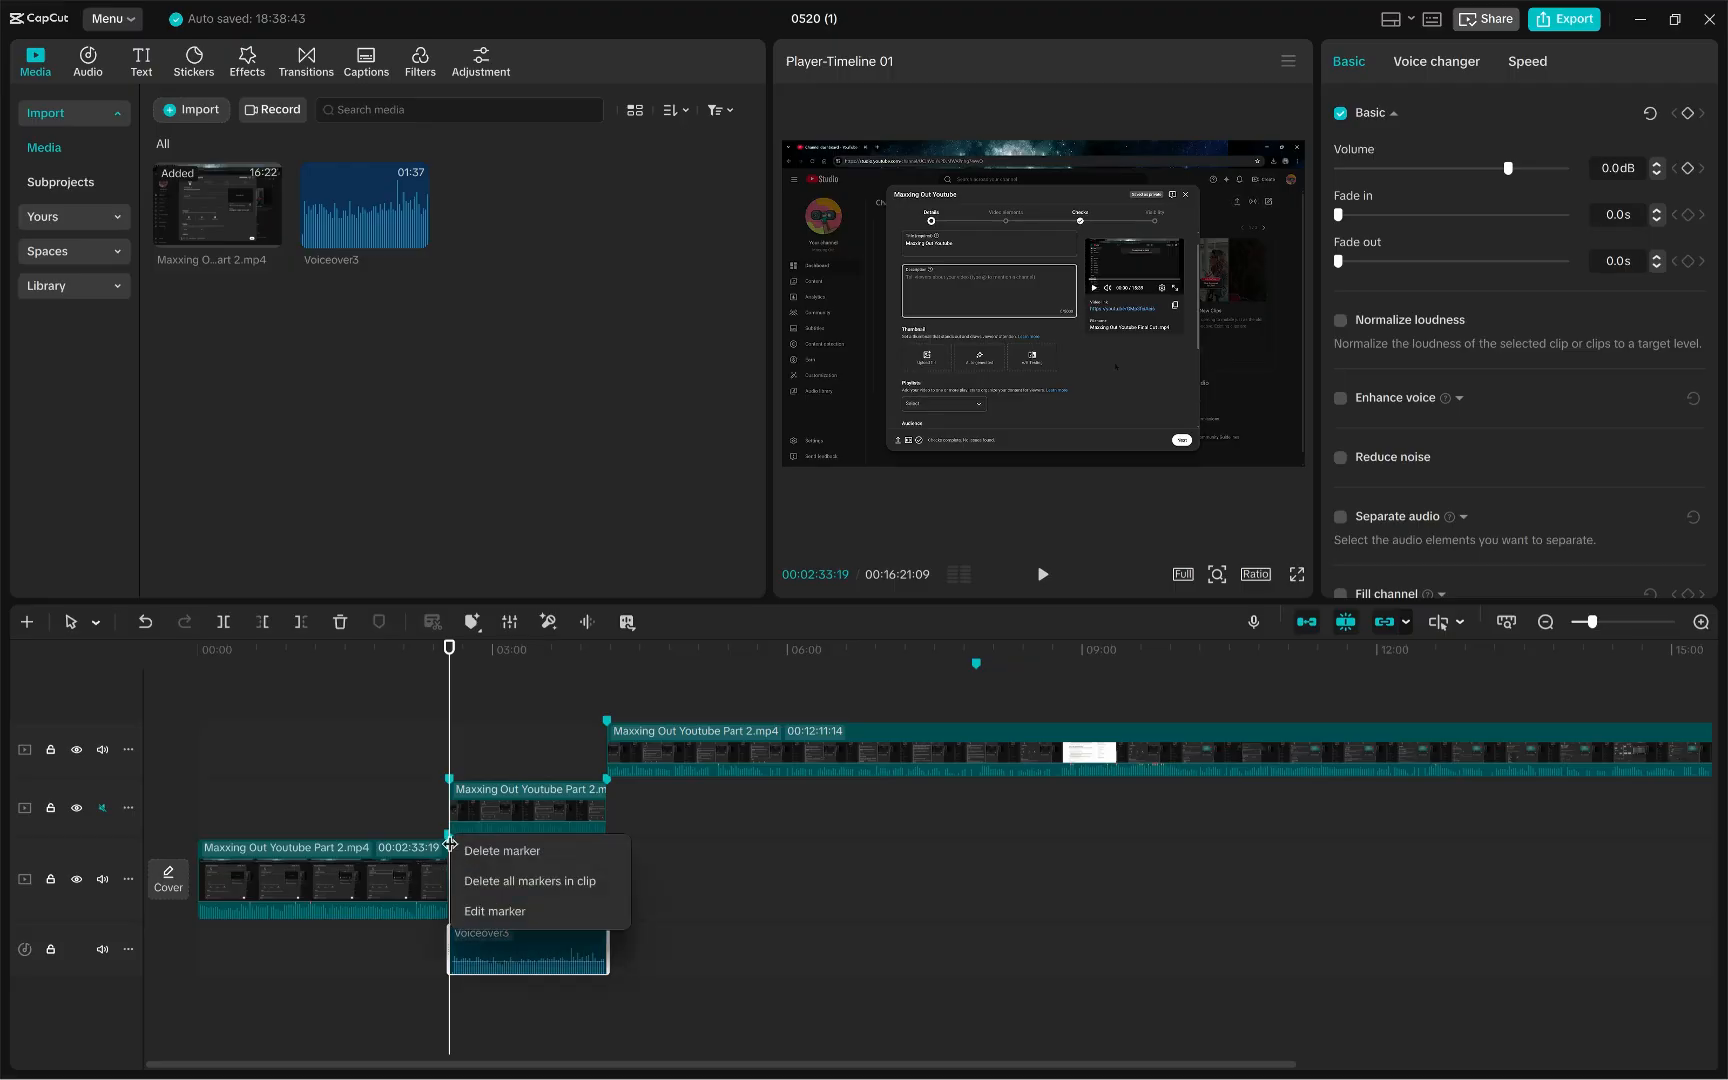
click(513, 843)
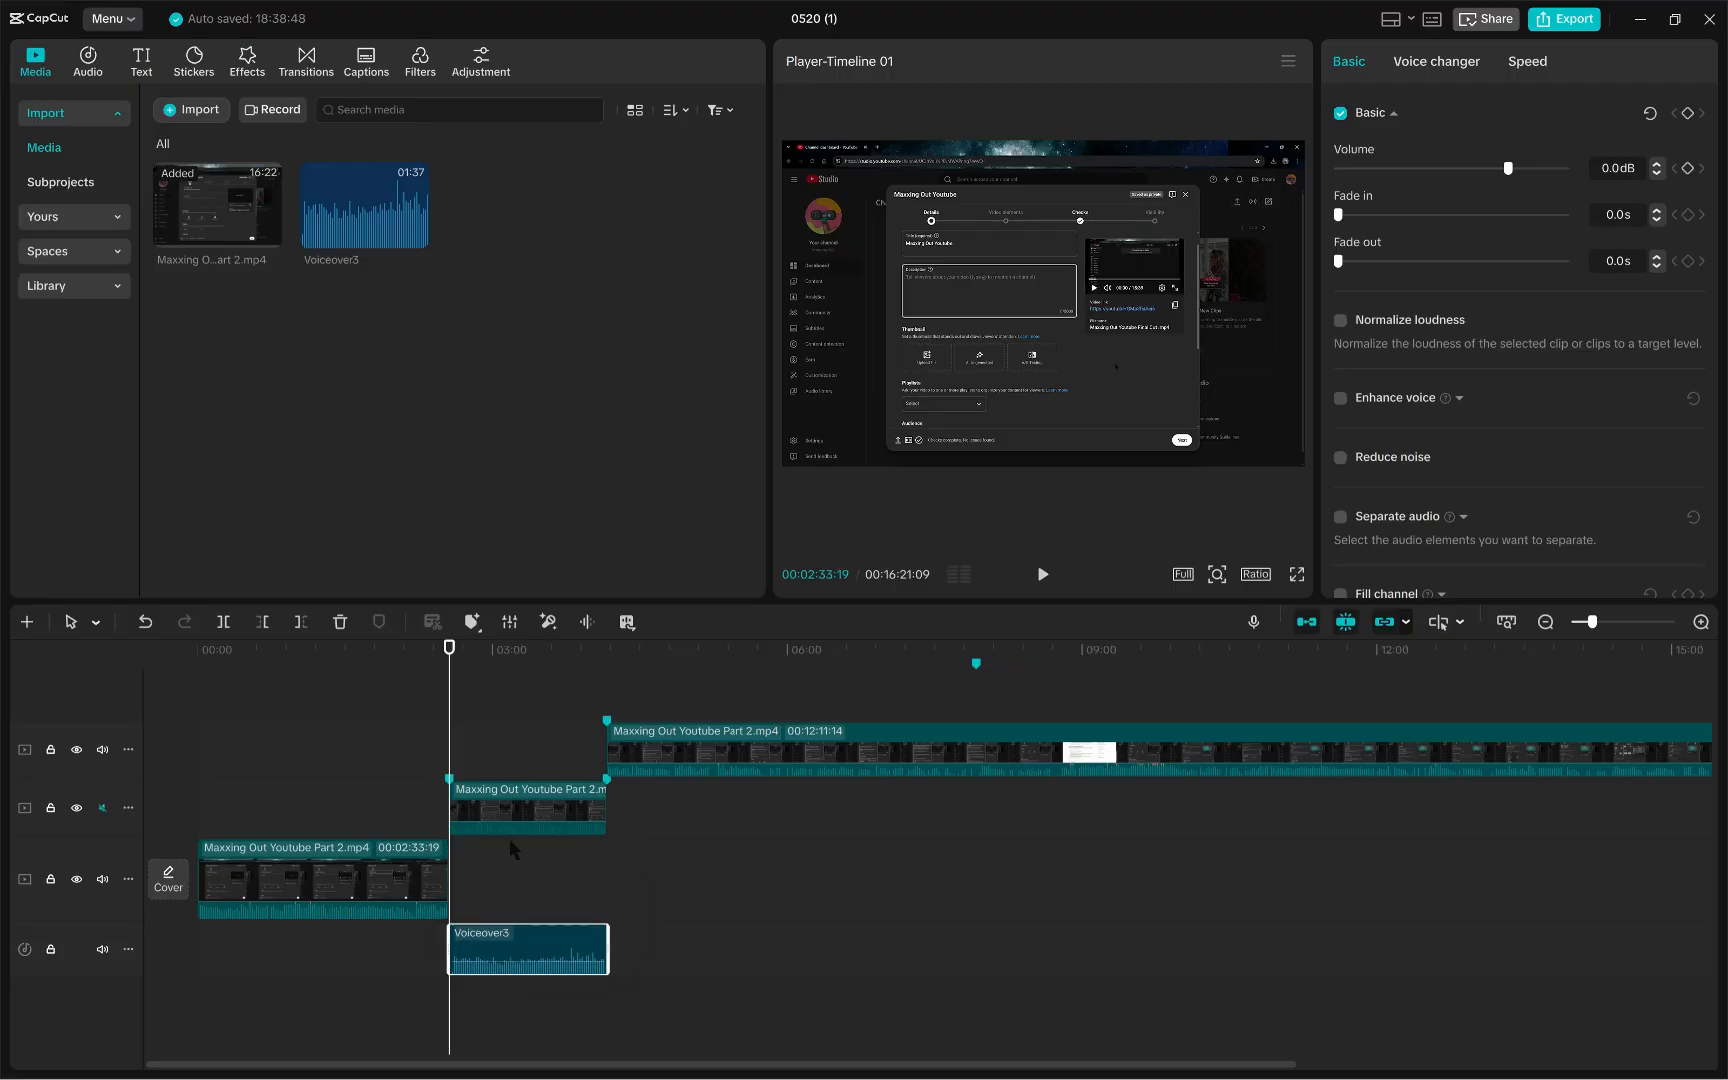
- Delete the marker on the middle video clip and nudge the voiceover clip slightly on its track
right_click(450, 780)
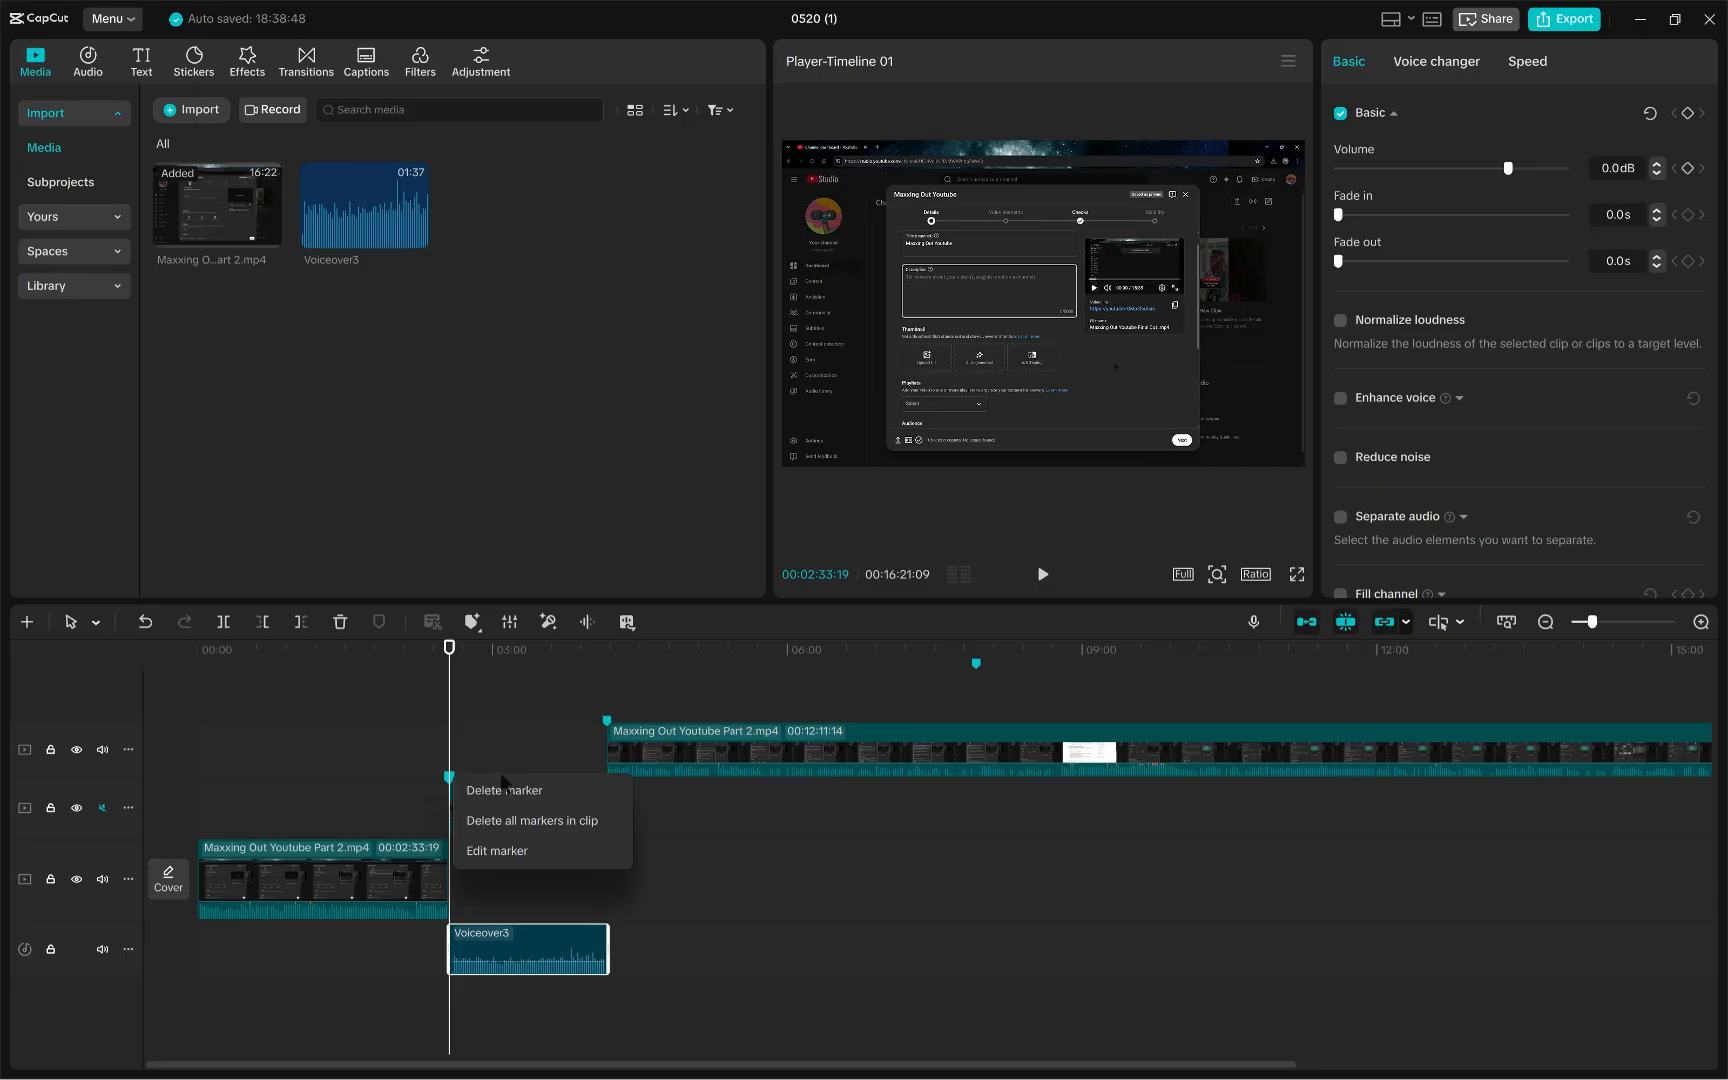
click(501, 787)
mouse_move(538, 941)
mouse_down()
mouse_move(546, 958)
mouse_move(533, 925)
mouse_up()
click(637, 1008)
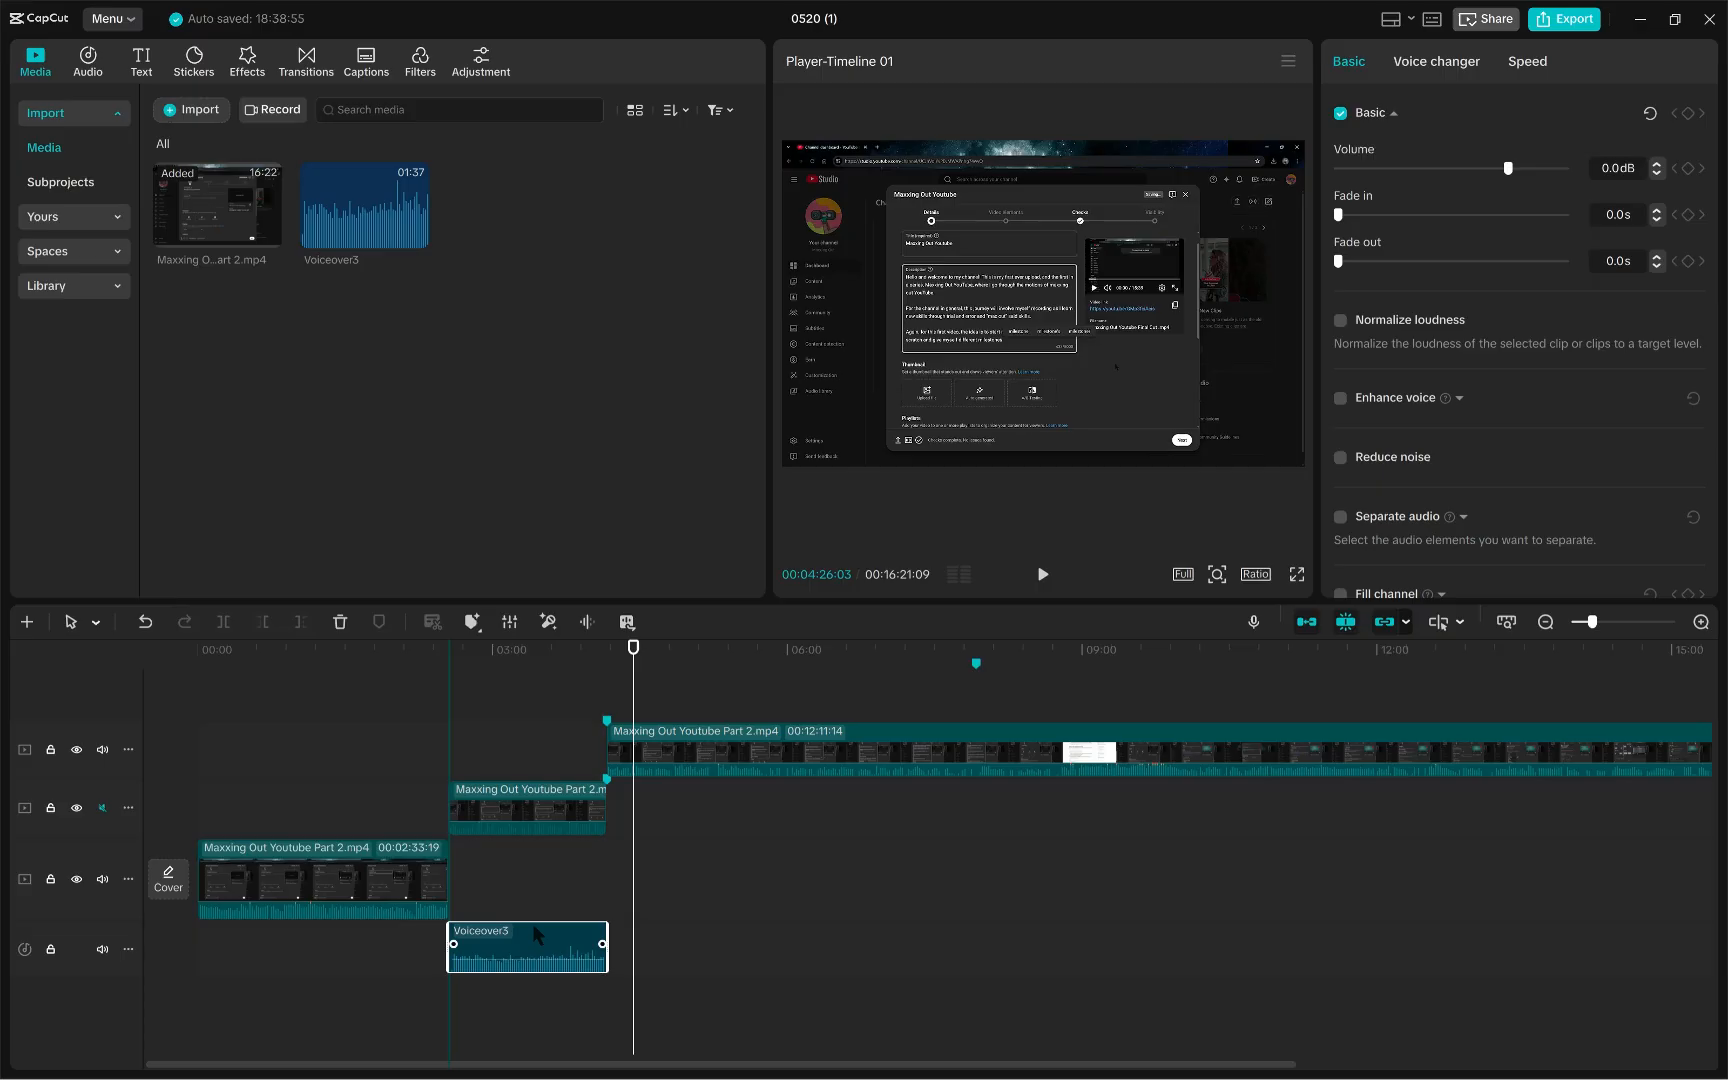
right_click(537, 940)
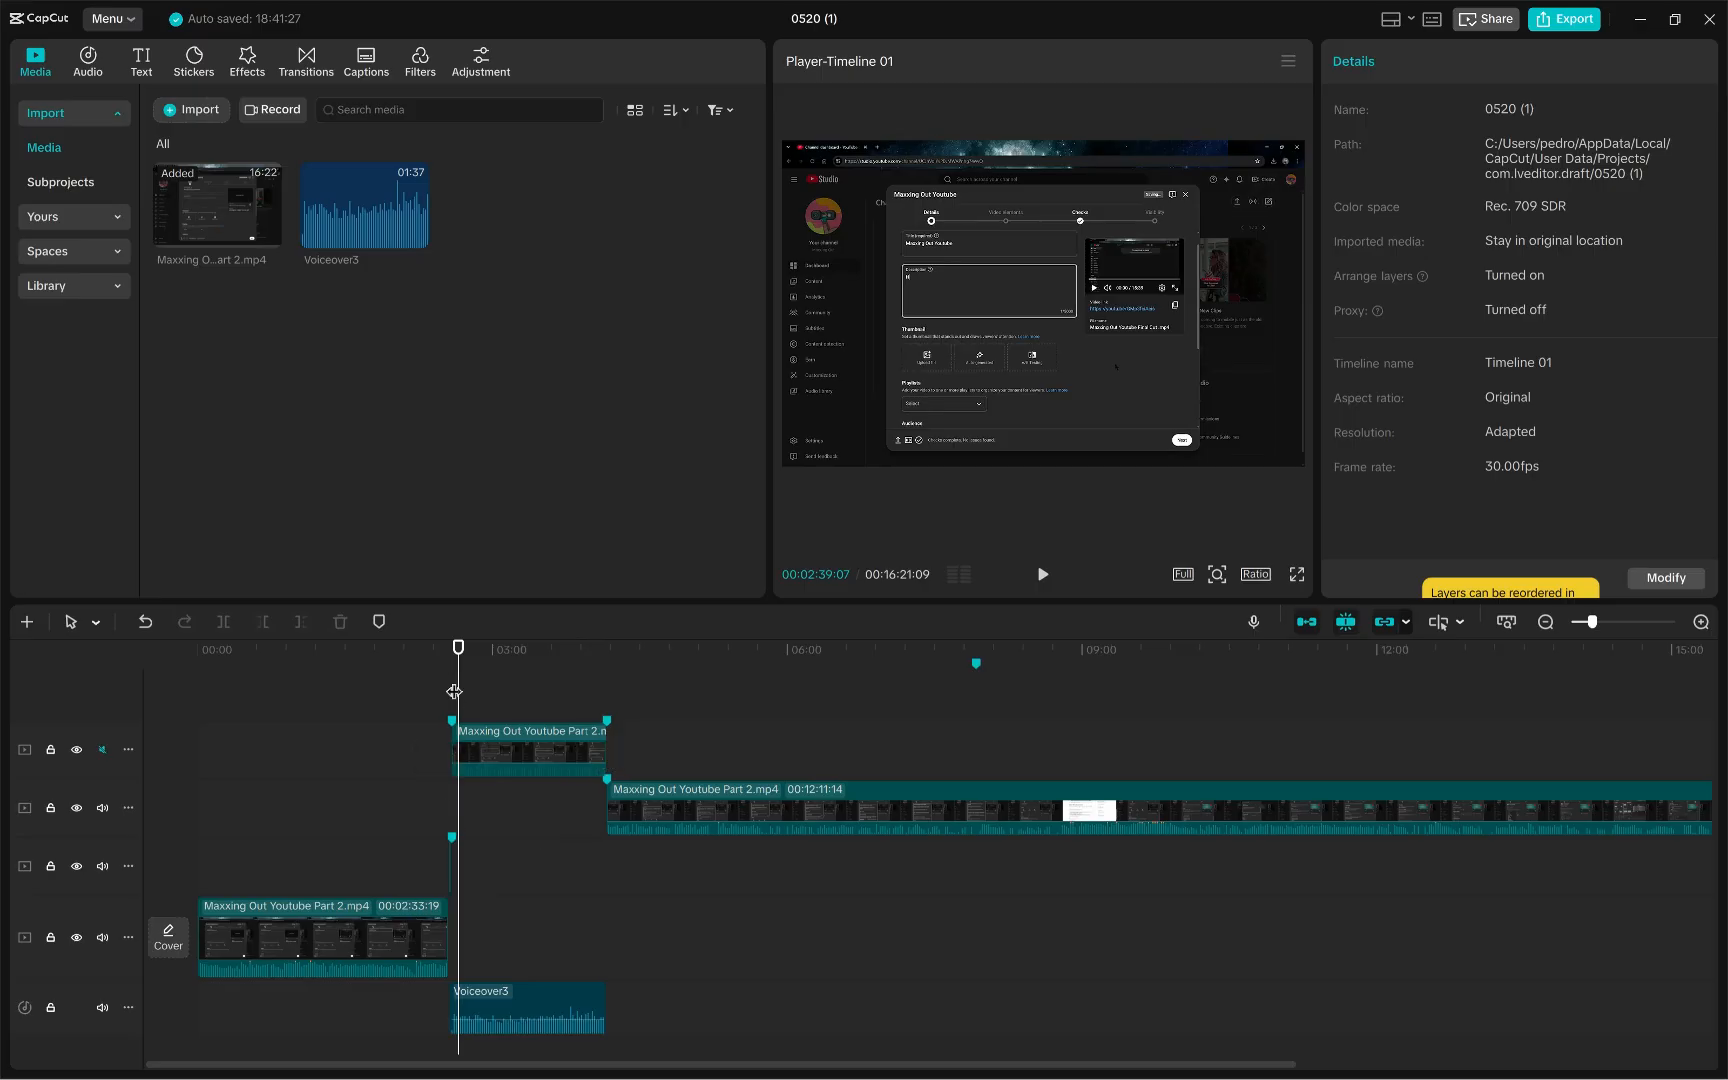
- Play back the timeline from the start of the voiceover section to preview the edit
drag(456, 690, 437, 681)
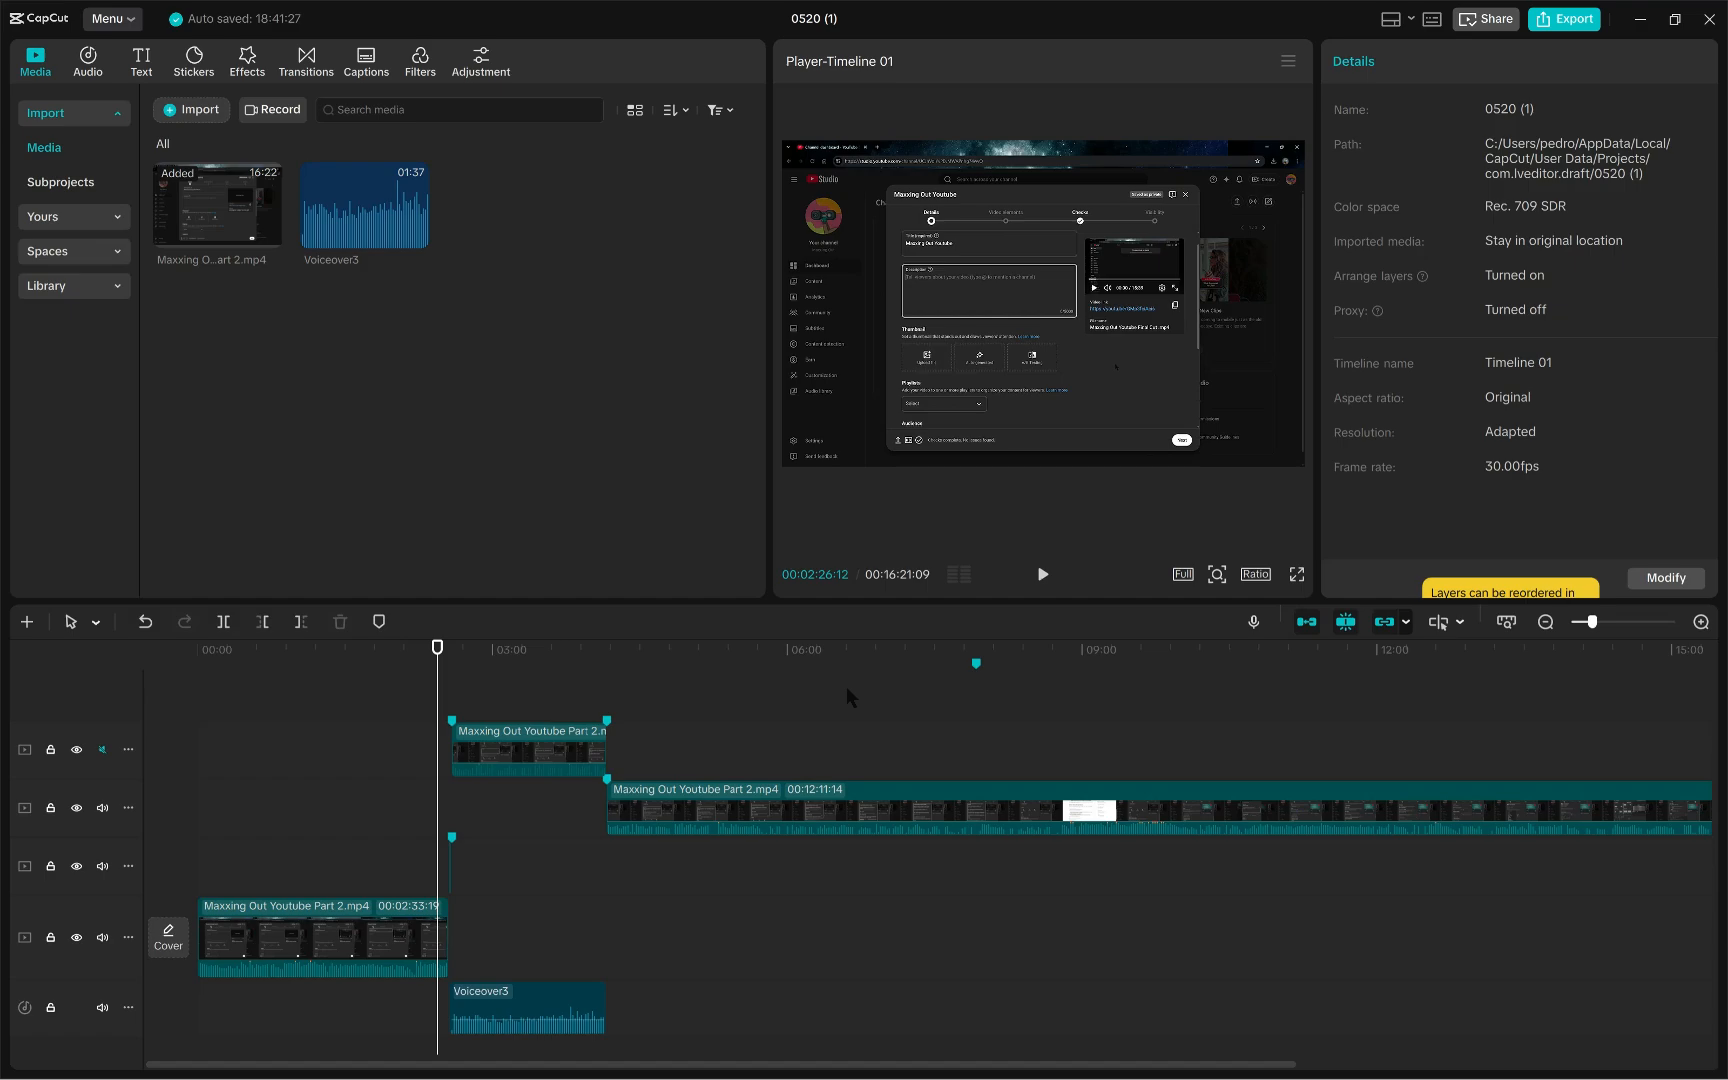
drag(437, 686, 441, 688)
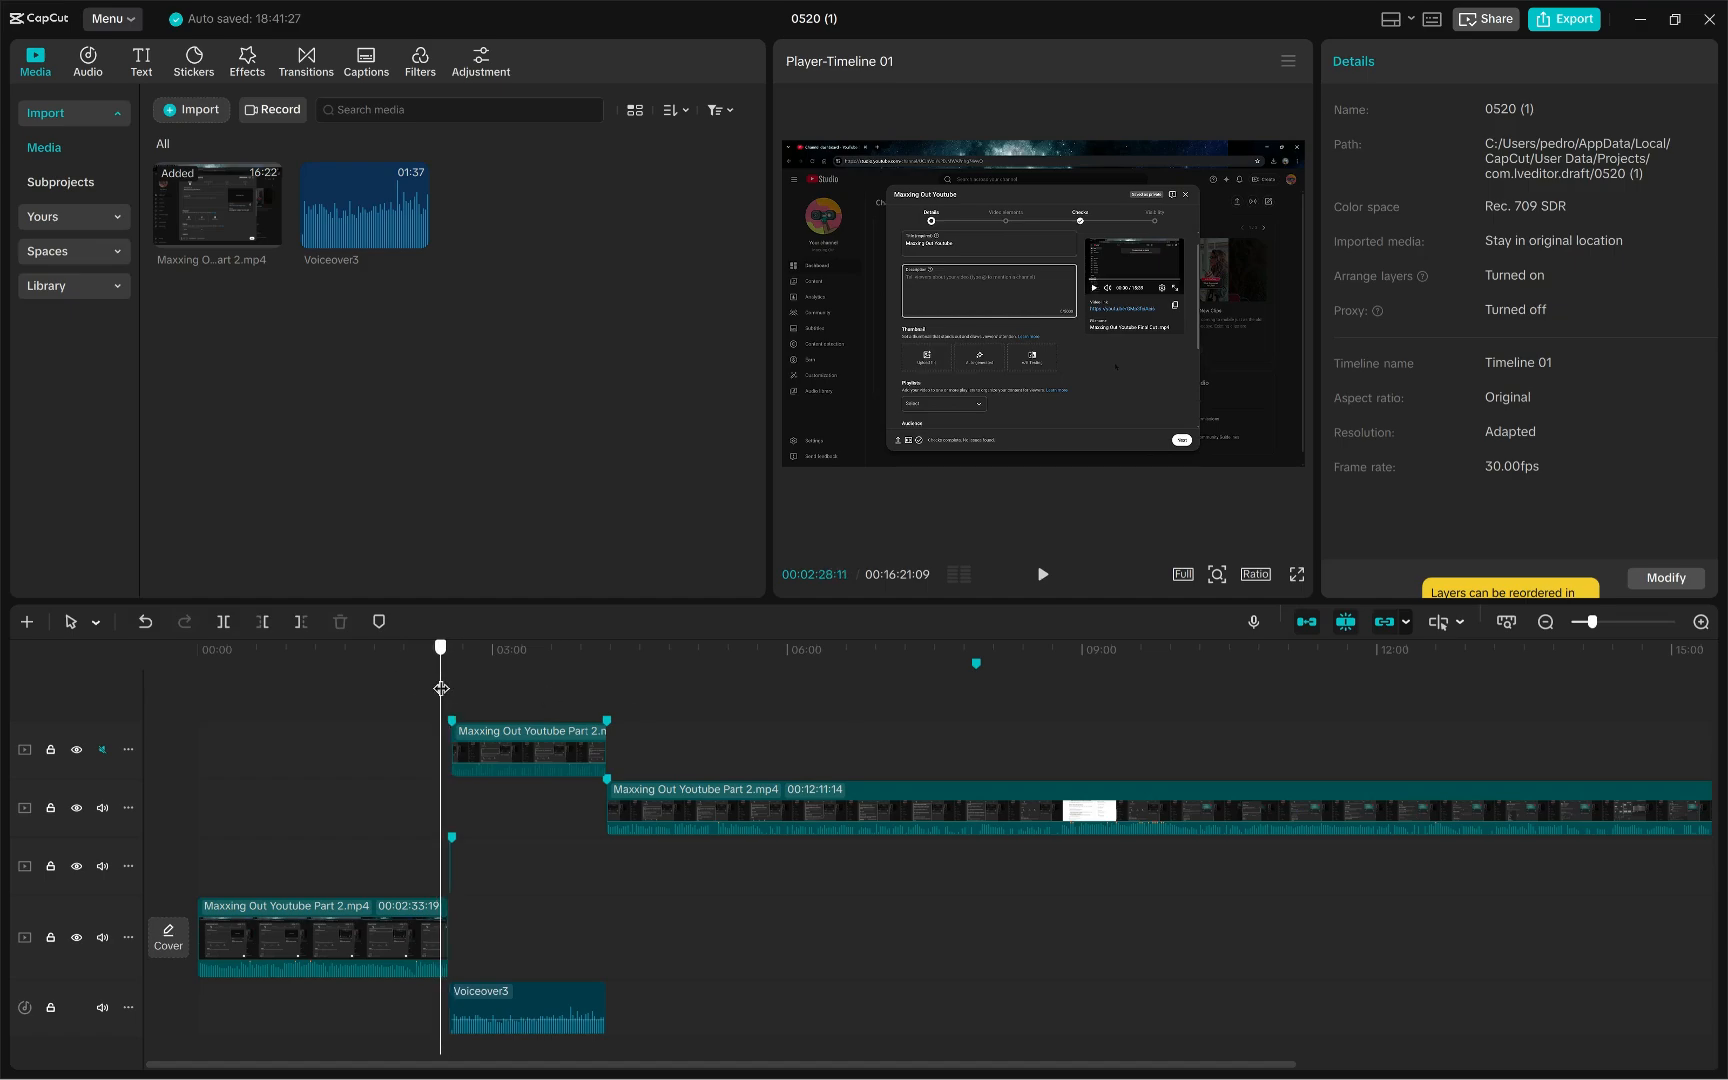
click(1040, 574)
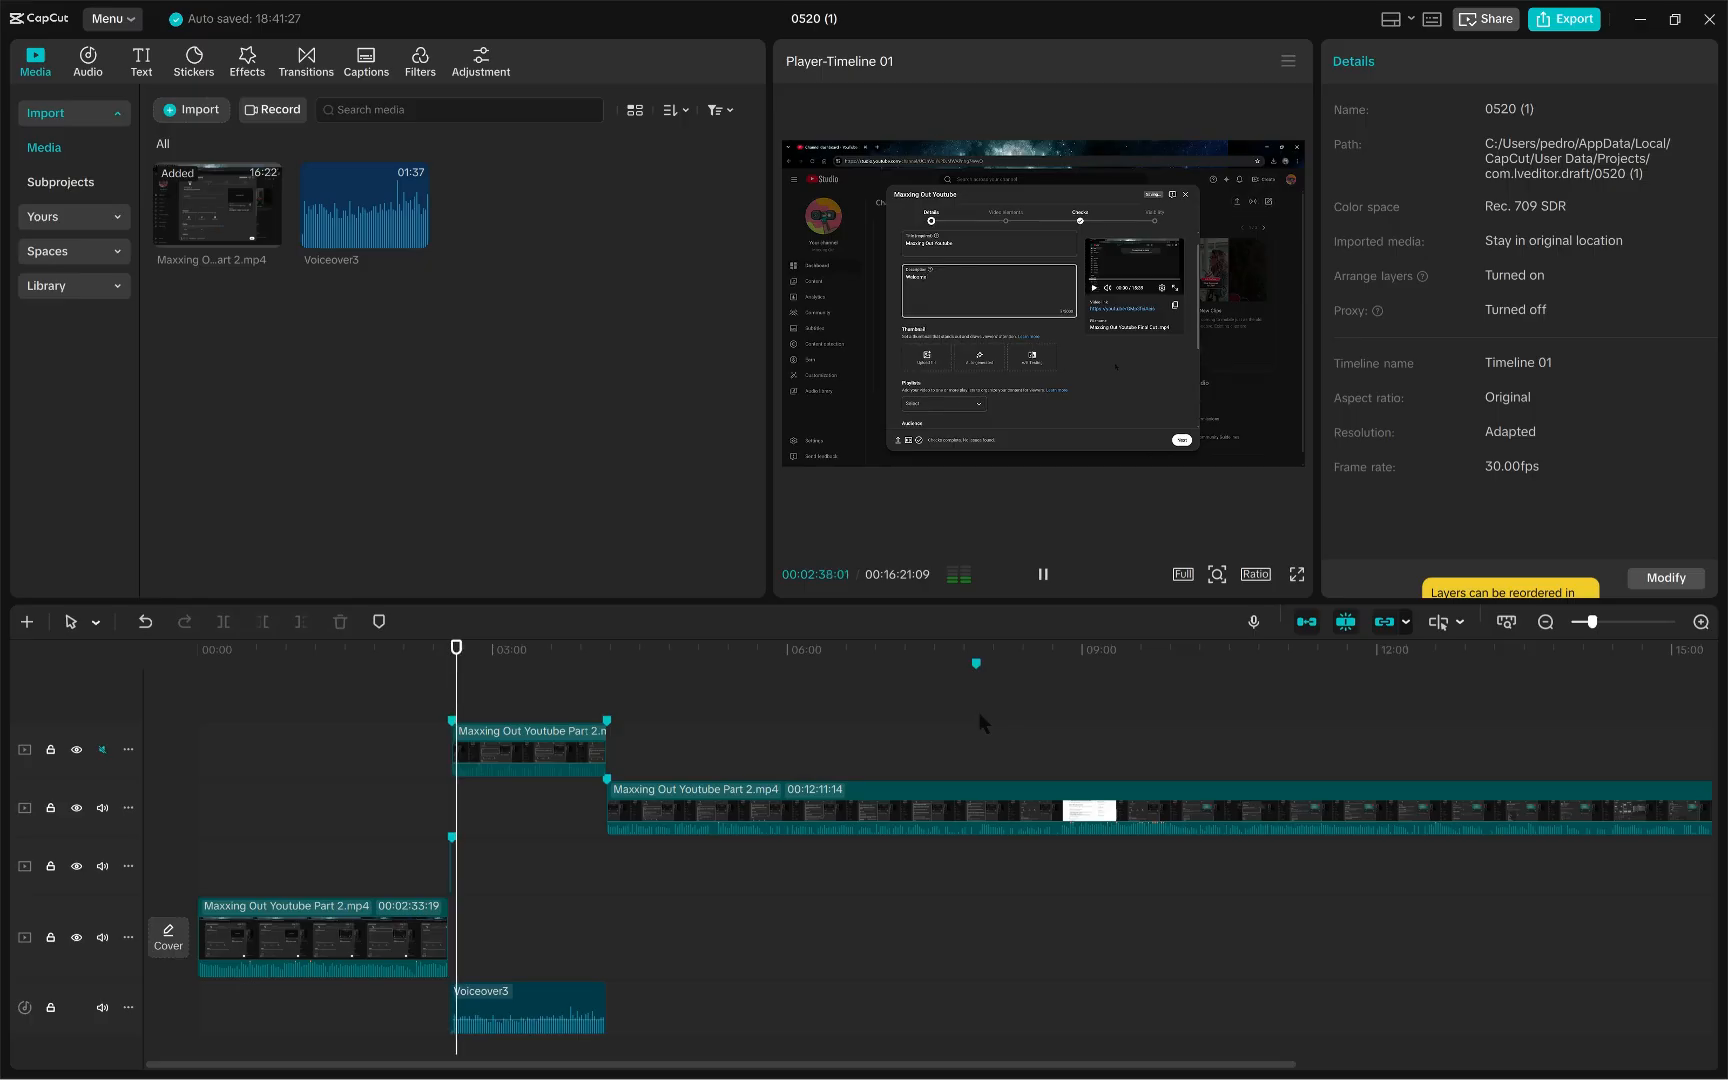
key(space)
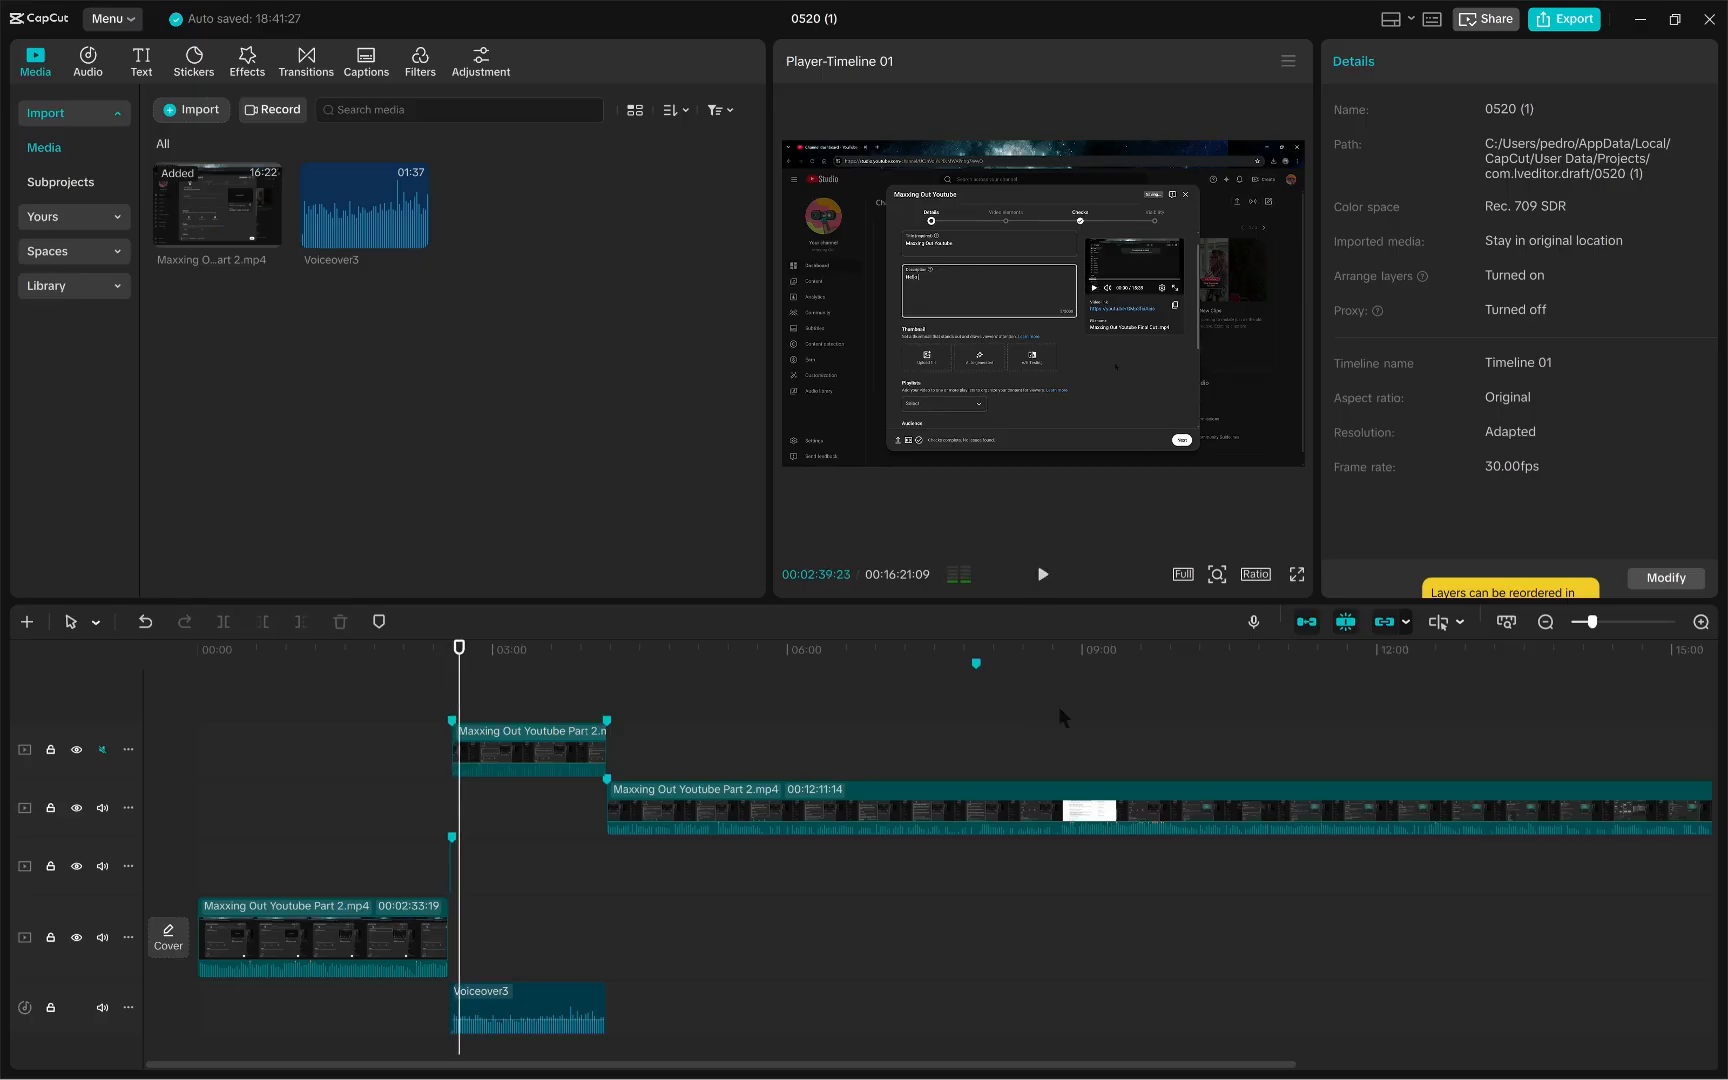
drag(459, 686, 599, 679)
click(1042, 574)
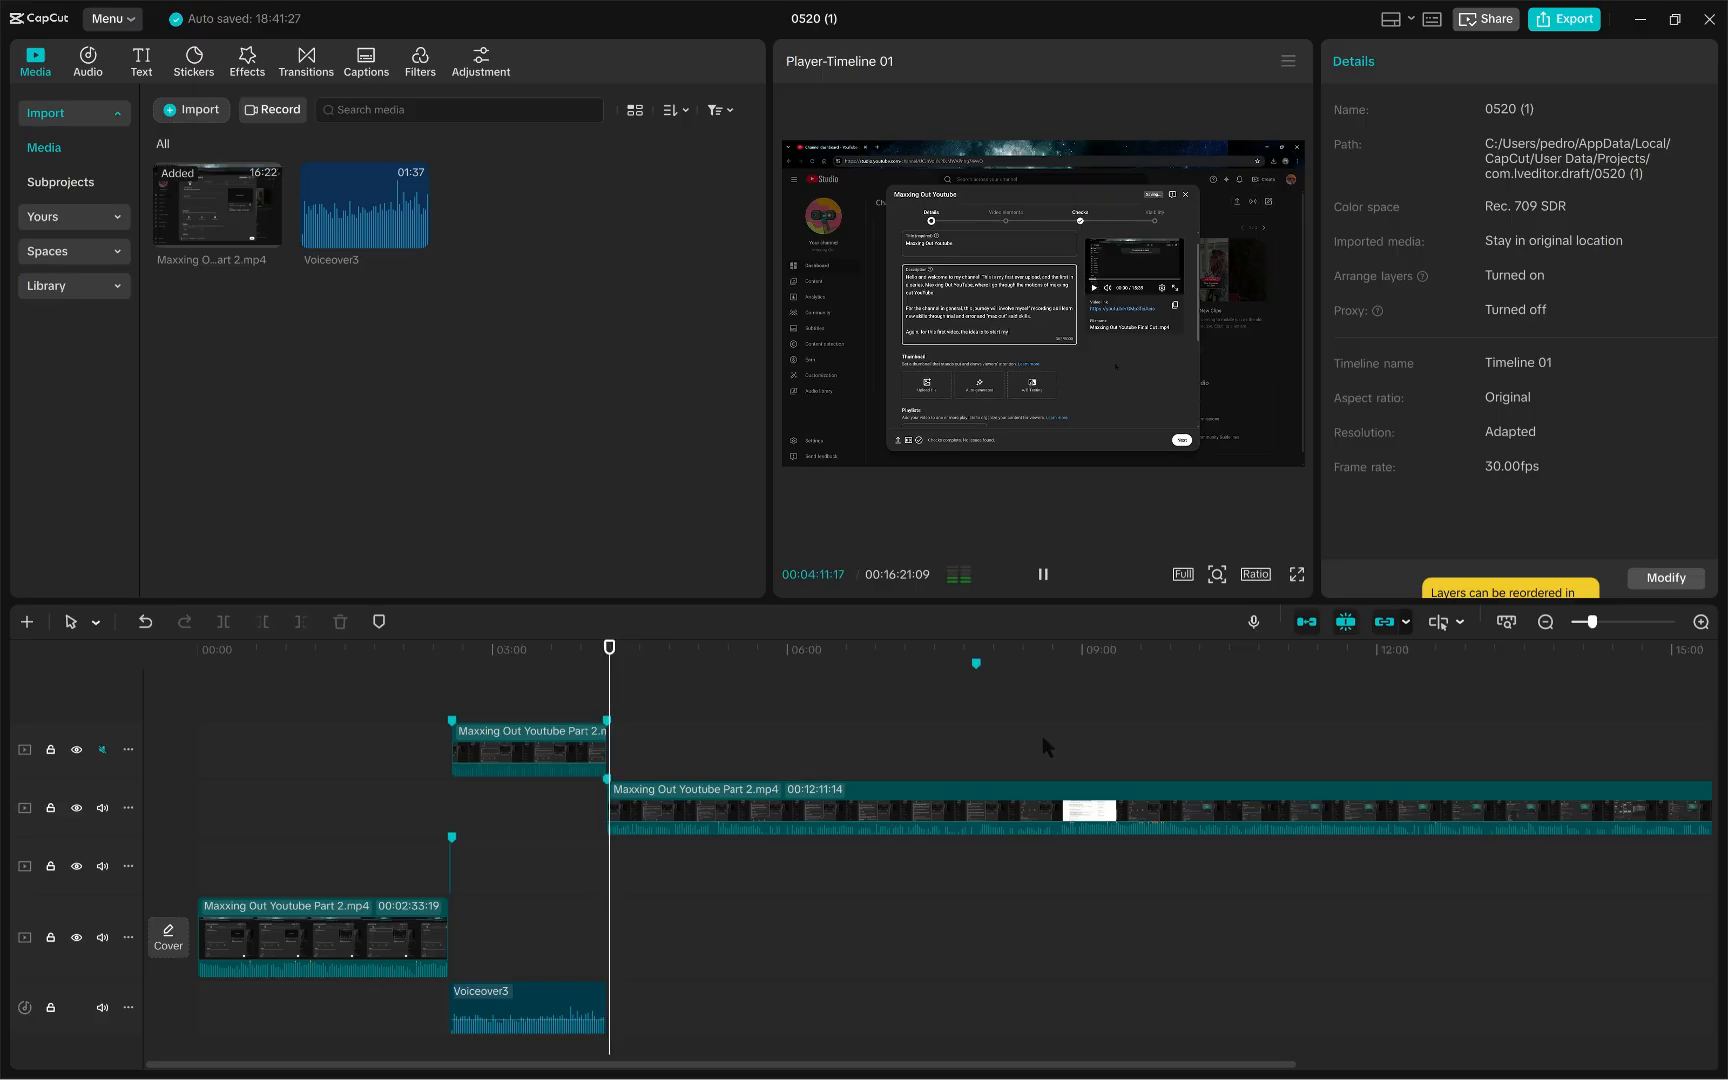
click(1043, 575)
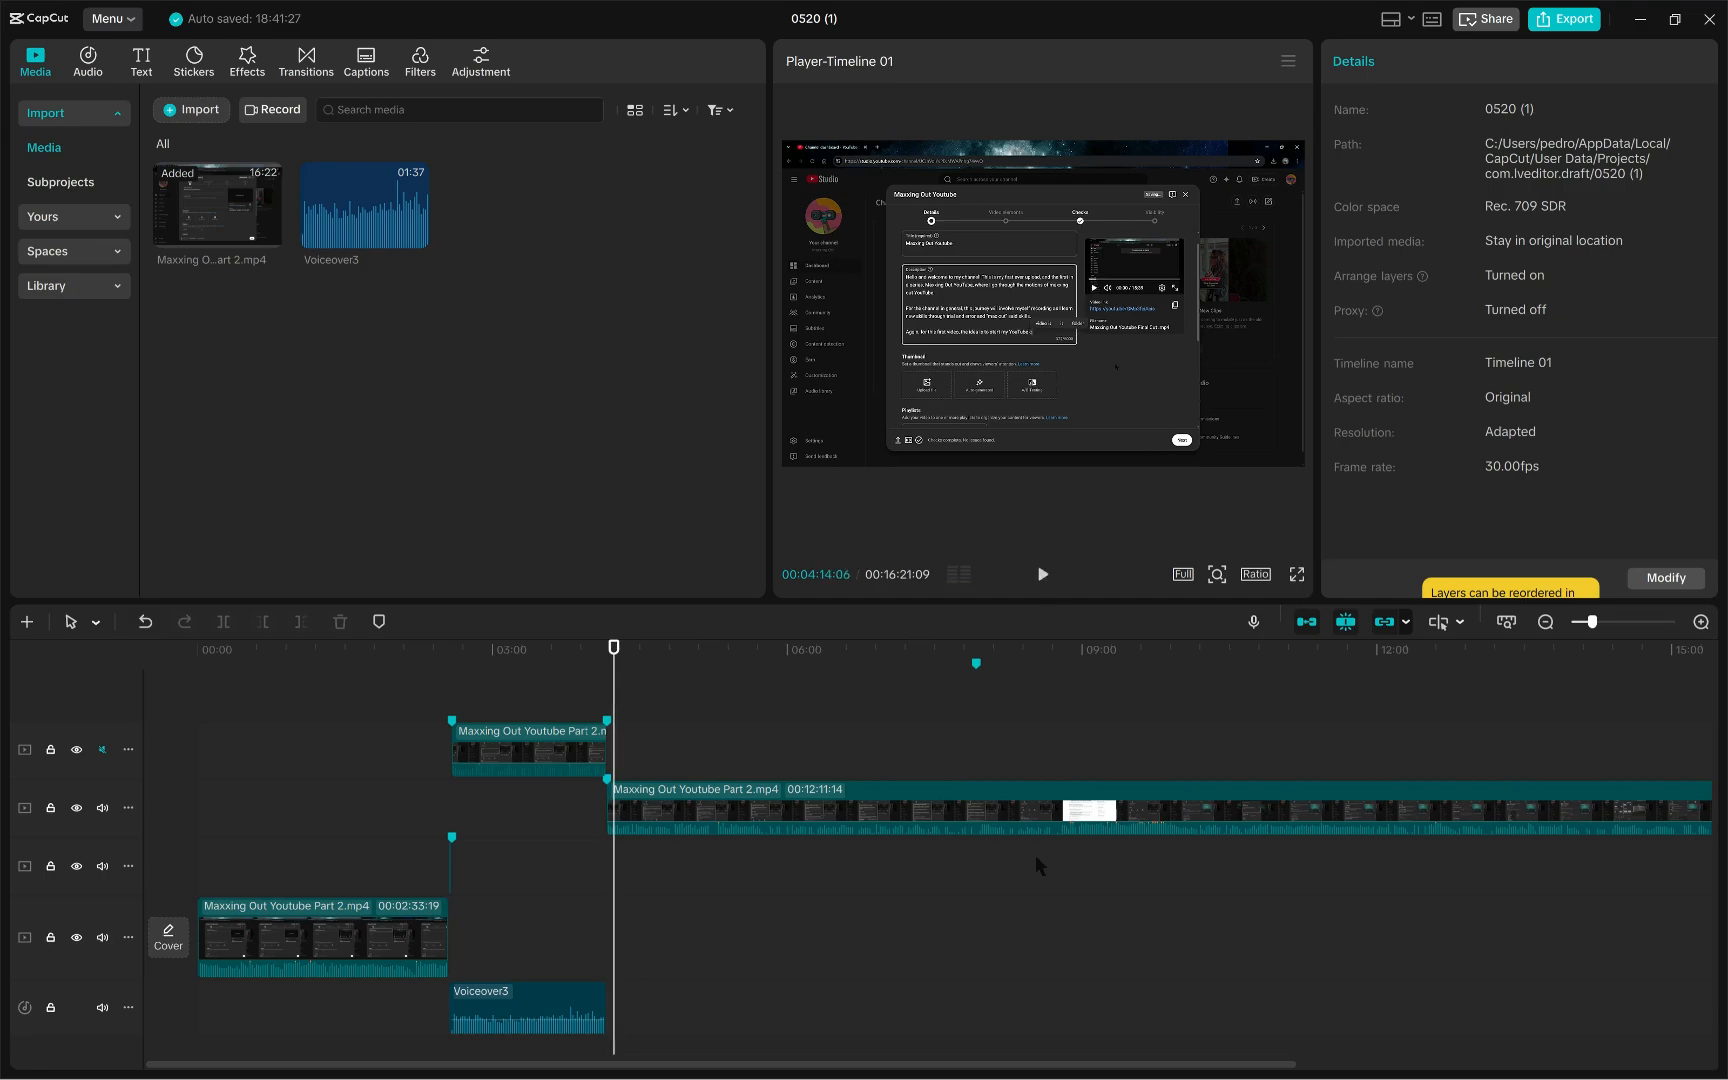
- Split the long video clip at Marker 03 and delete the section before the split
click(977, 663)
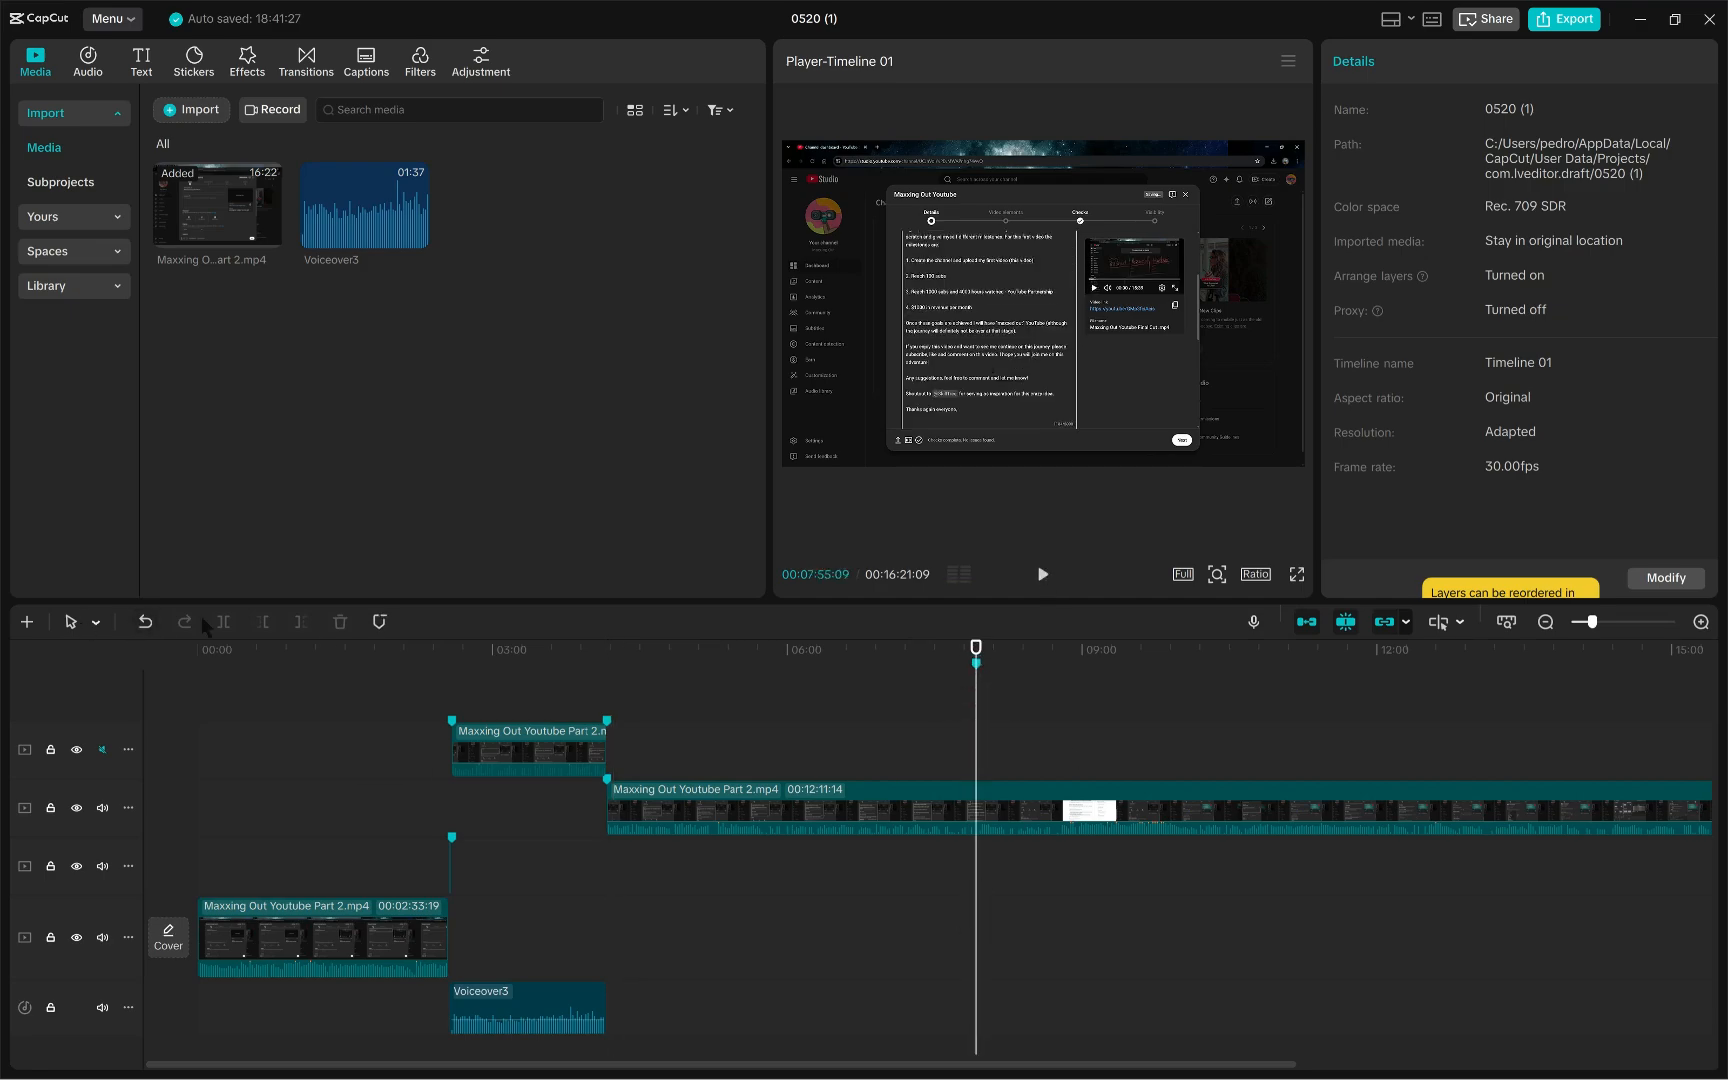
click(928, 812)
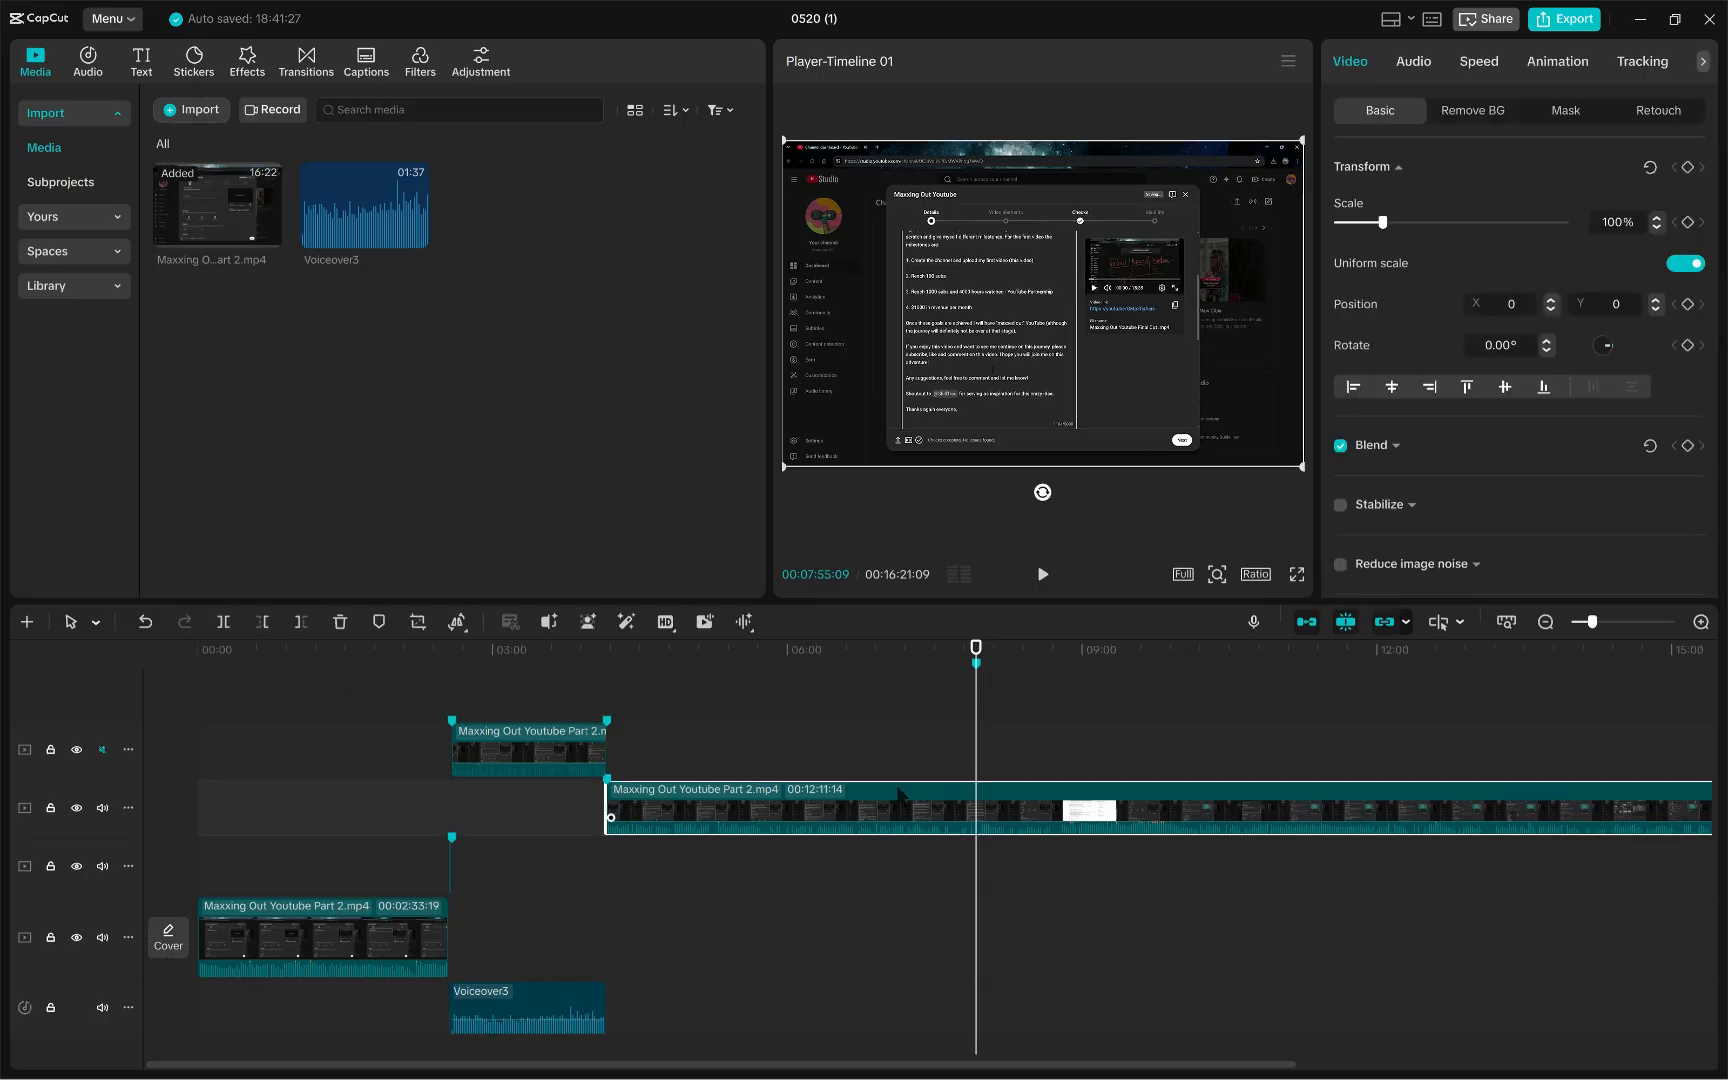
click(913, 673)
click(976, 665)
click(942, 800)
click(223, 621)
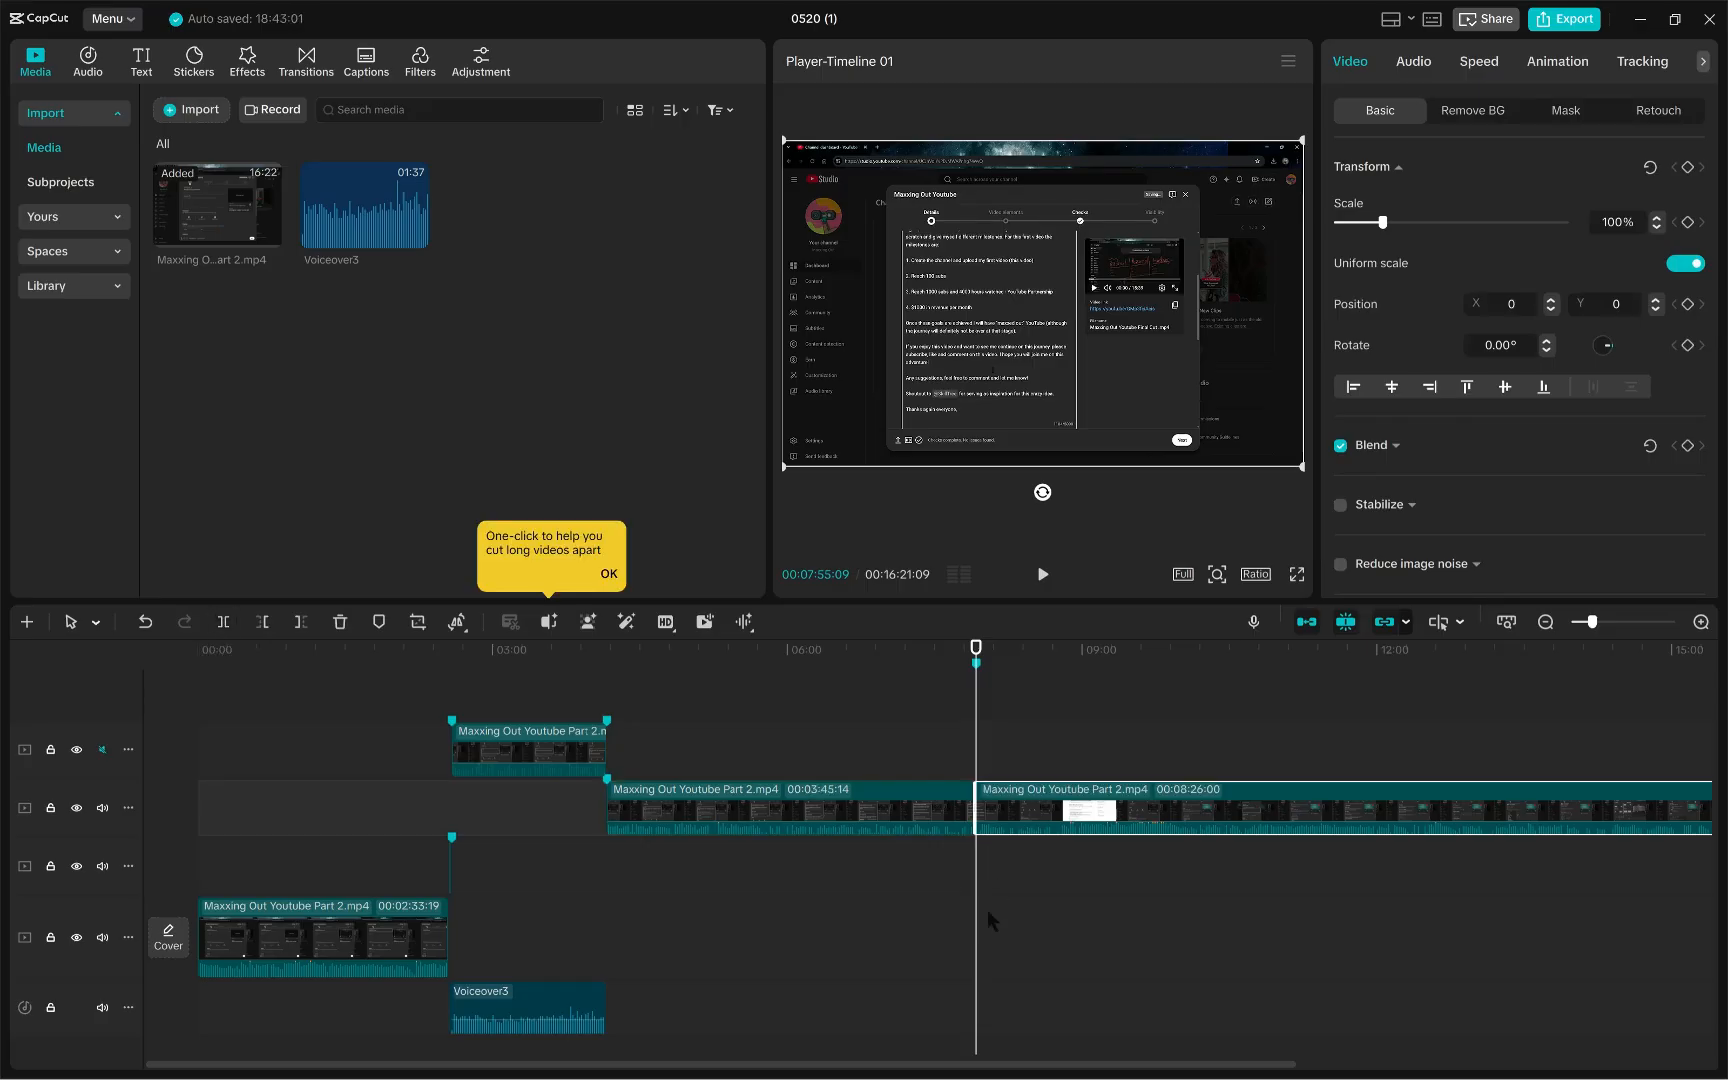
click(890, 798)
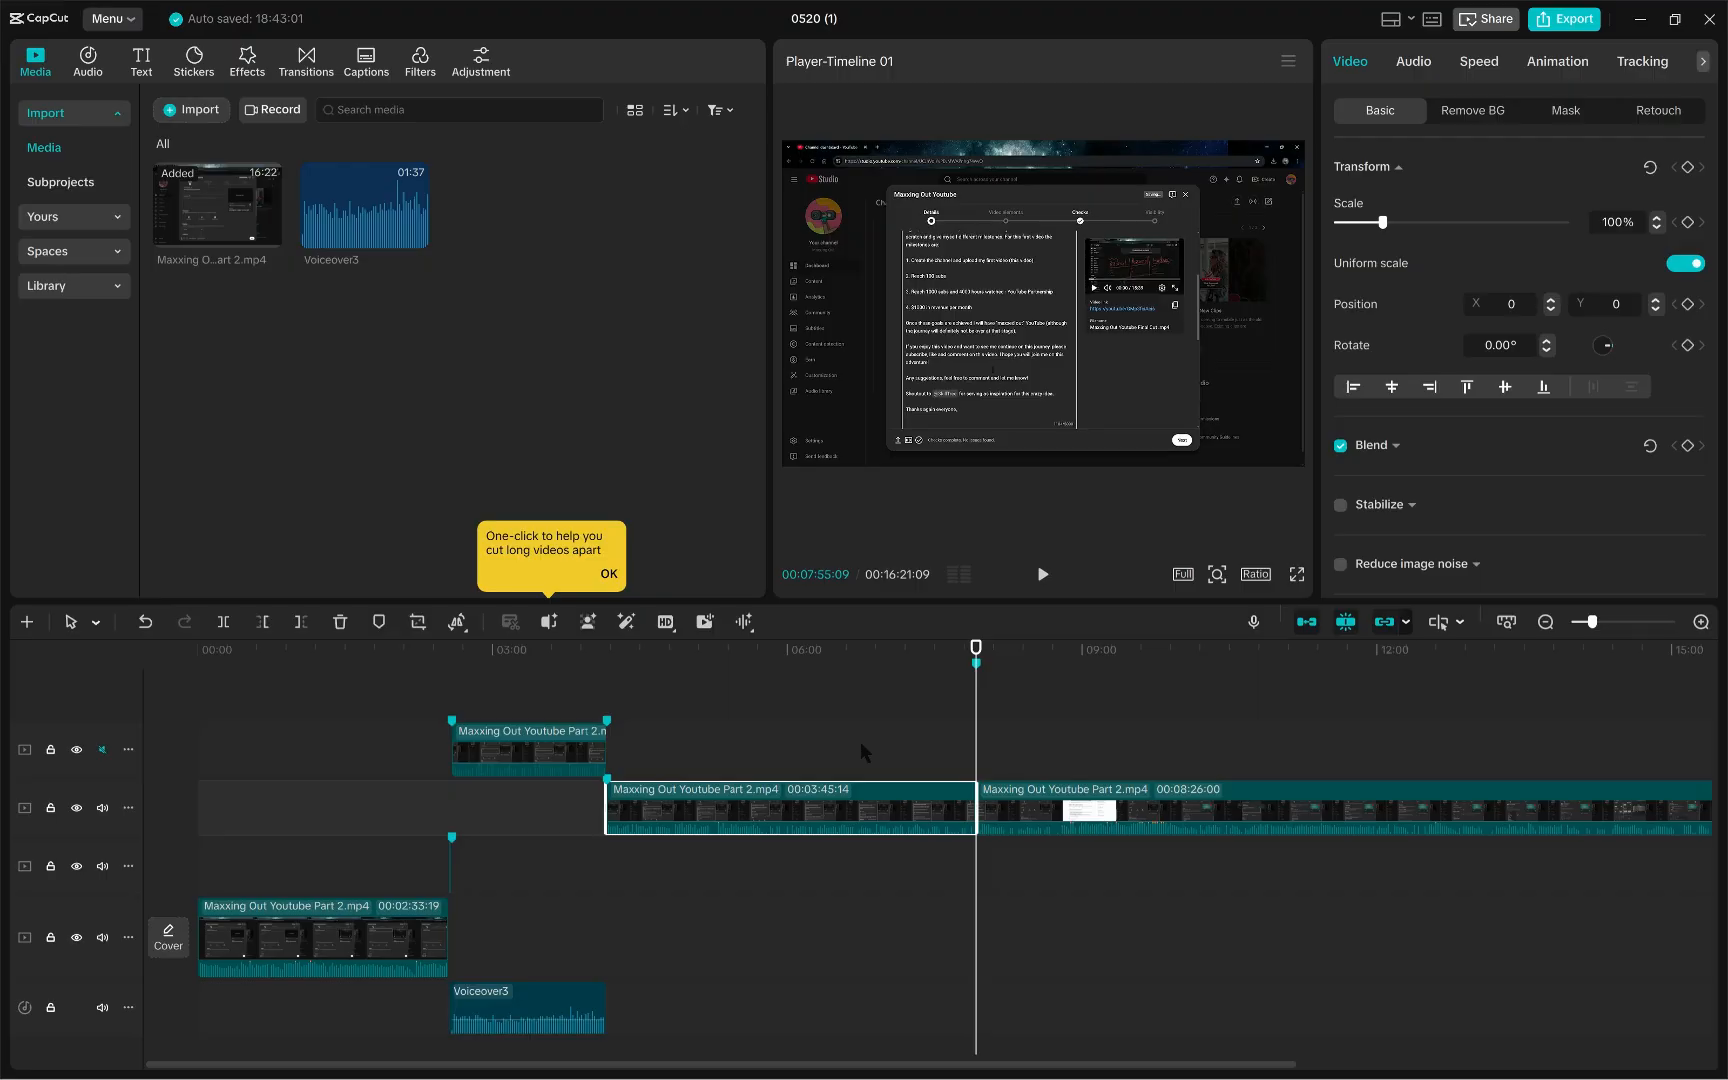
key(Delete)
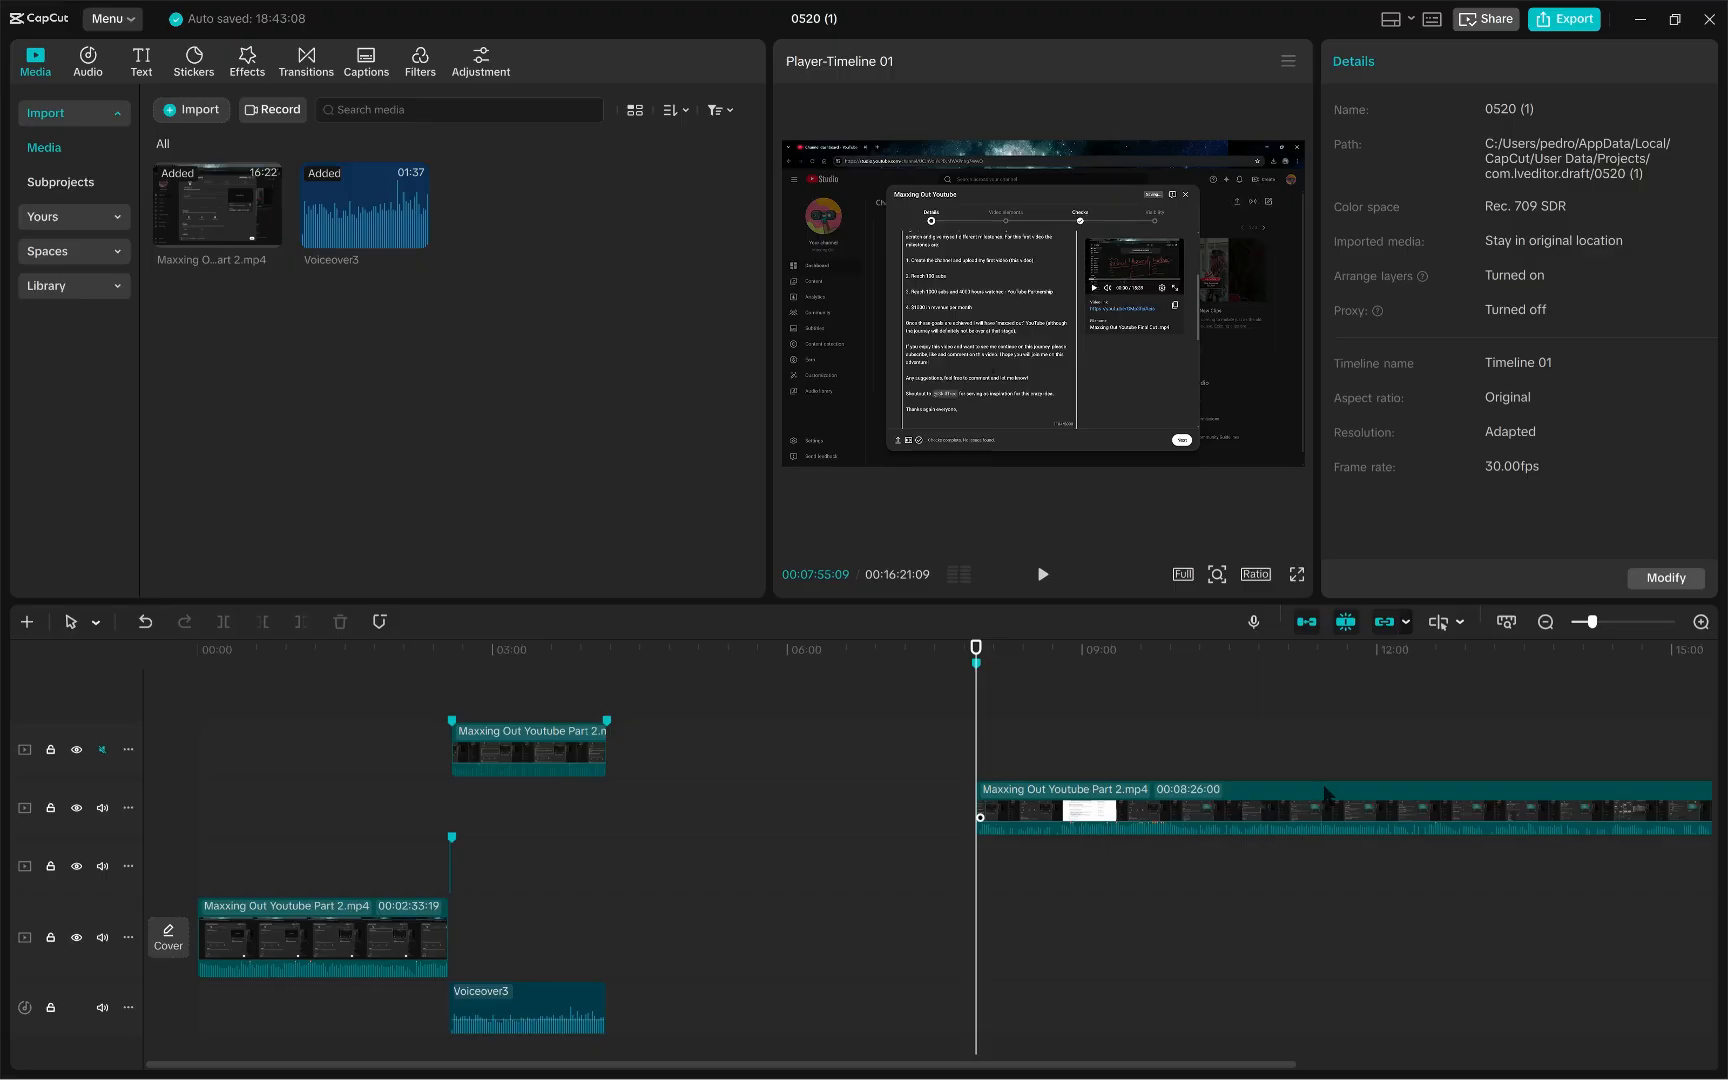
- Delete Marker 03 and move the remaining video clip left to start where the middle section ends
right_click(976, 663)
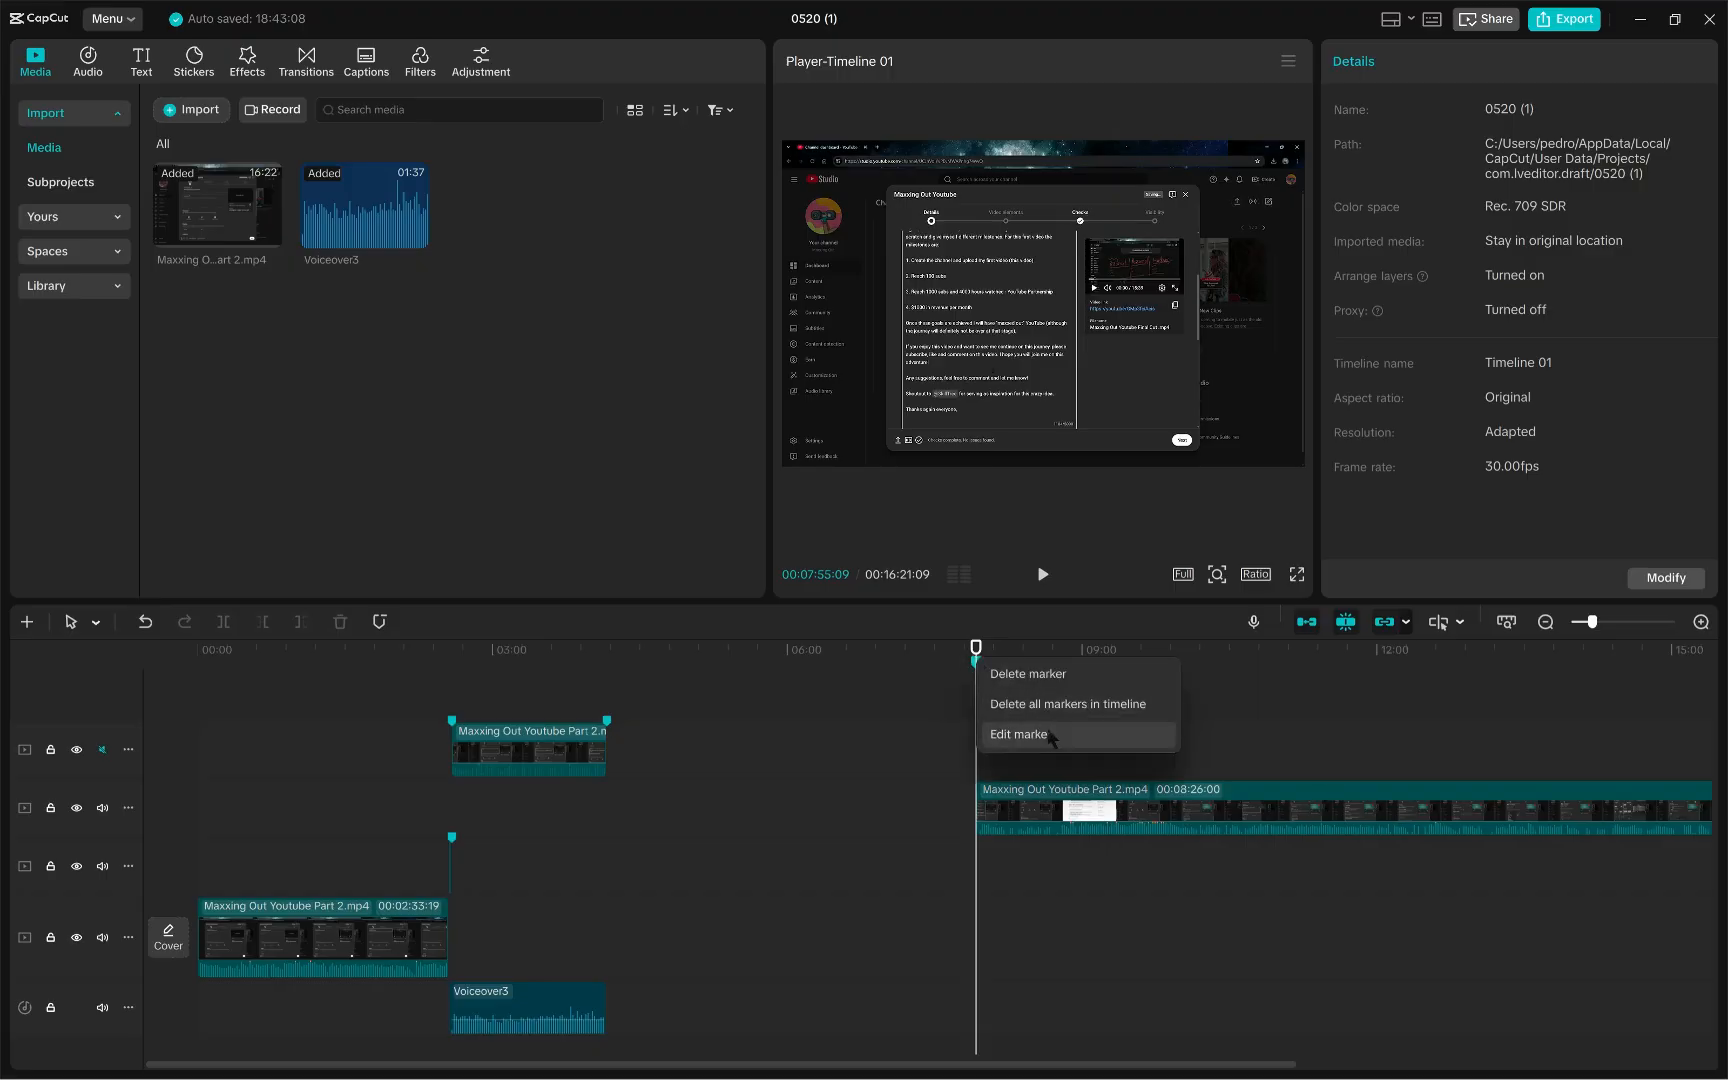
click(1022, 675)
click(1336, 821)
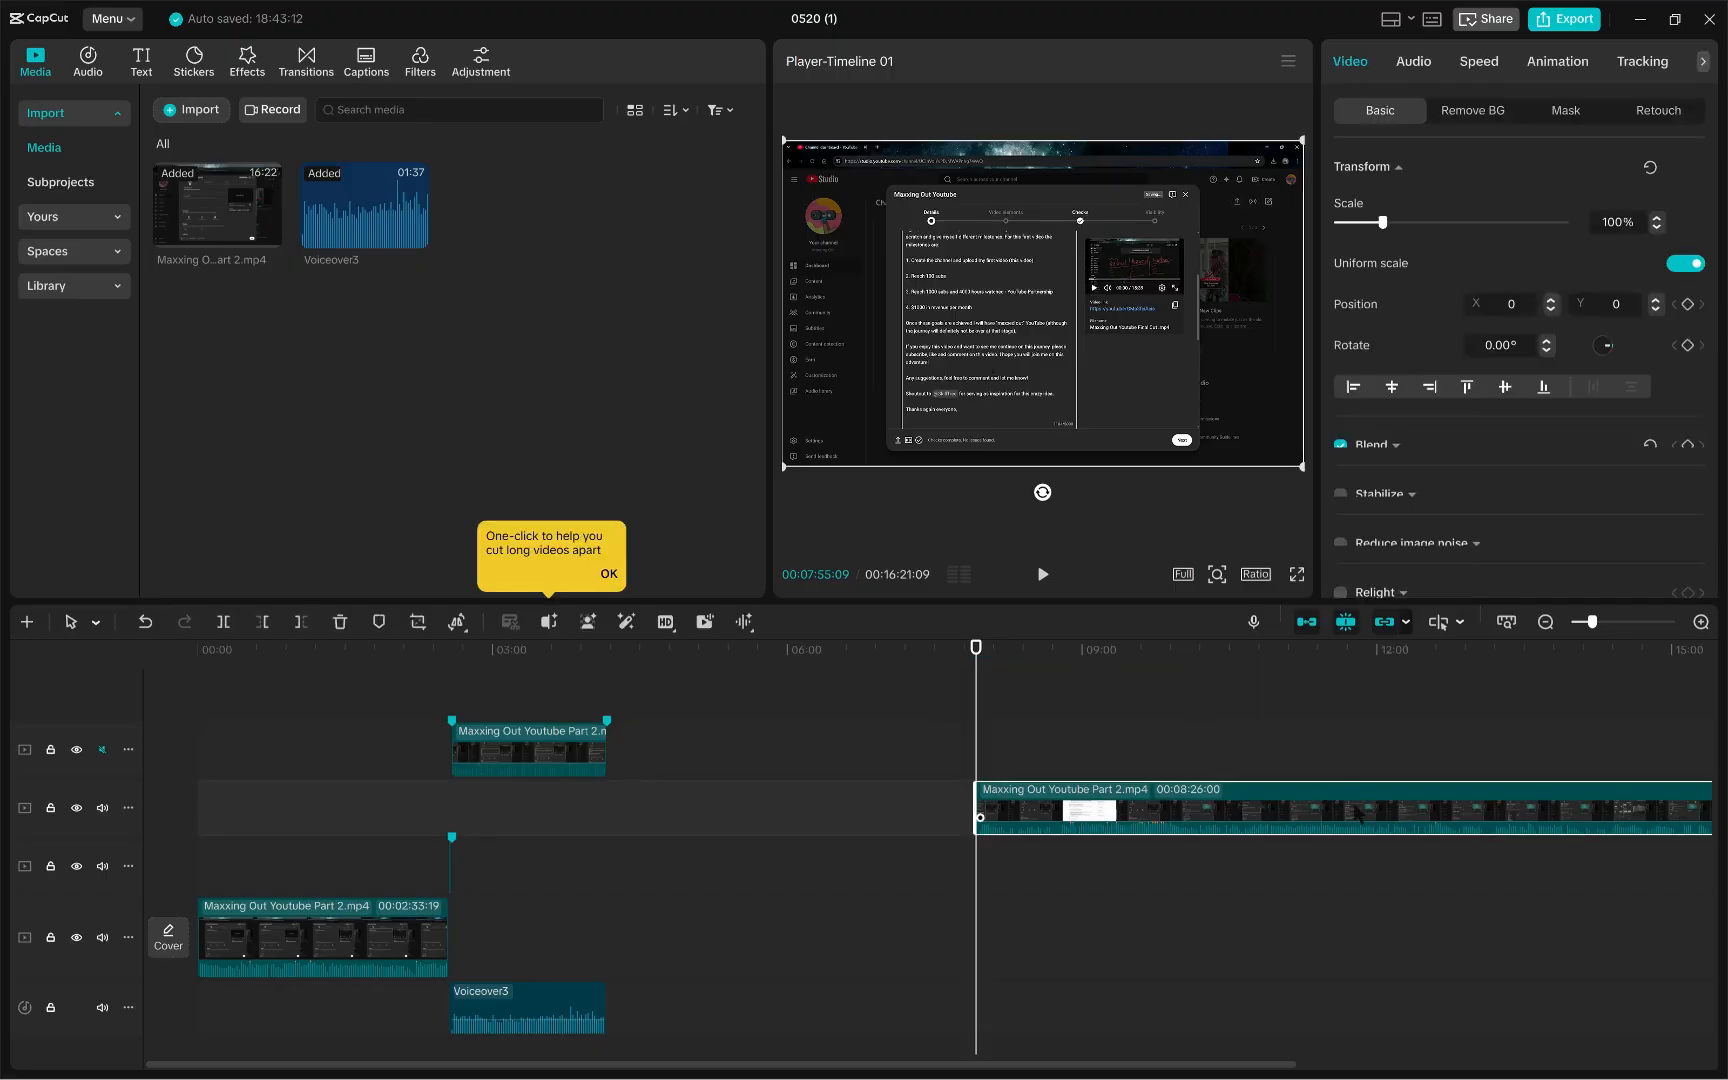
drag(1336, 821, 1002, 794)
click(1134, 683)
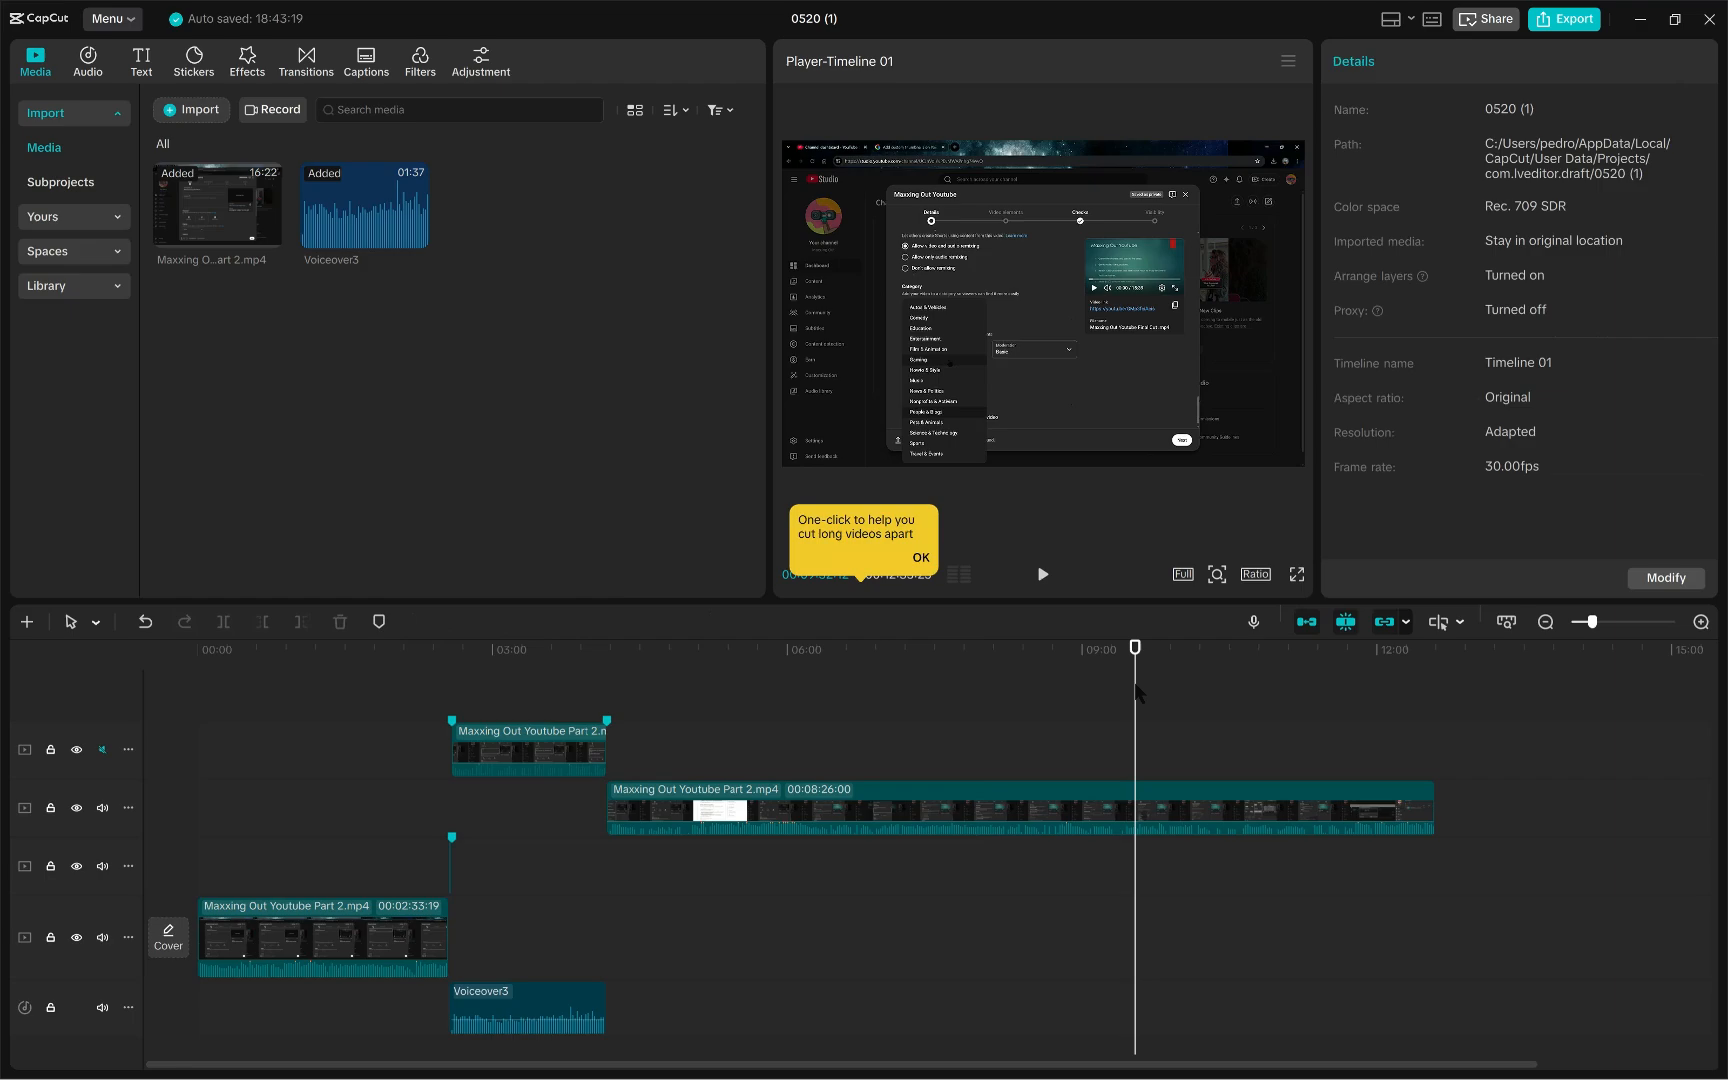
- Dismiss the tip and play the timeline across the junction after the voiceover section
click(618, 682)
click(321, 672)
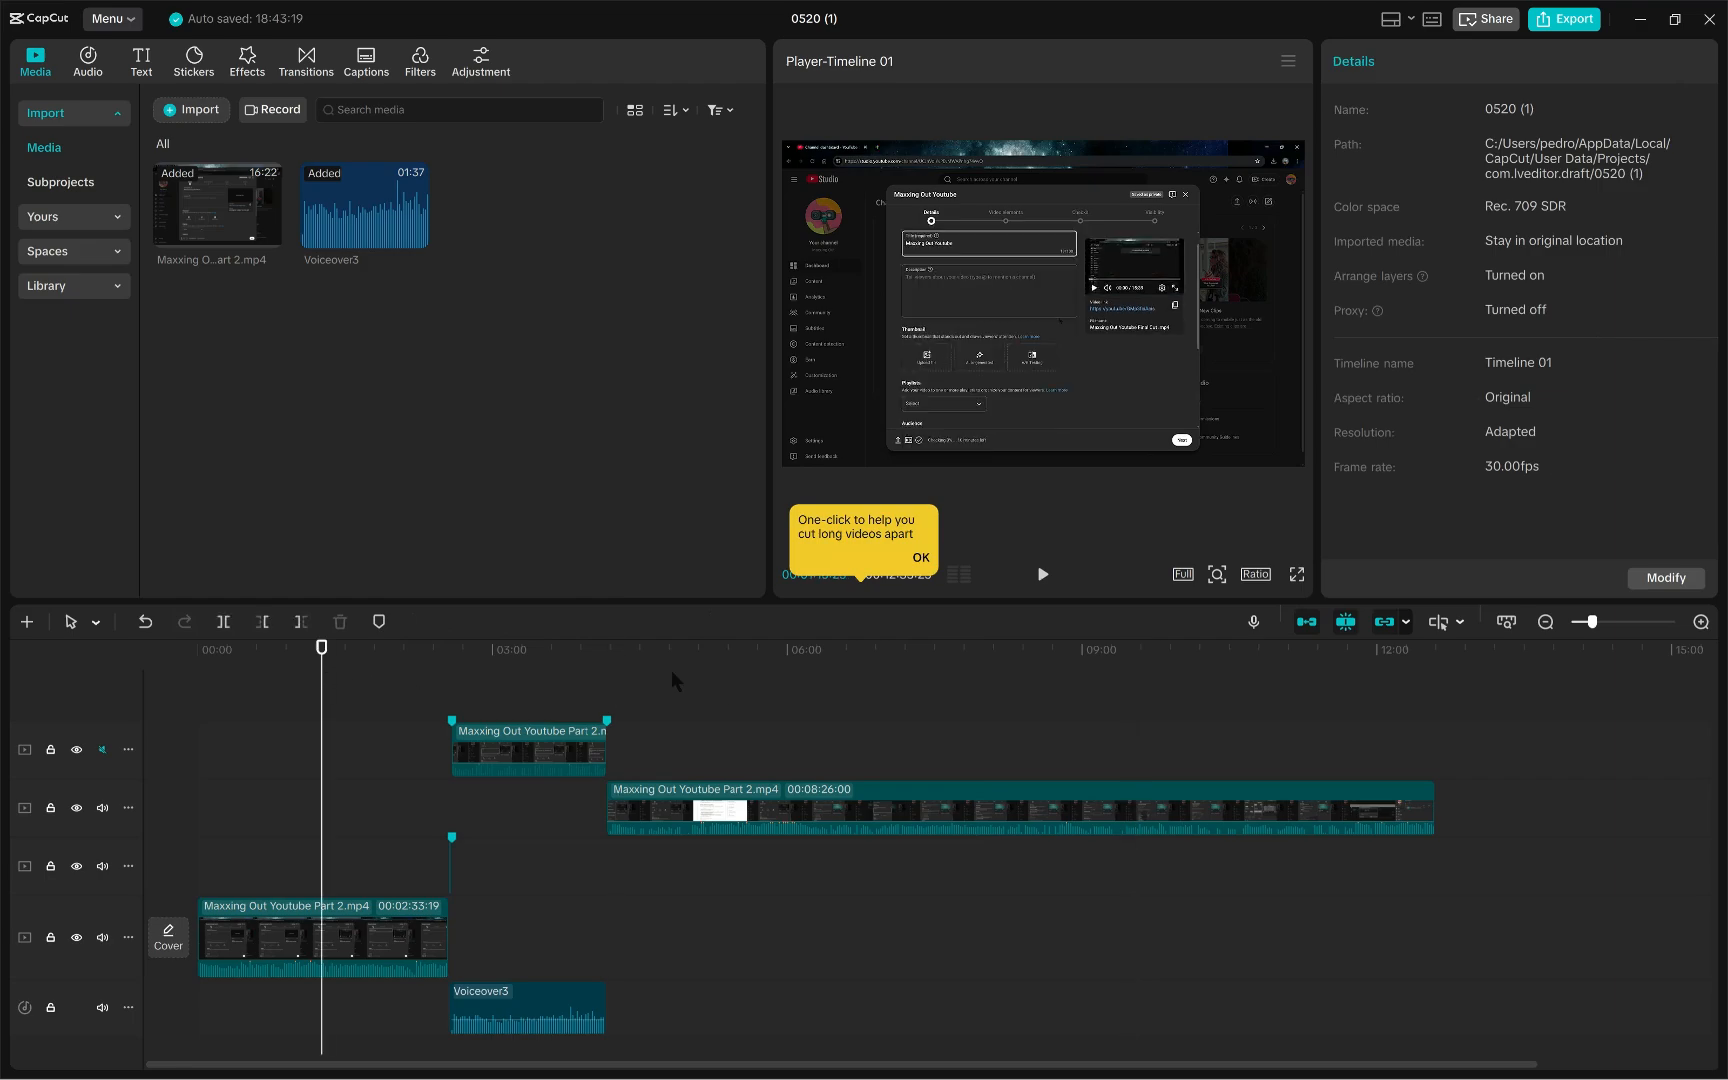
click(590, 685)
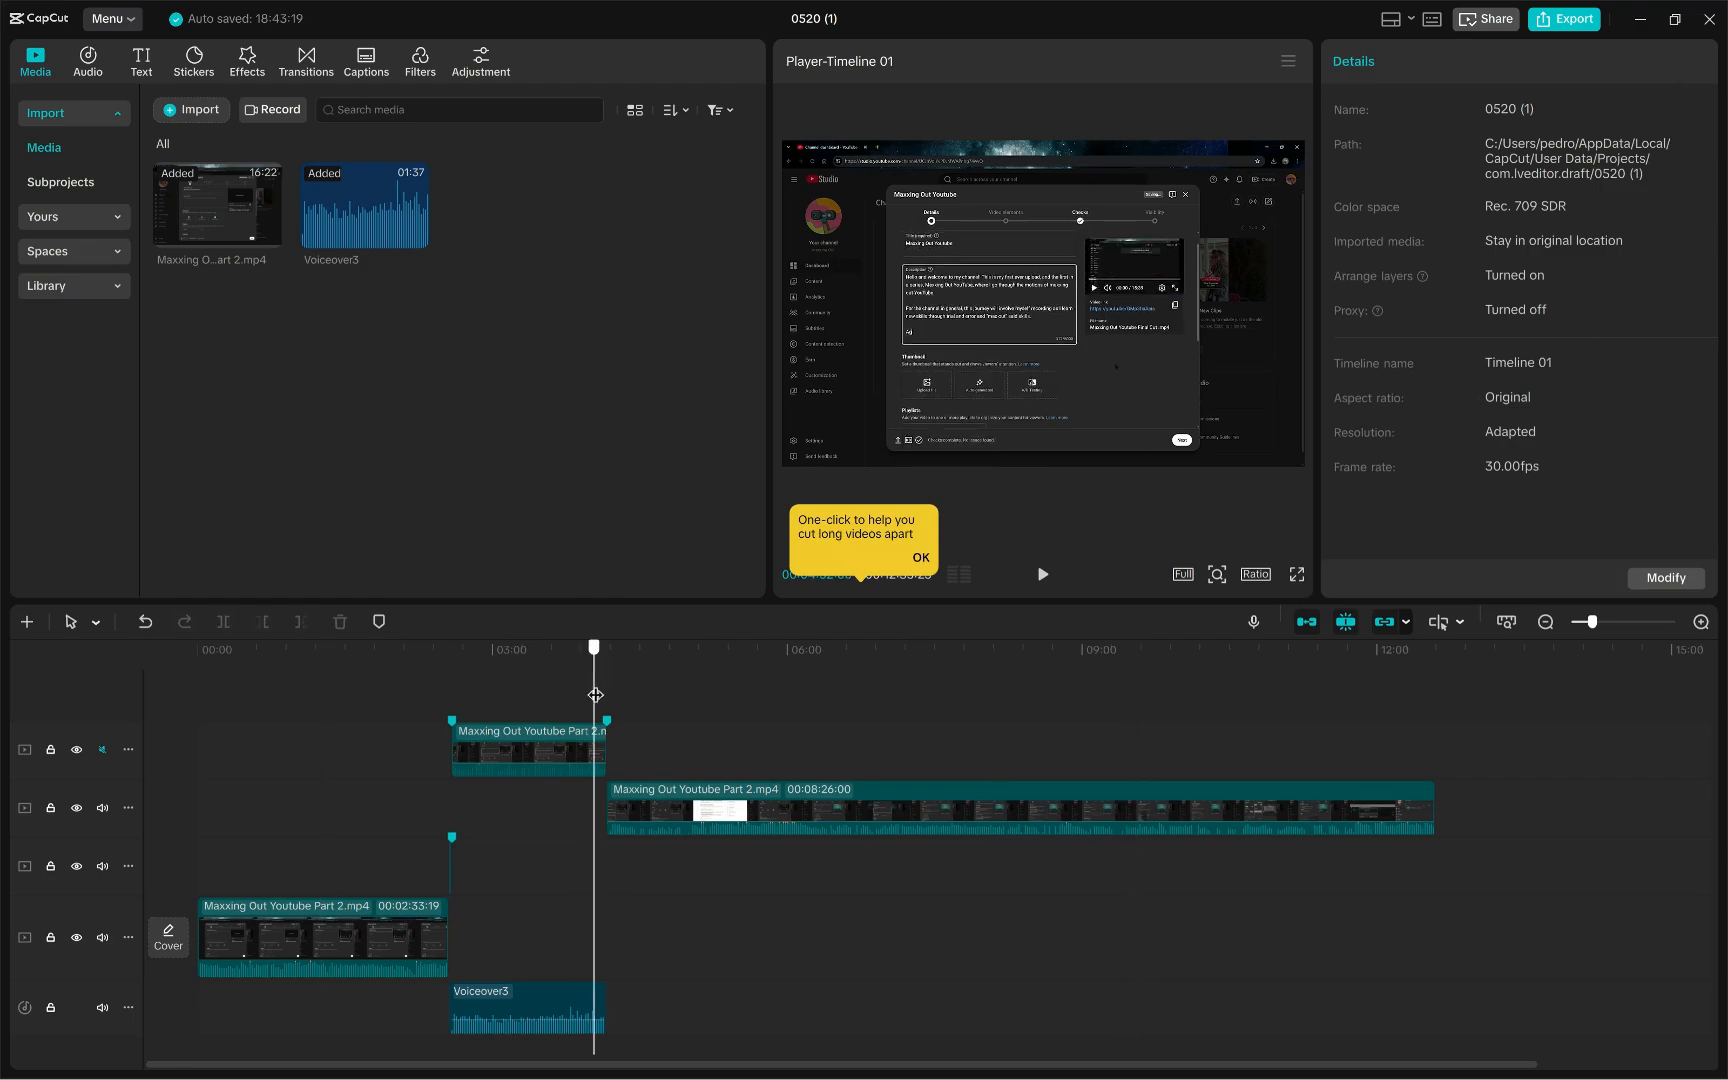
mouse_move(594, 693)
mouse_down()
mouse_move(613, 692)
mouse_move(599, 692)
mouse_up()
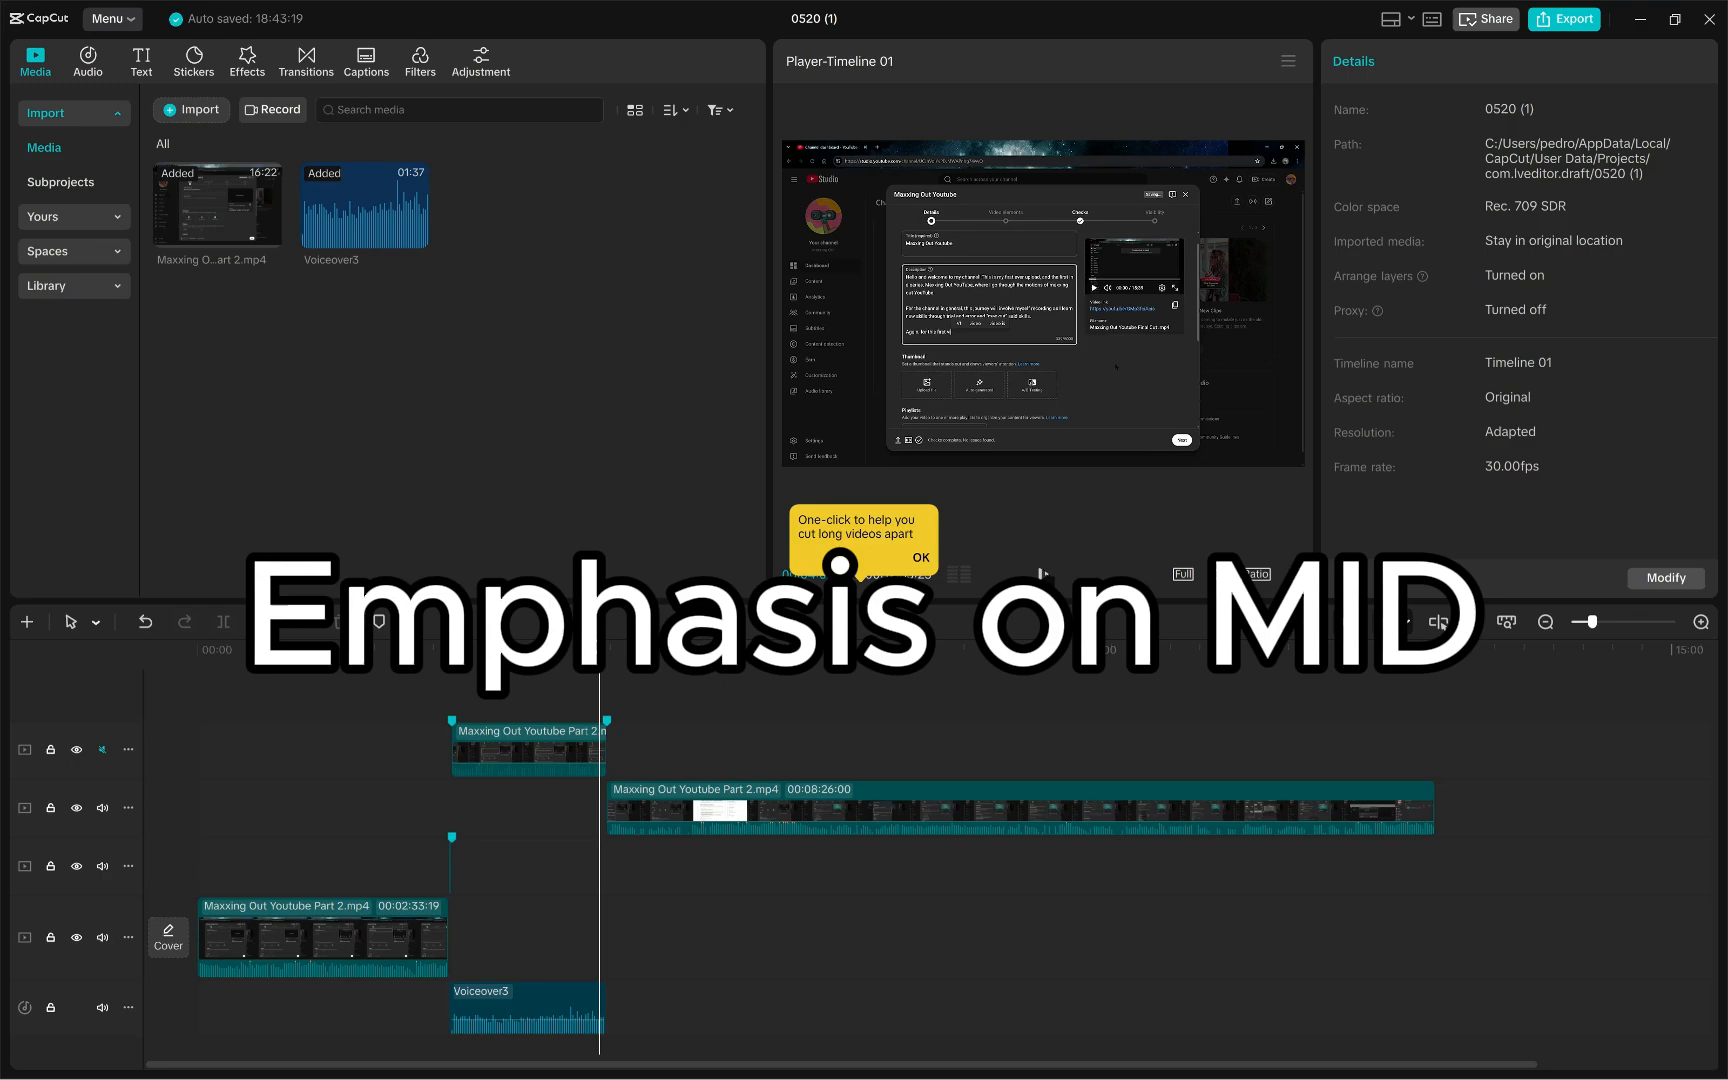
click(1043, 574)
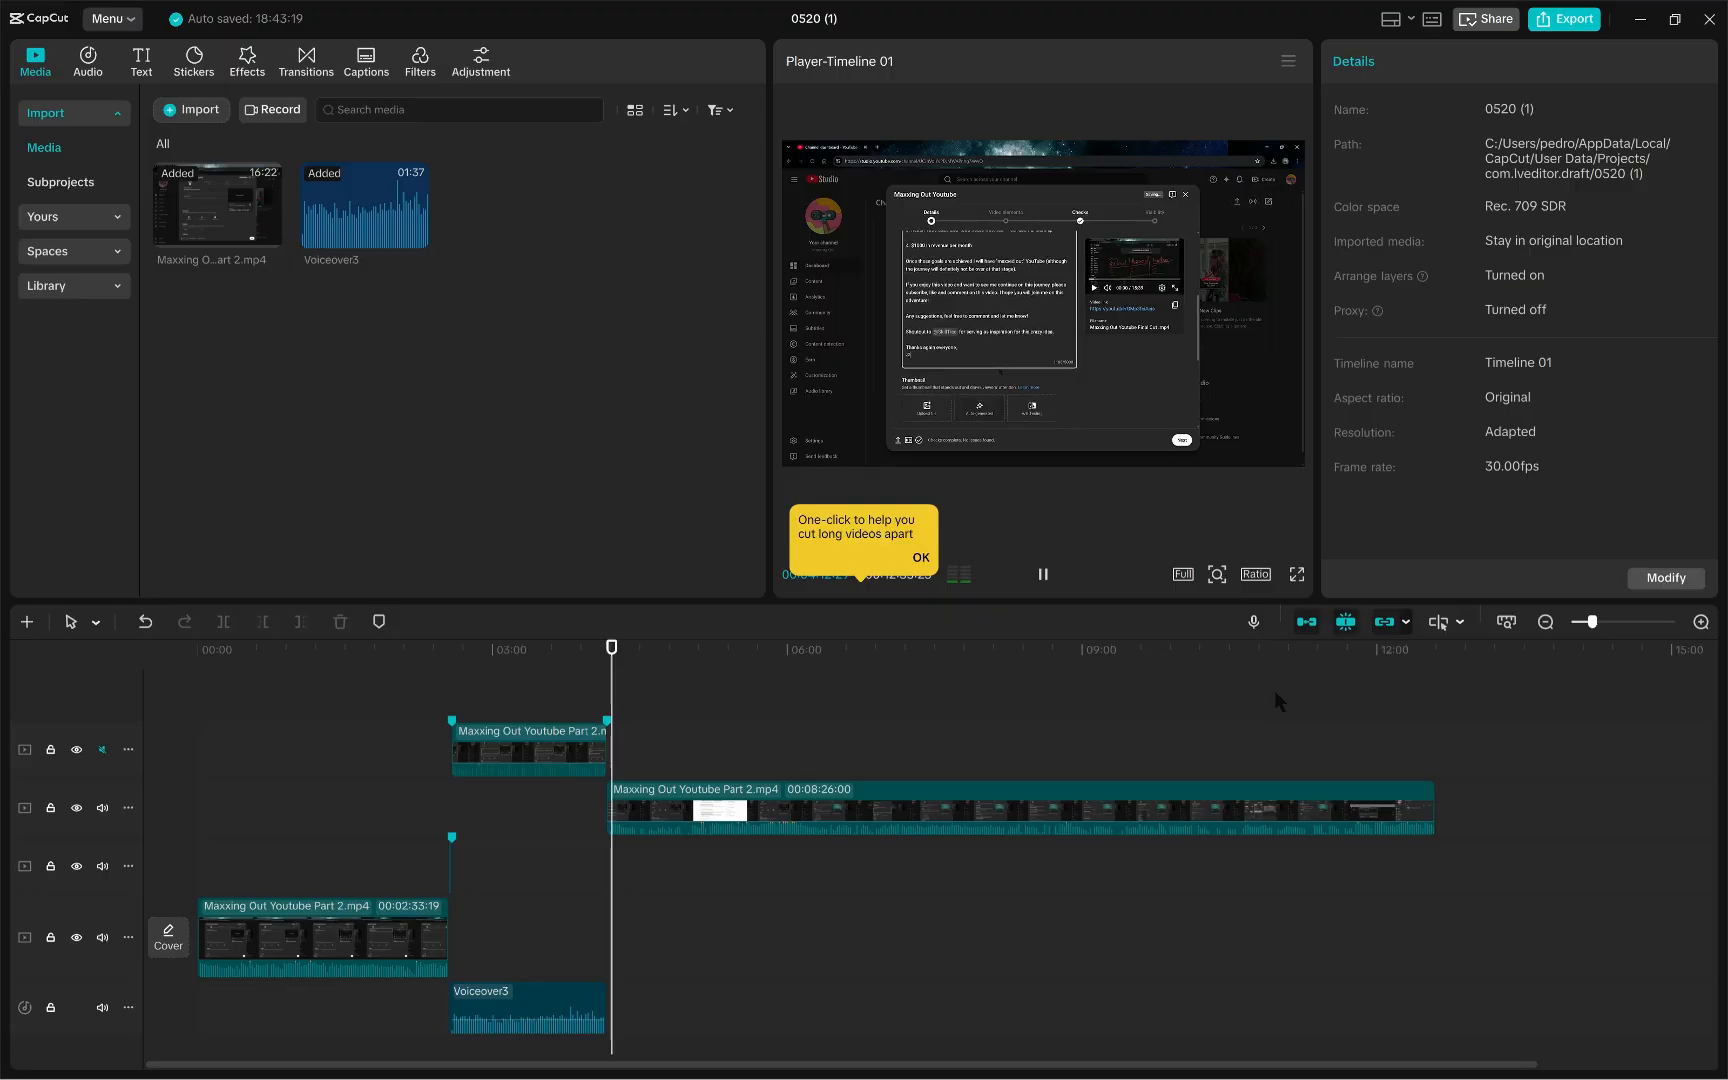
click(919, 559)
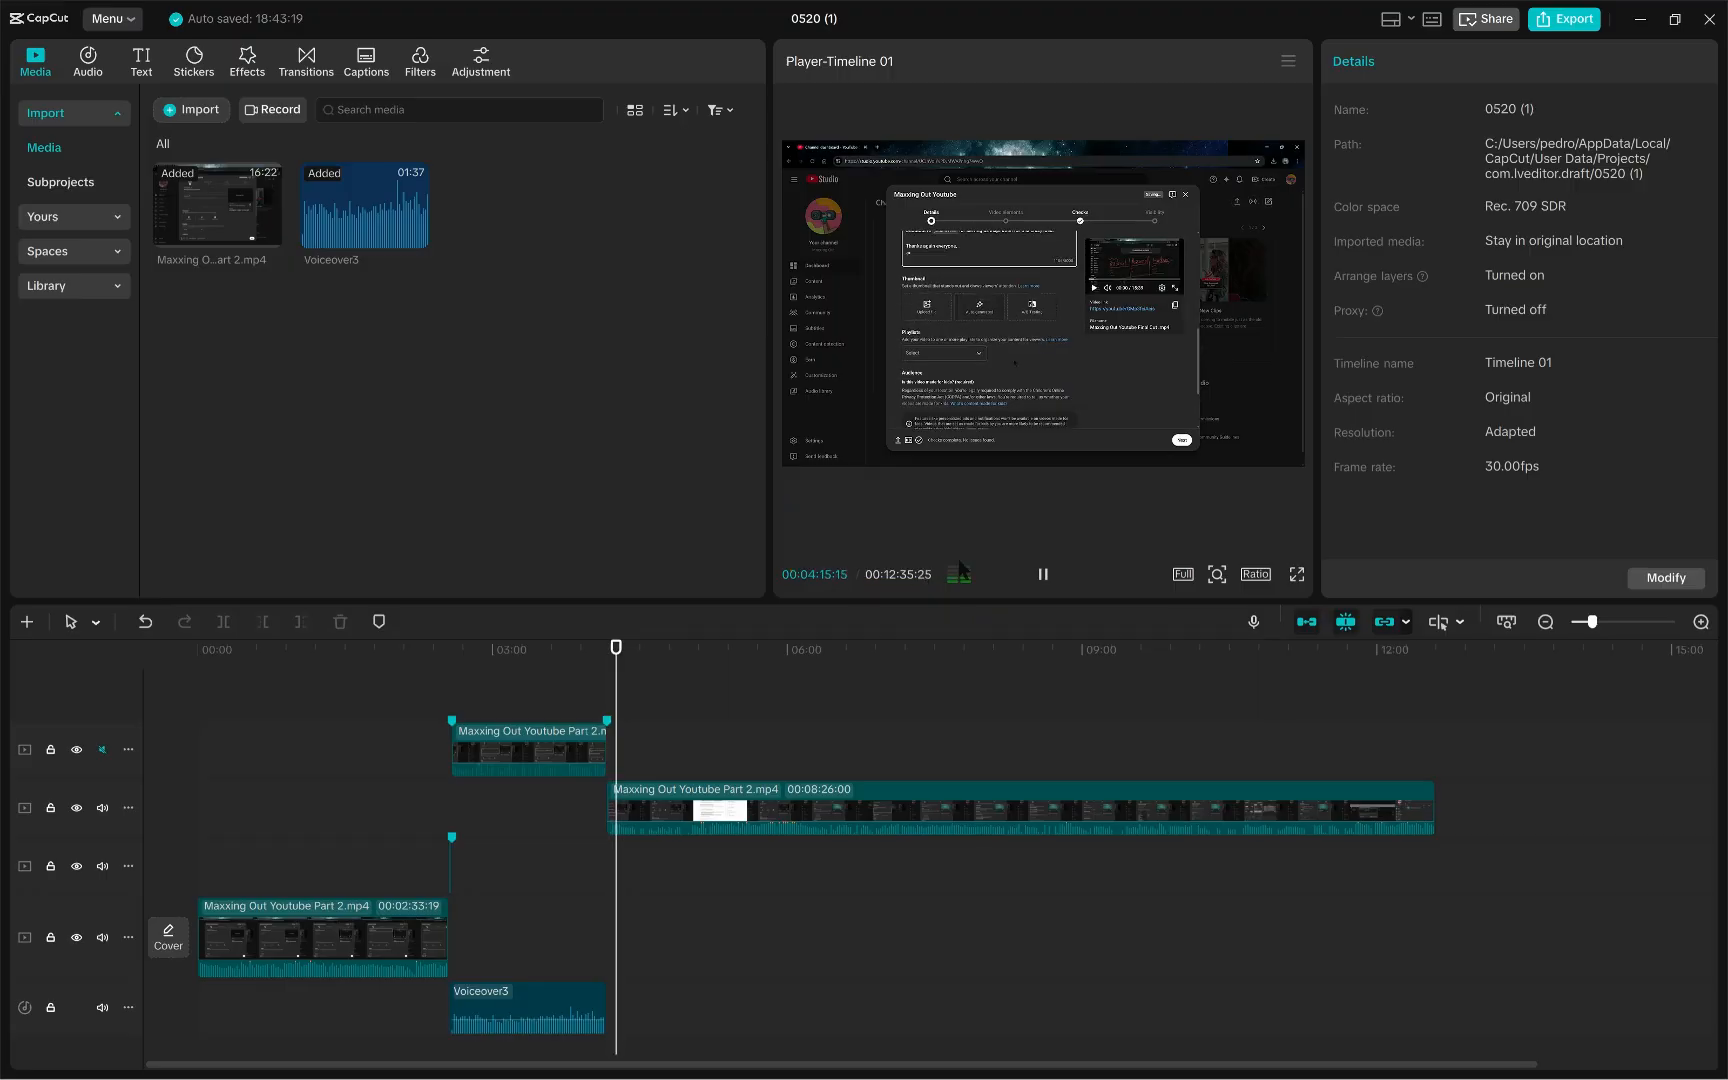
click(1043, 575)
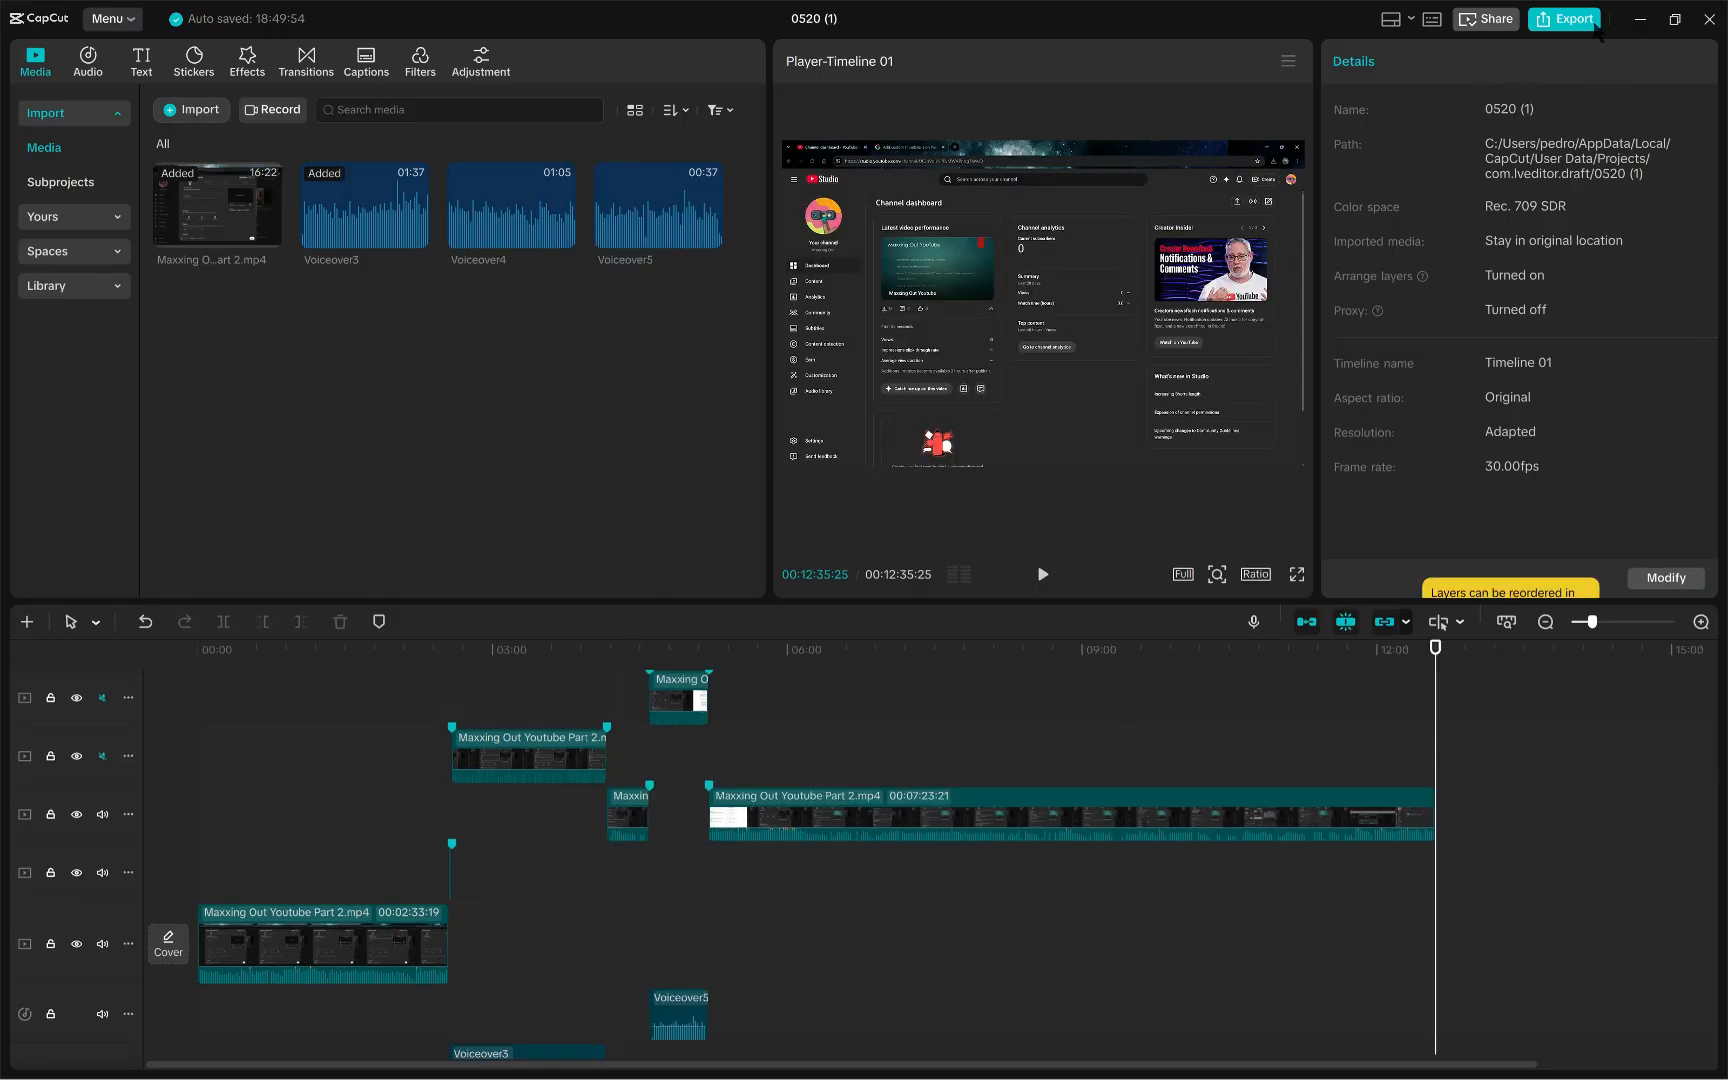
- Scroll through the timeline tracks to review the arrangement of video clips and voiceovers
scroll(1632, 765, down, 1)
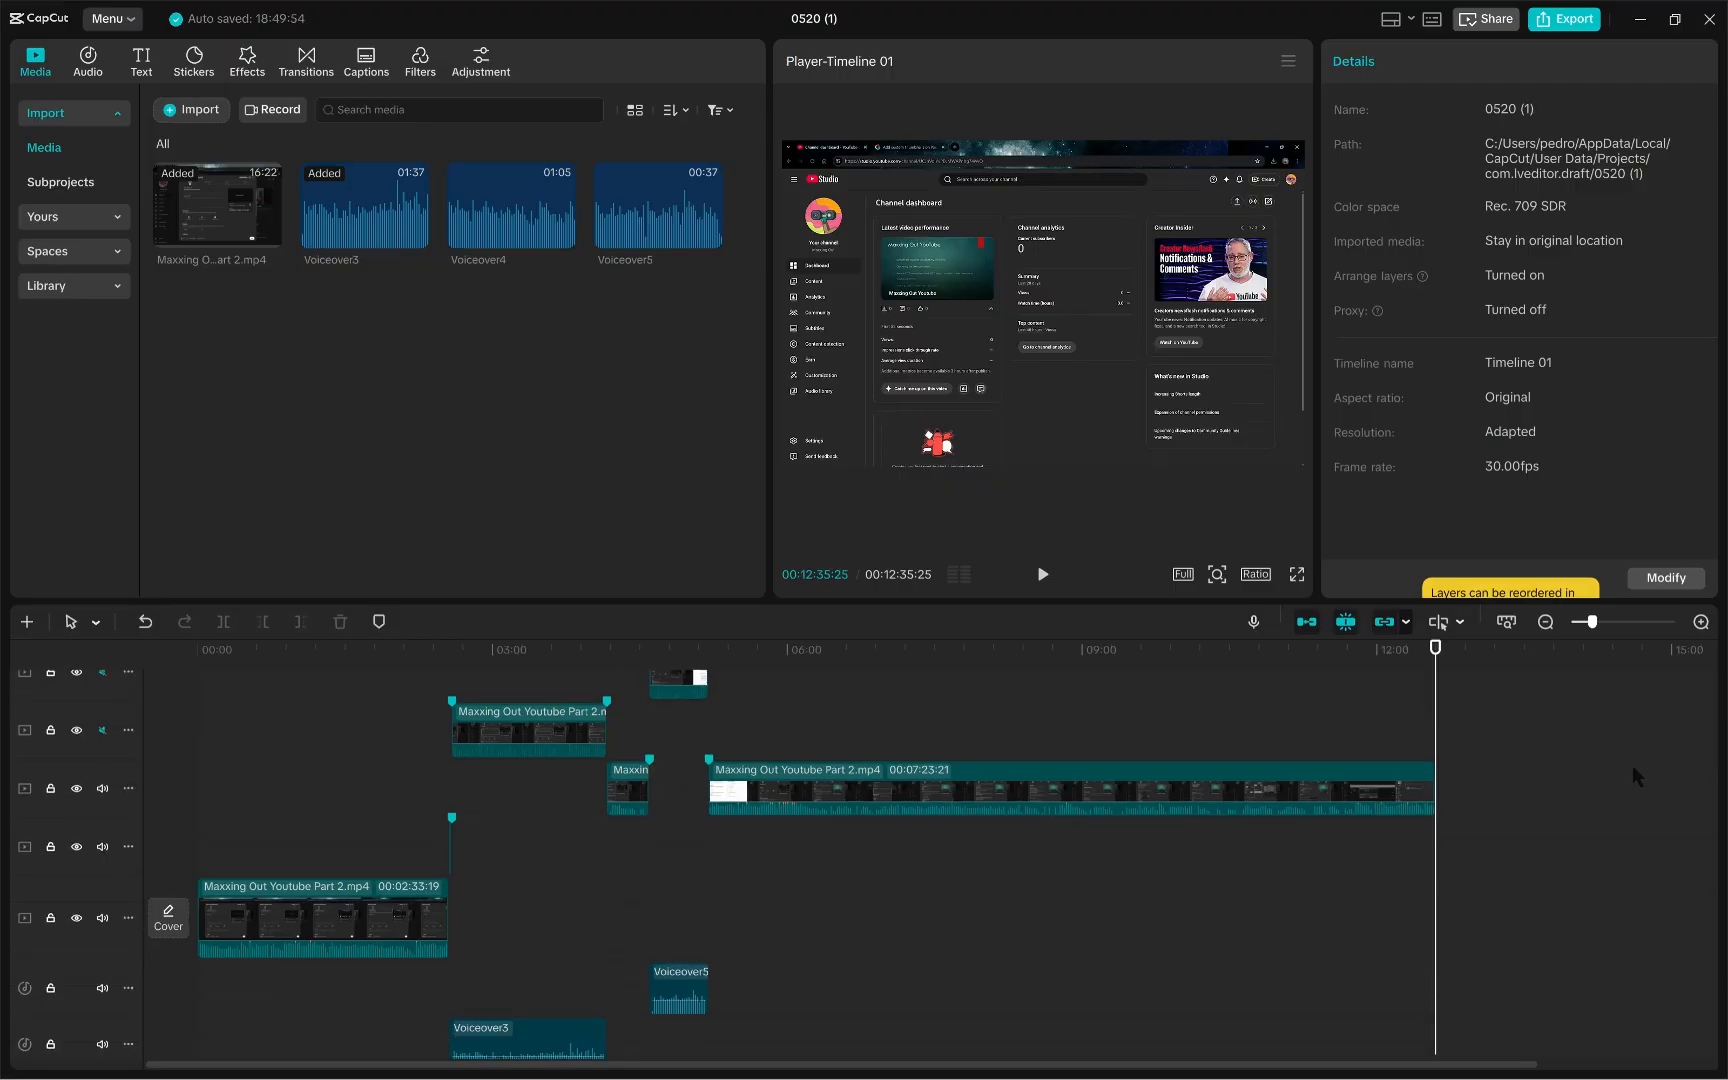
scroll(1632, 765, down, 2)
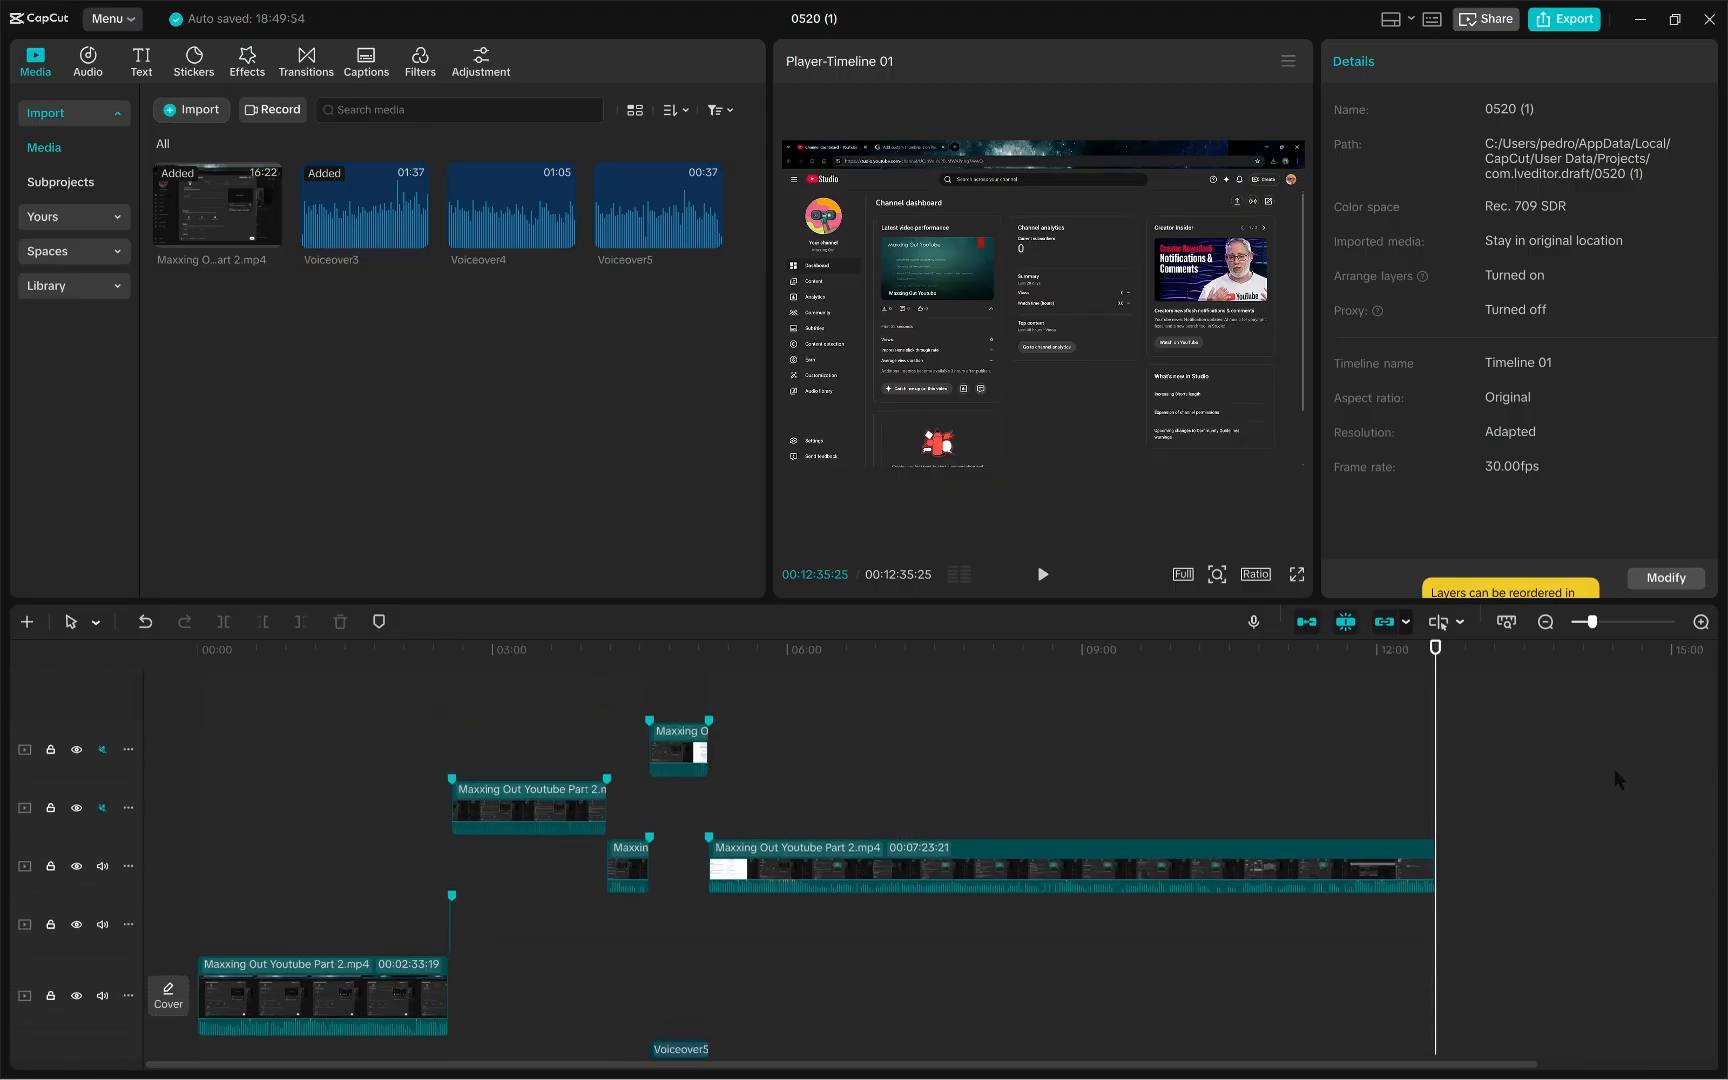
scroll(1613, 770, down, 1)
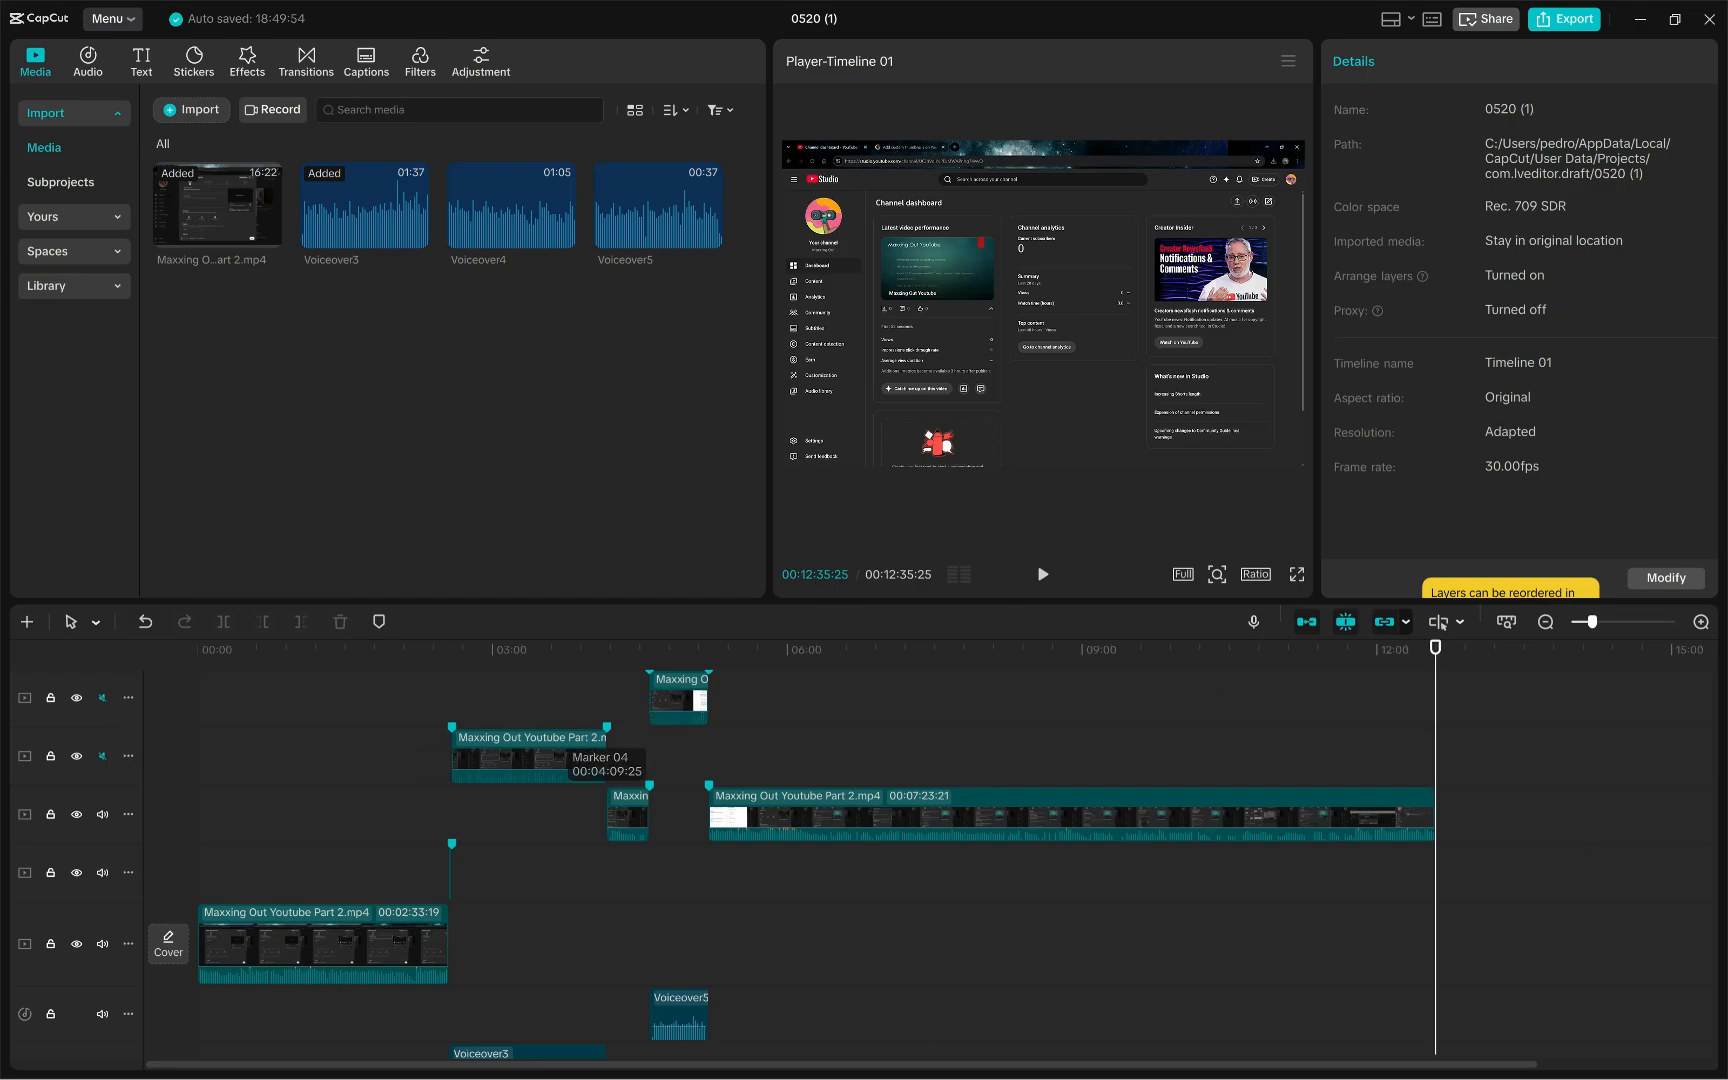
scroll(986, 842, down, 1)
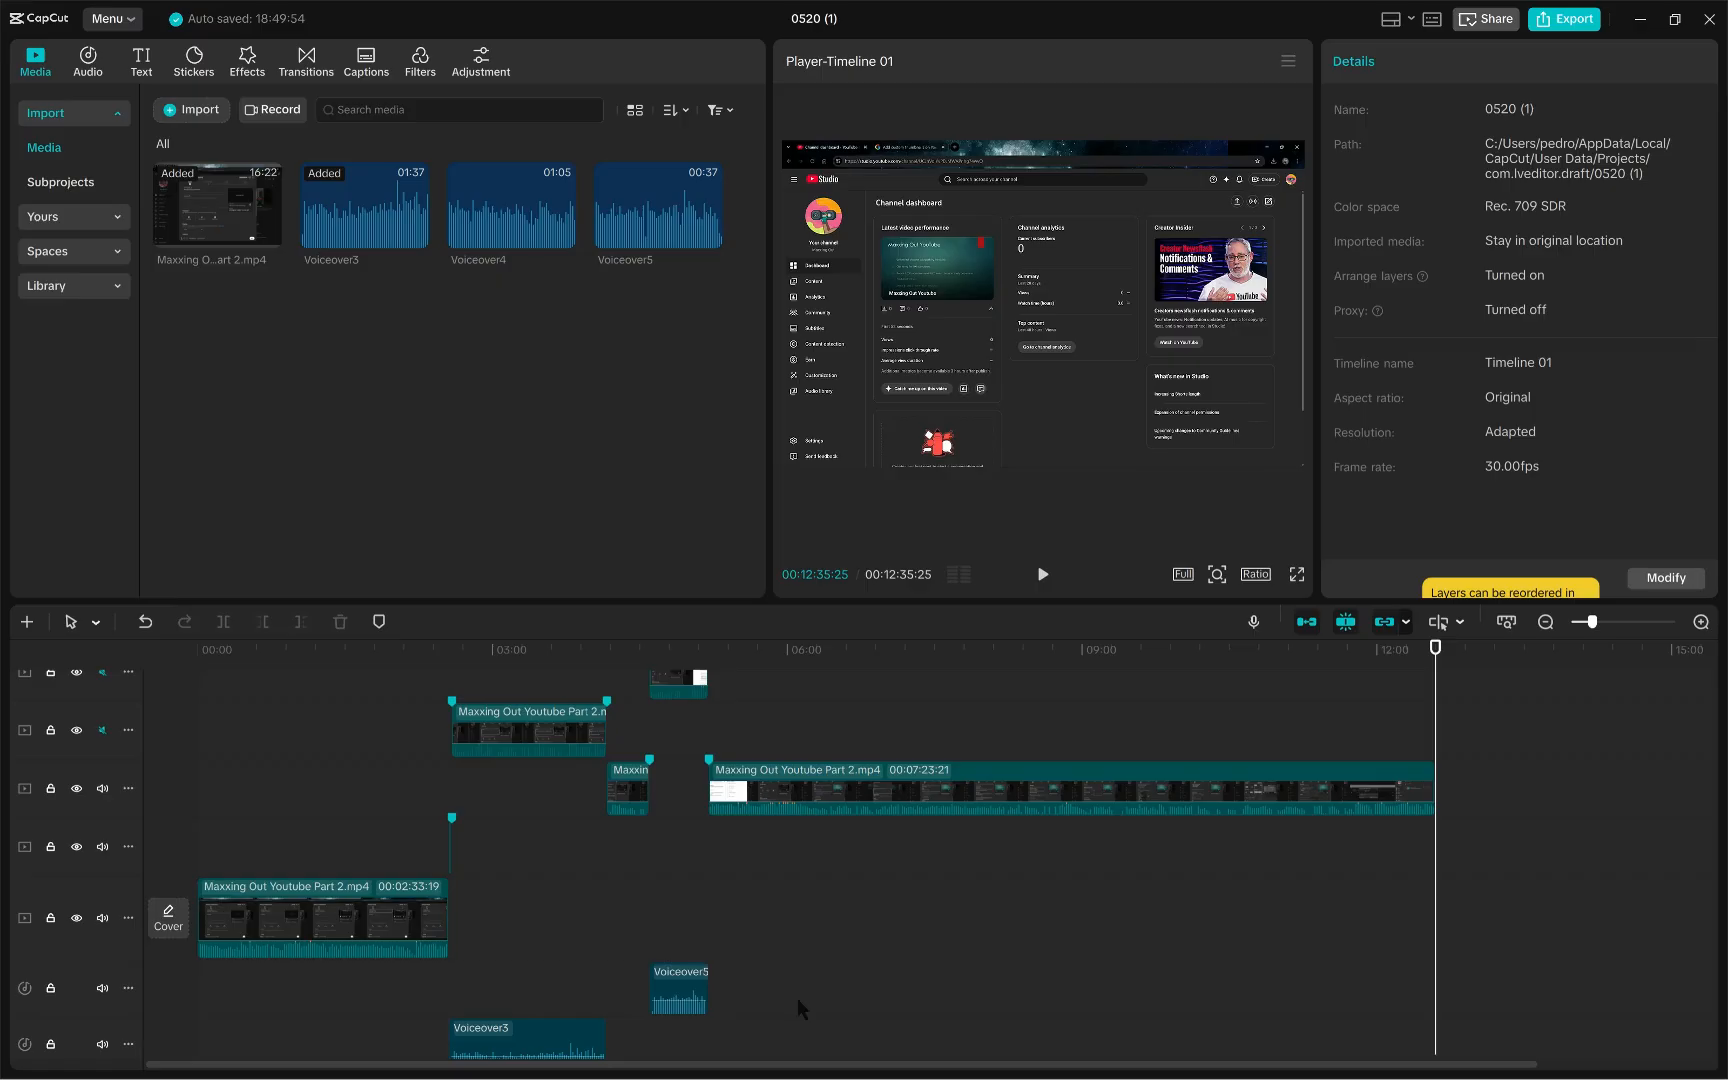
scroll(818, 855, up, 1)
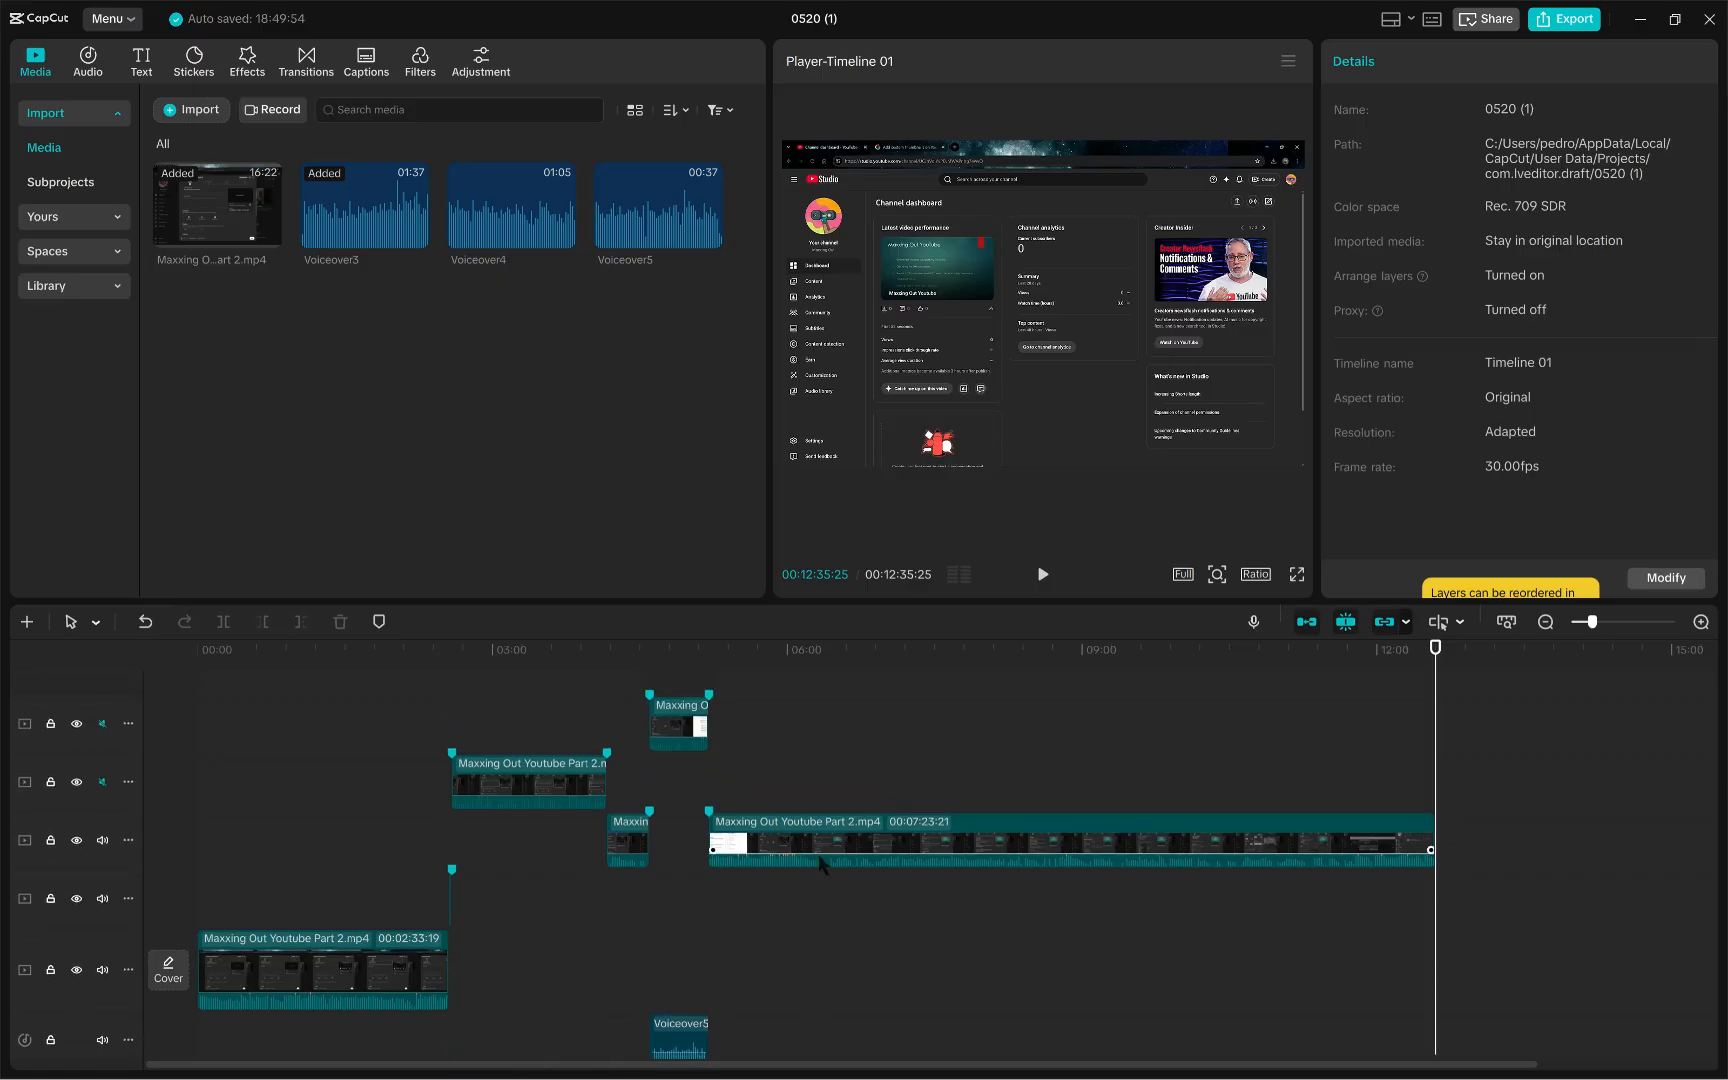
scroll(838, 861, down, 2)
scroll(838, 861, up, 2)
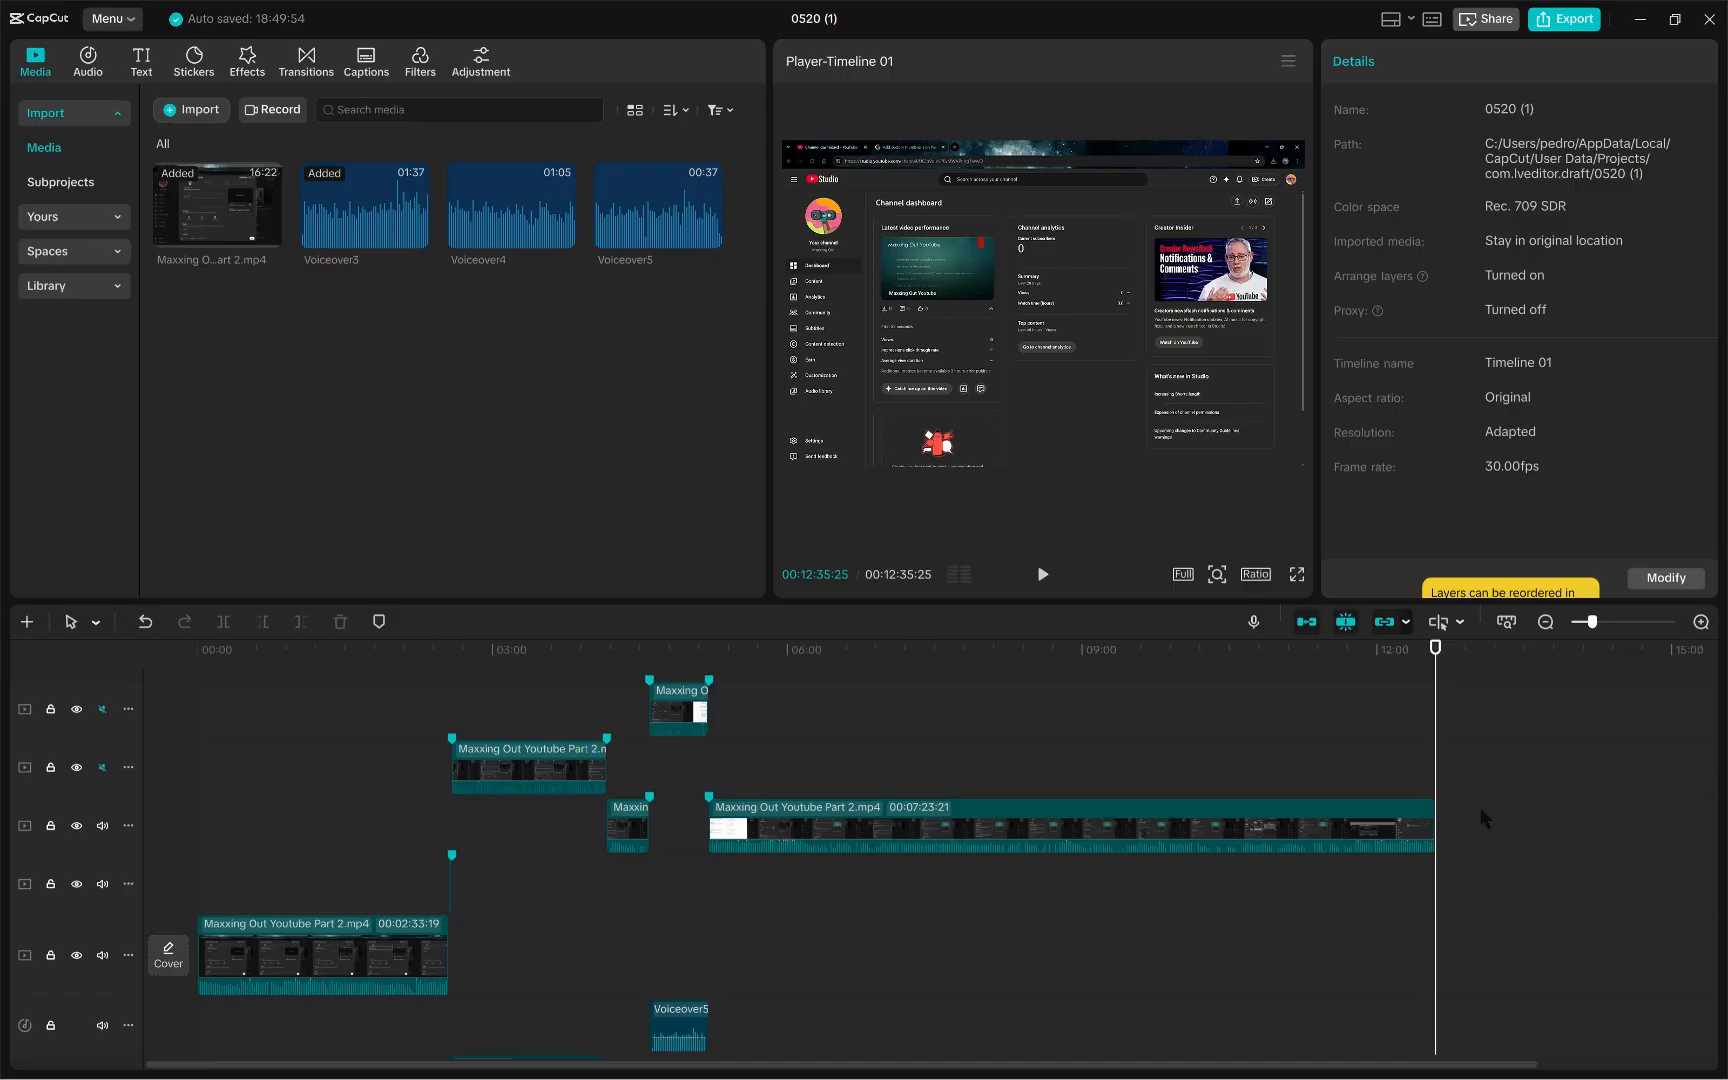
scroll(591, 799, down, 1)
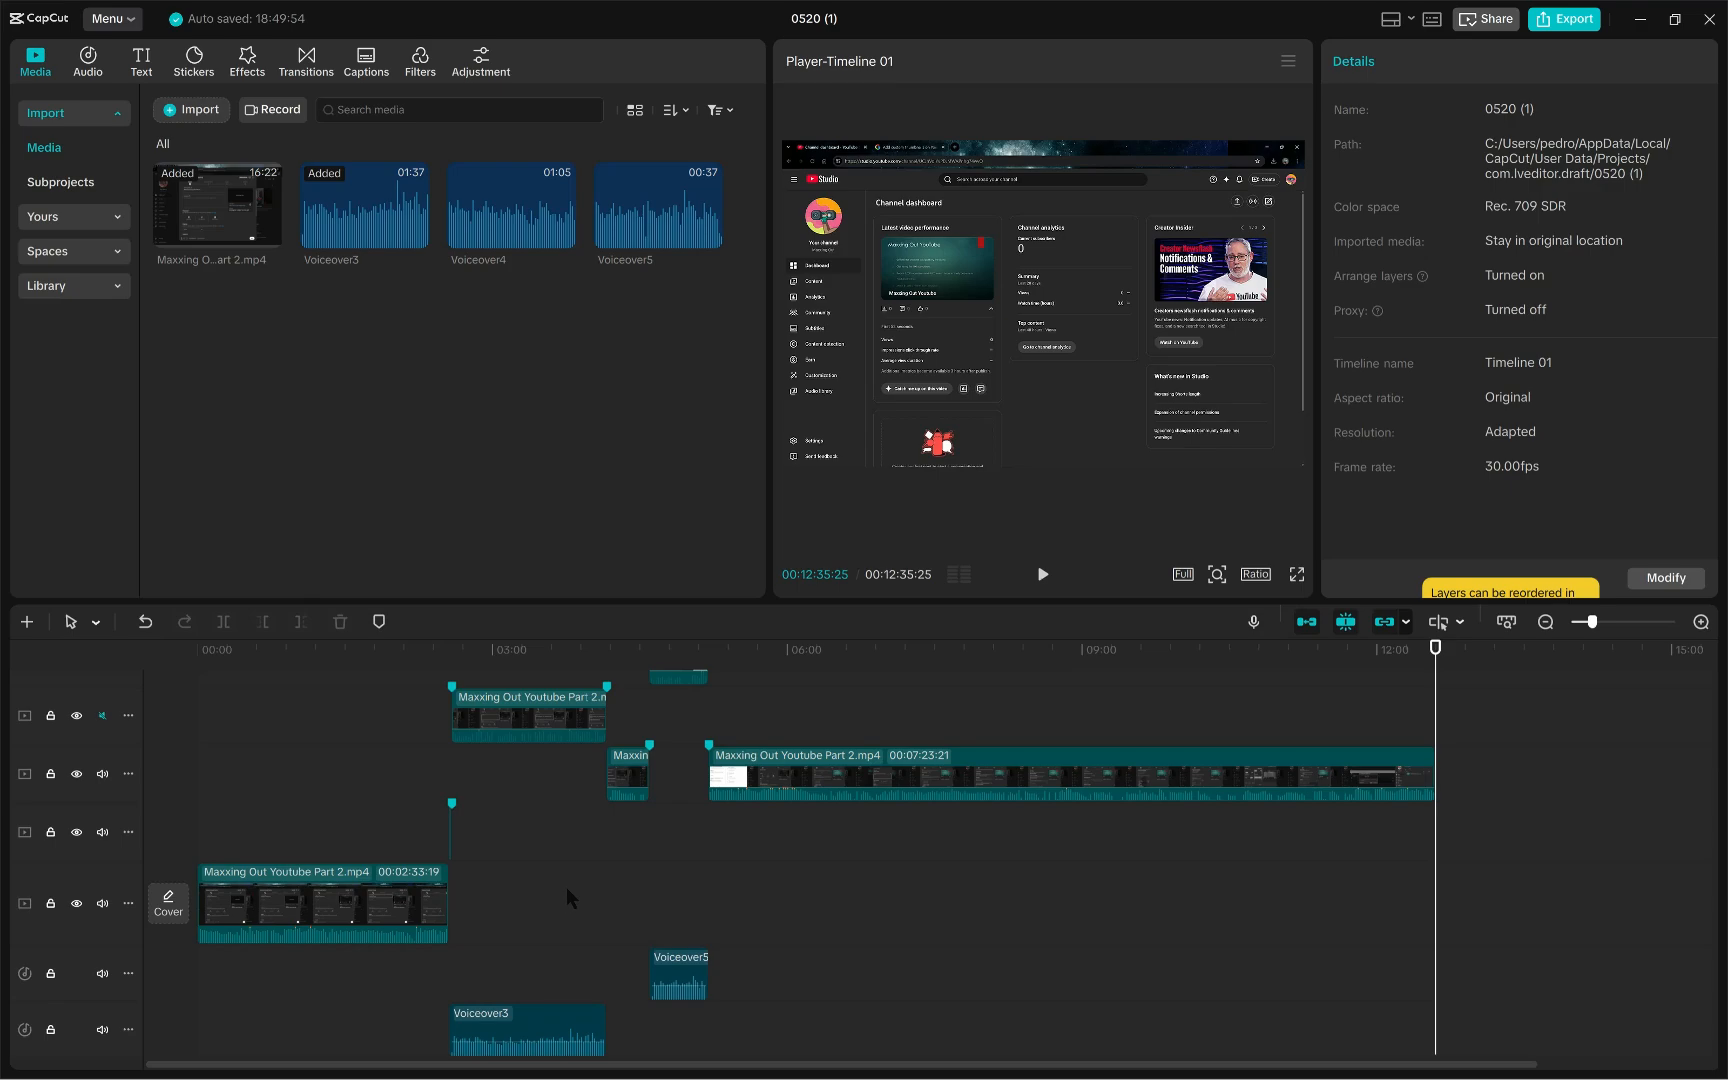
scroll(566, 887, up, 1)
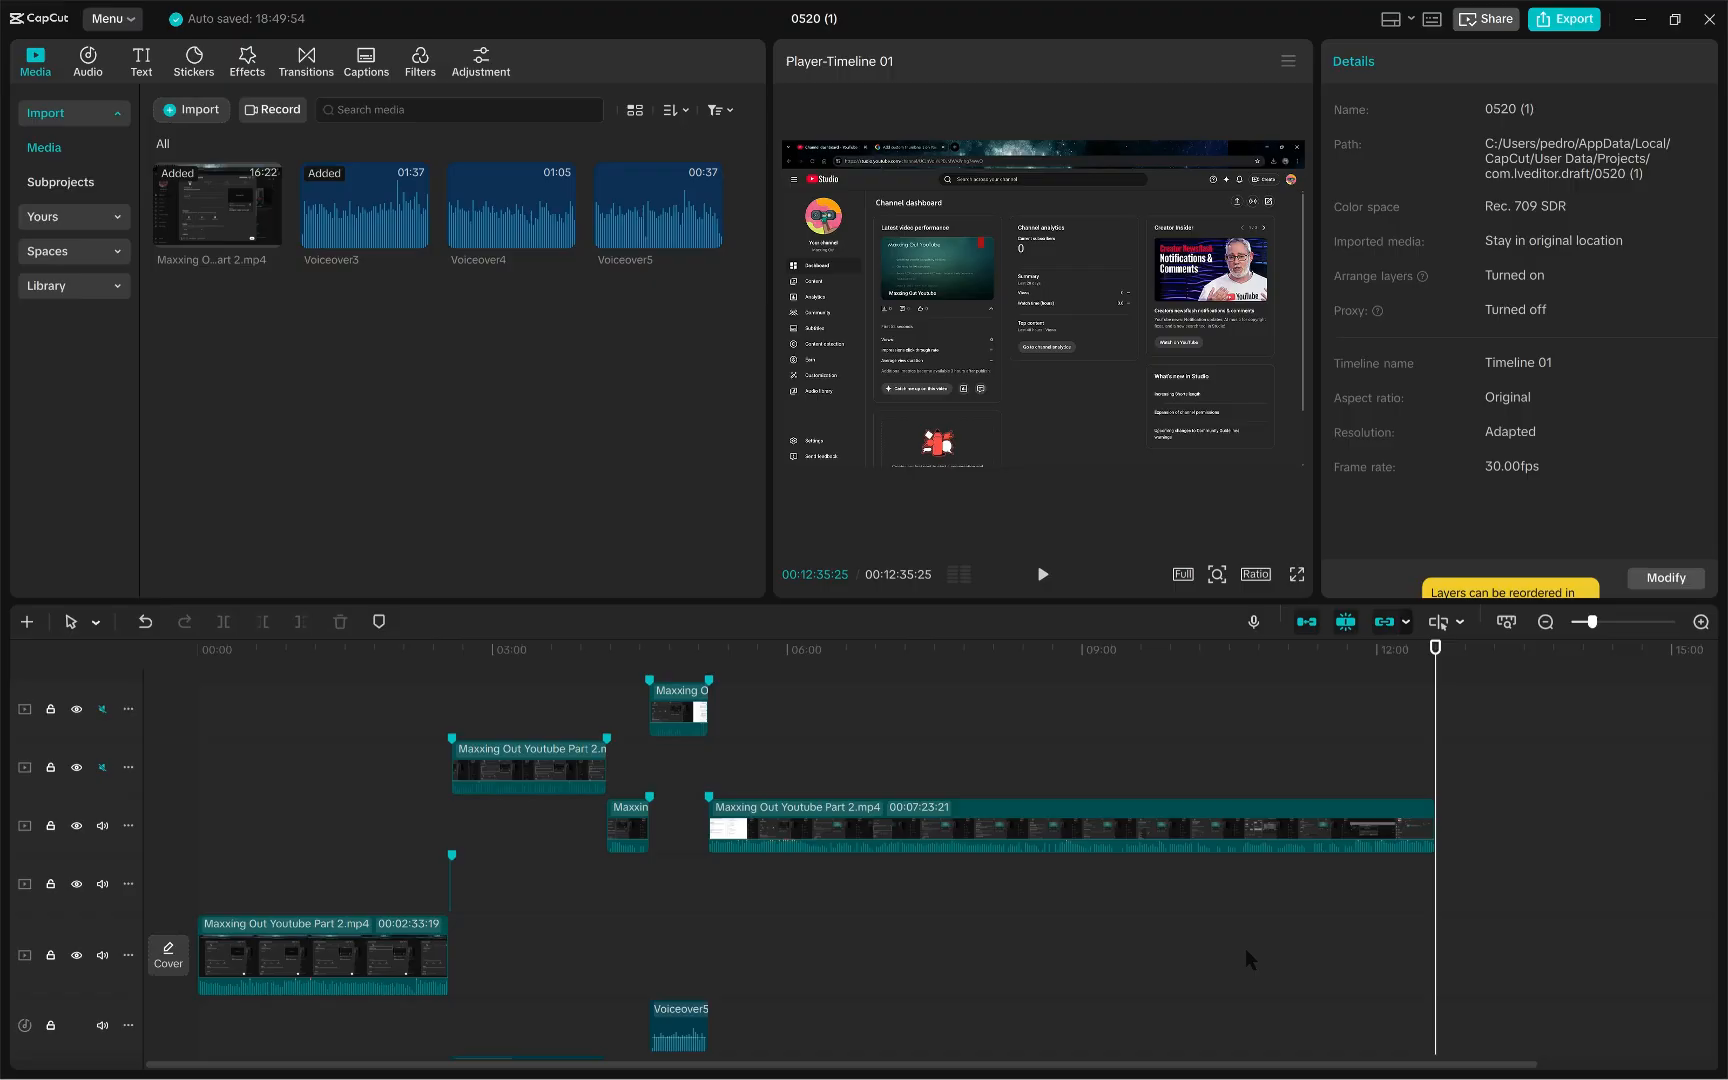
scroll(1245, 948, down, 2)
scroll(549, 866, up, 1)
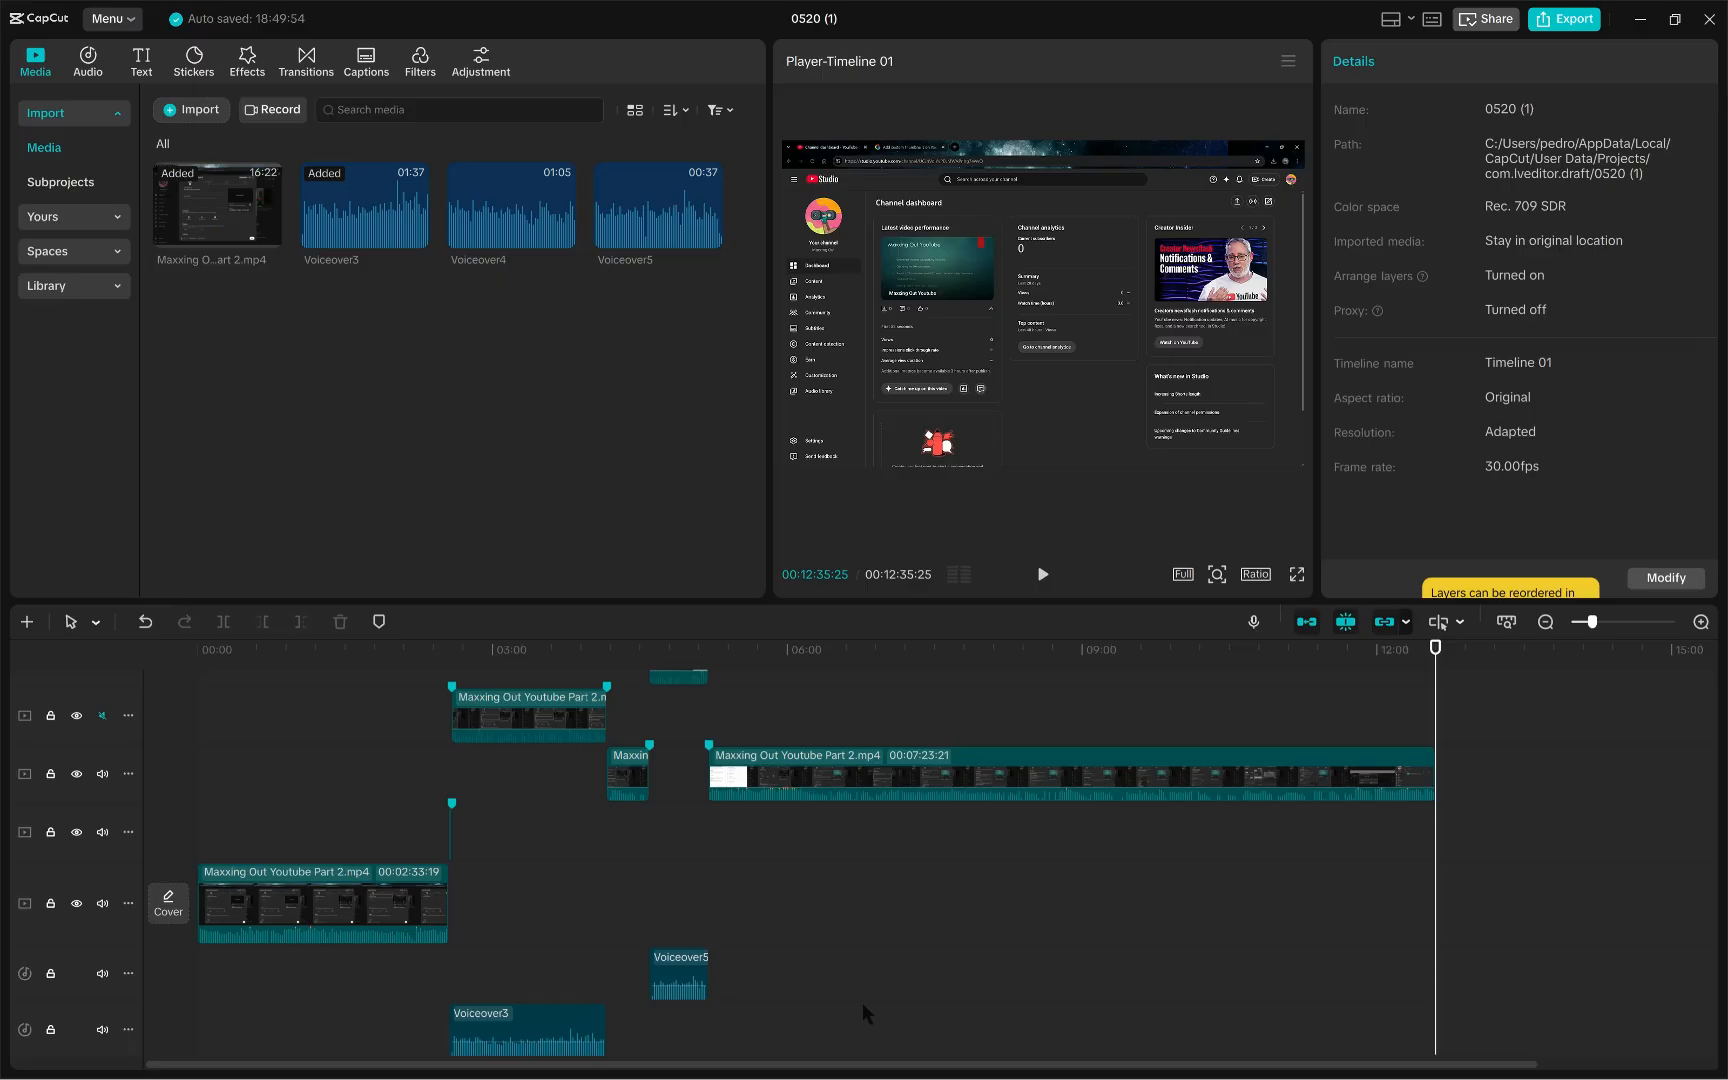
scroll(863, 1002, up, 1)
scroll(863, 1002, down, 2)
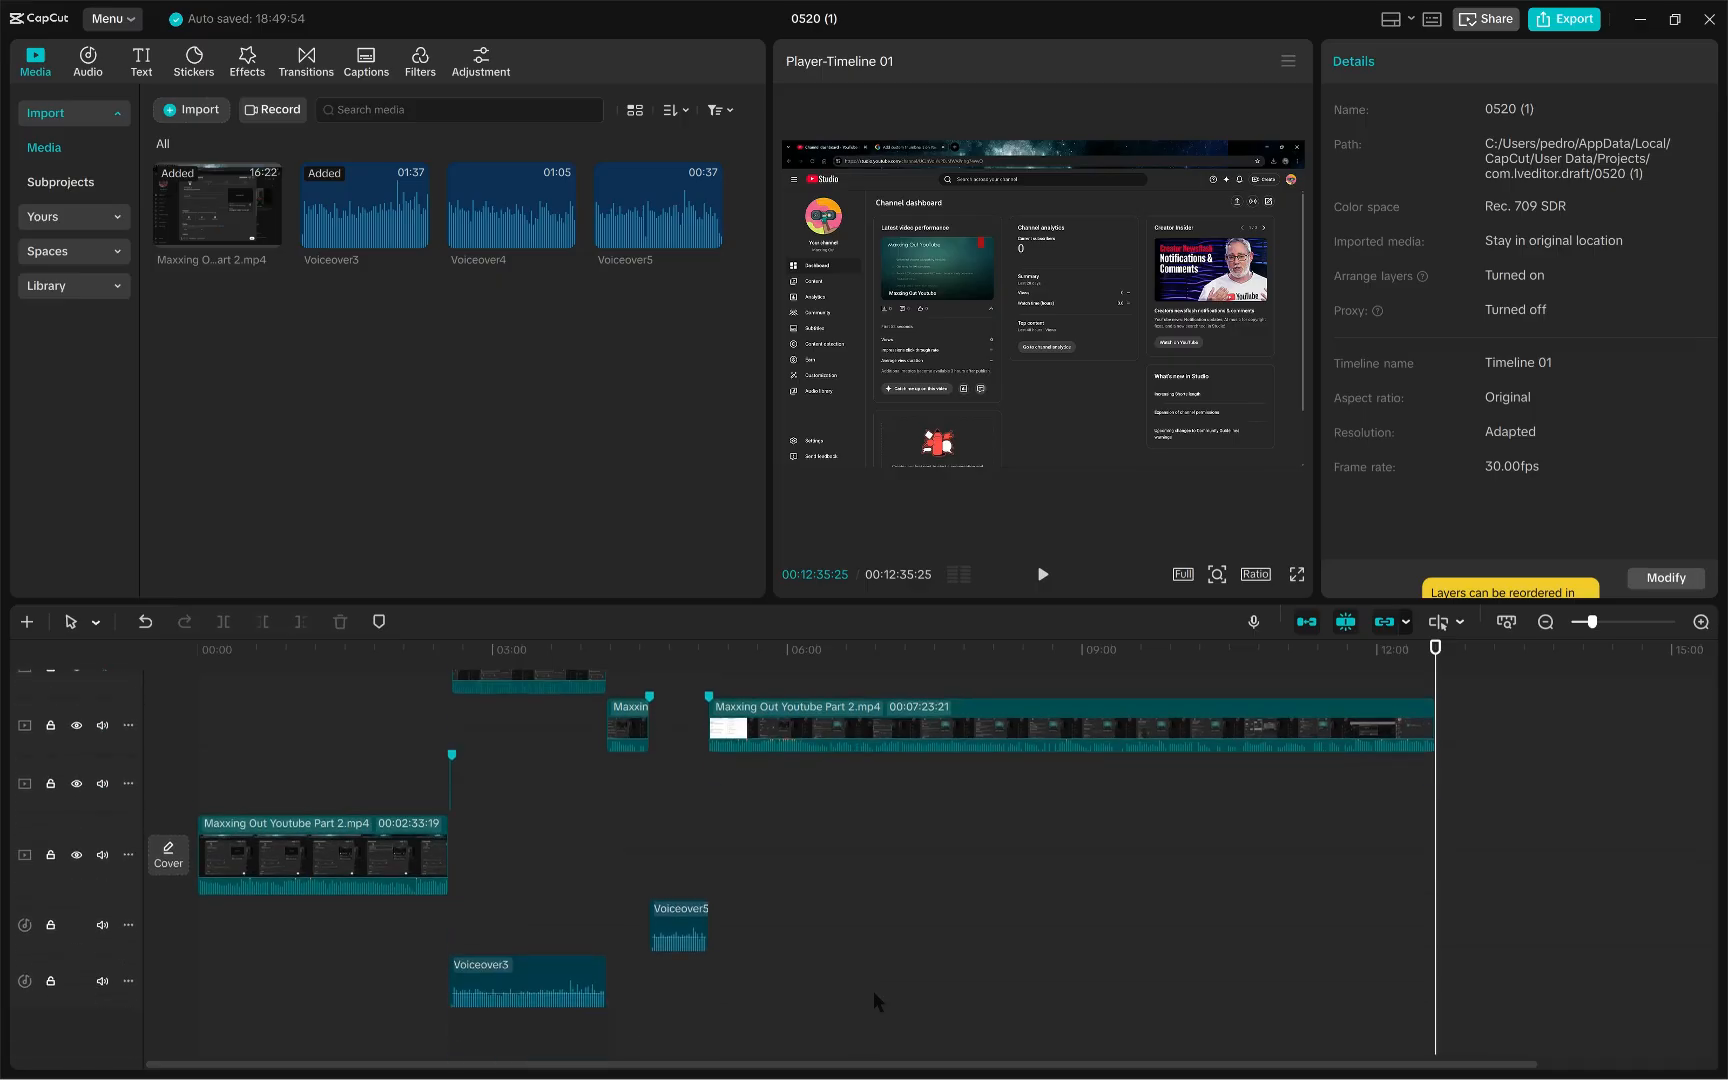